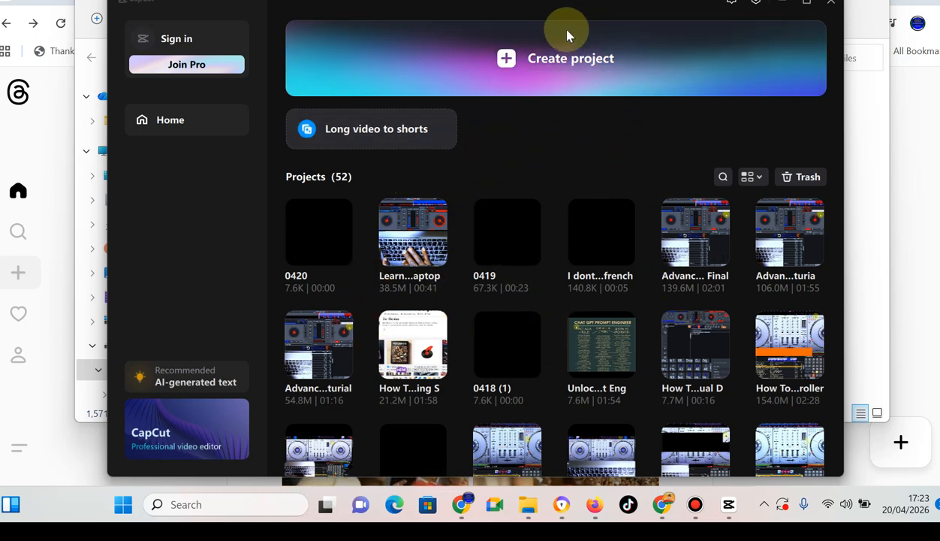
Step: Create a new video project despite the low disk space and dismiss the storage notification
click(566, 61)
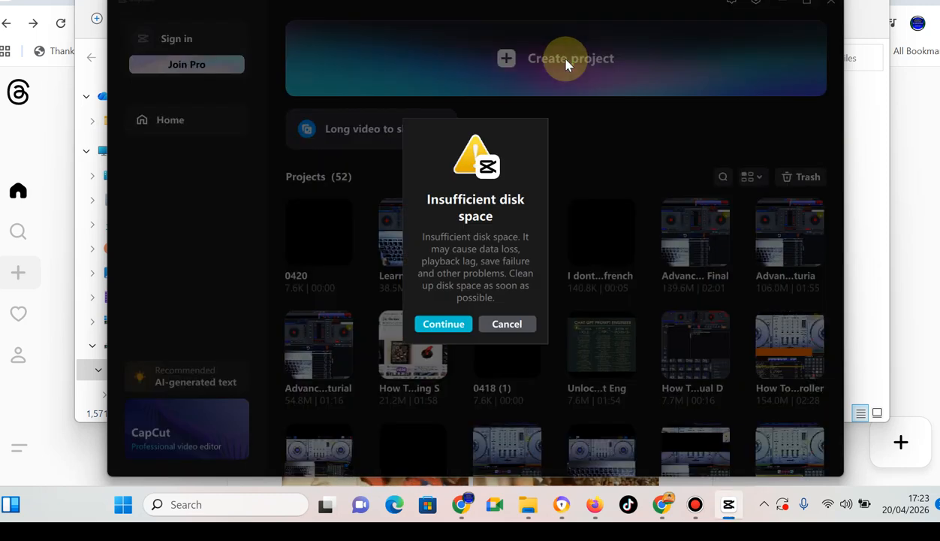
click(443, 323)
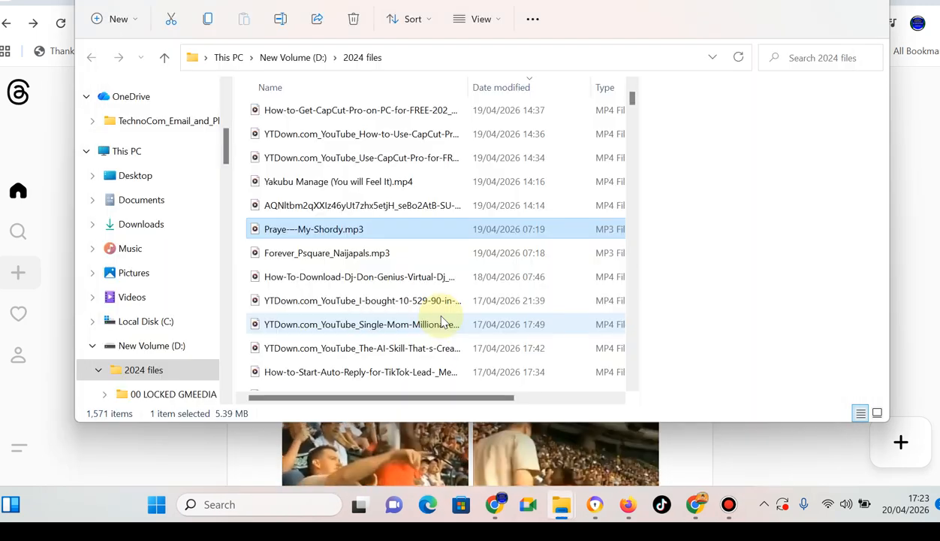
click(442, 323)
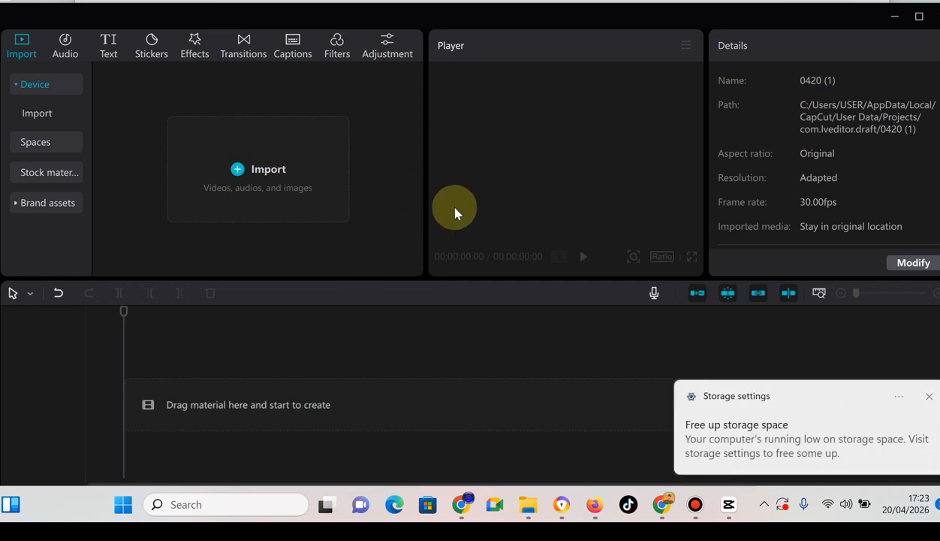
click(929, 396)
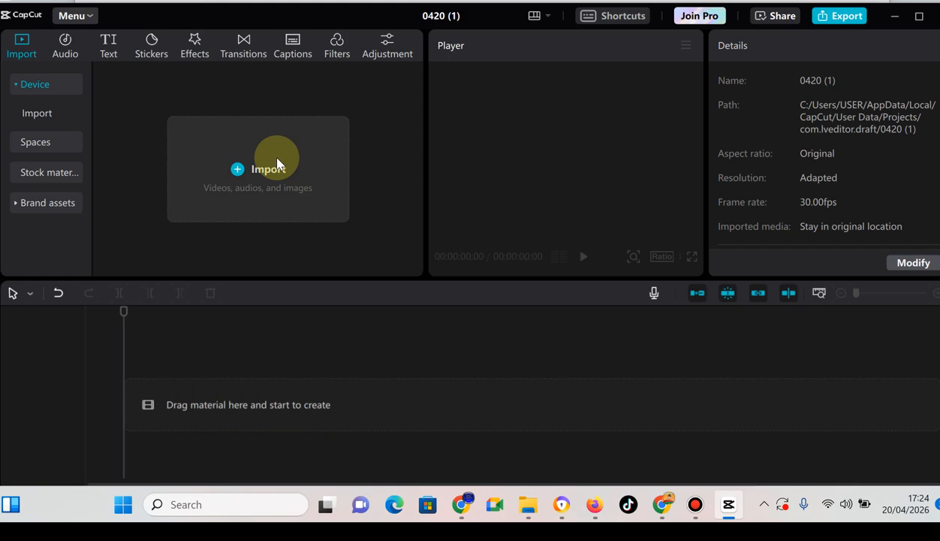
Step: Bring the YTDown.com_YouTube_Single-Mom-Millionaire video from the 2024 files folder onto the project's empty timeline
click(528, 507)
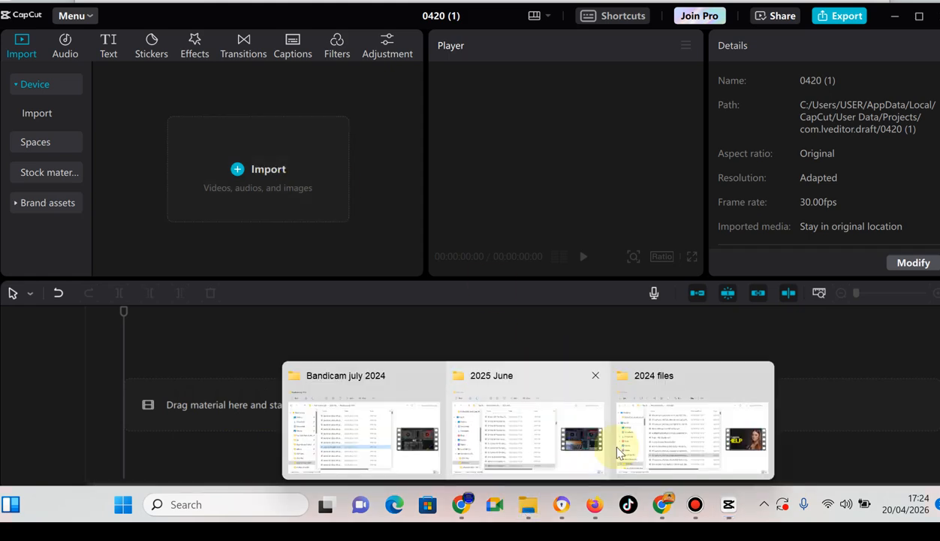
click(617, 451)
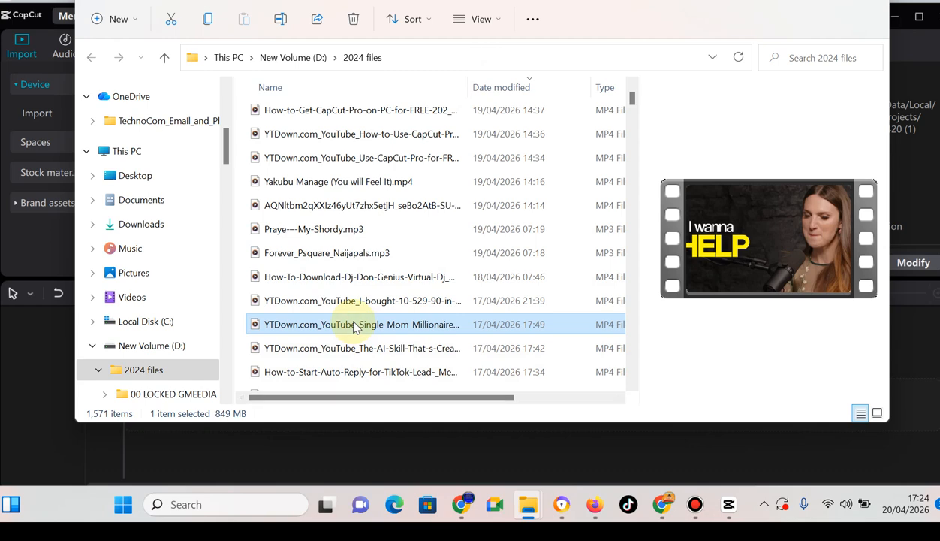
drag(357, 329, 248, 431)
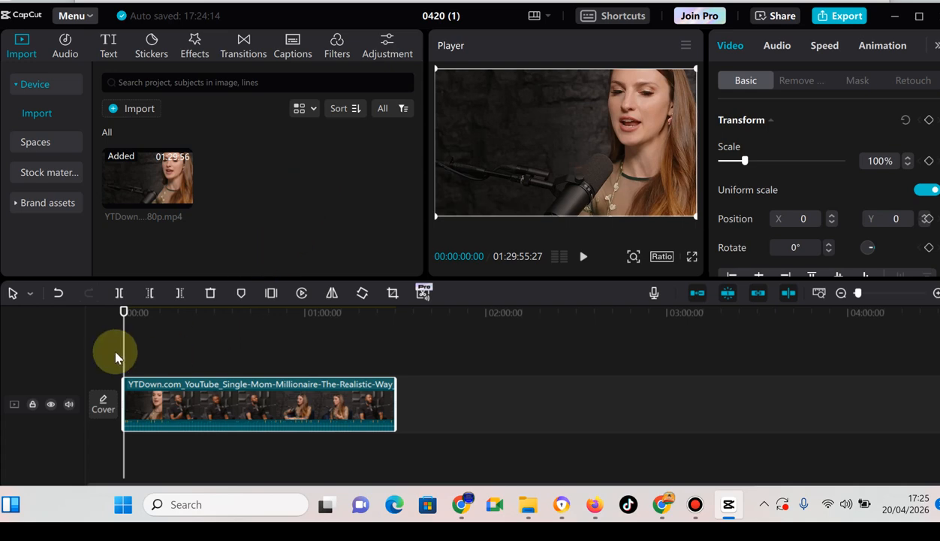
Step: Split the video clip at about 00:00:02:20 on the timeline
drag(126, 348, 127, 347)
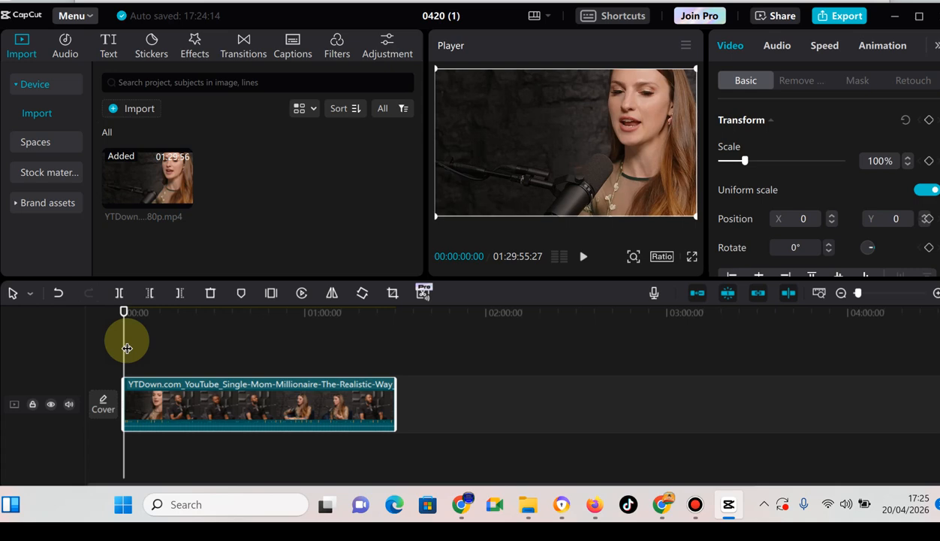
scroll(126, 348, up, 3)
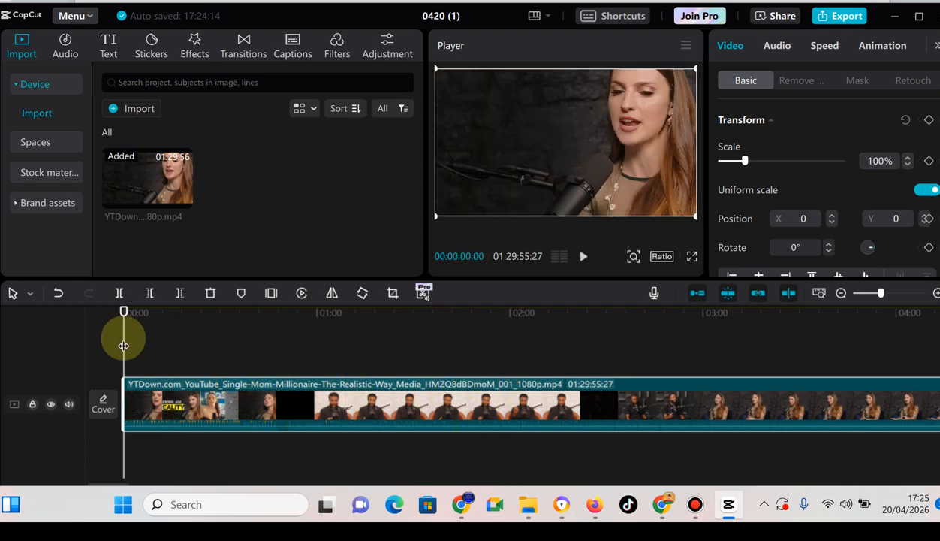
scroll(124, 346, up, 5)
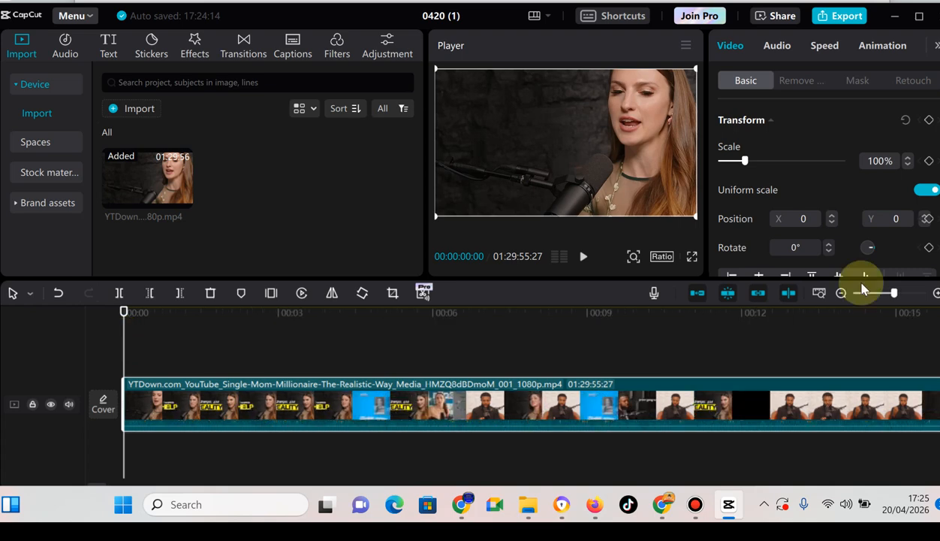
mouse_move(893, 294)
mouse_down()
mouse_move(867, 298)
mouse_move(893, 300)
mouse_up()
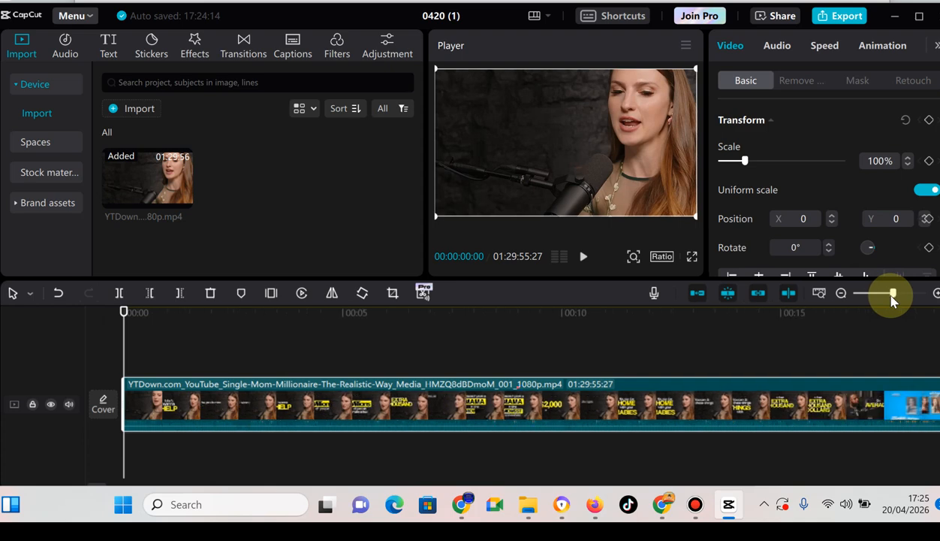
click(124, 347)
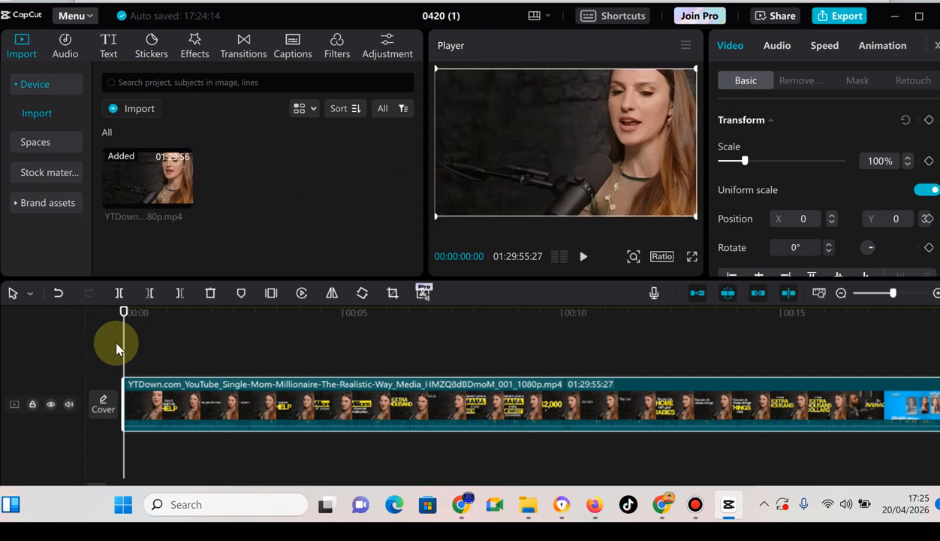
click(124, 339)
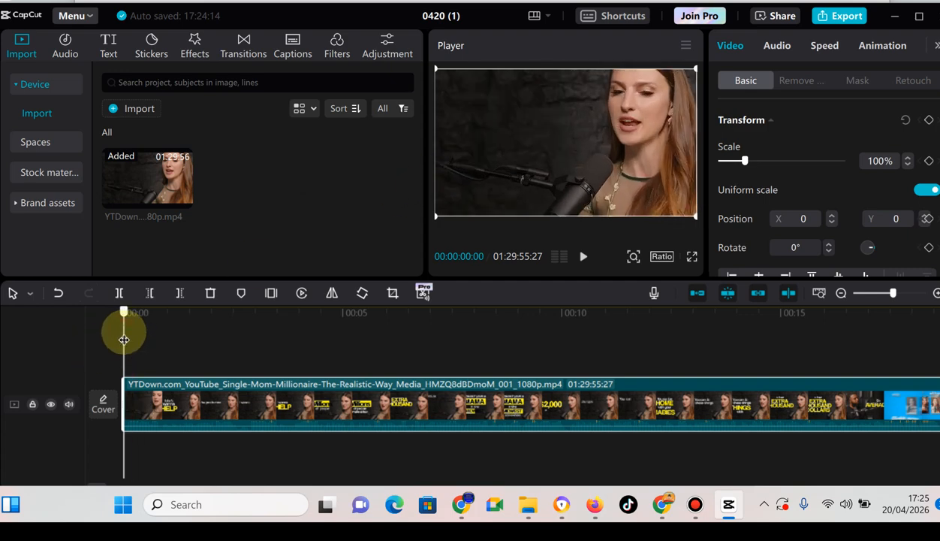
drag(124, 340, 145, 345)
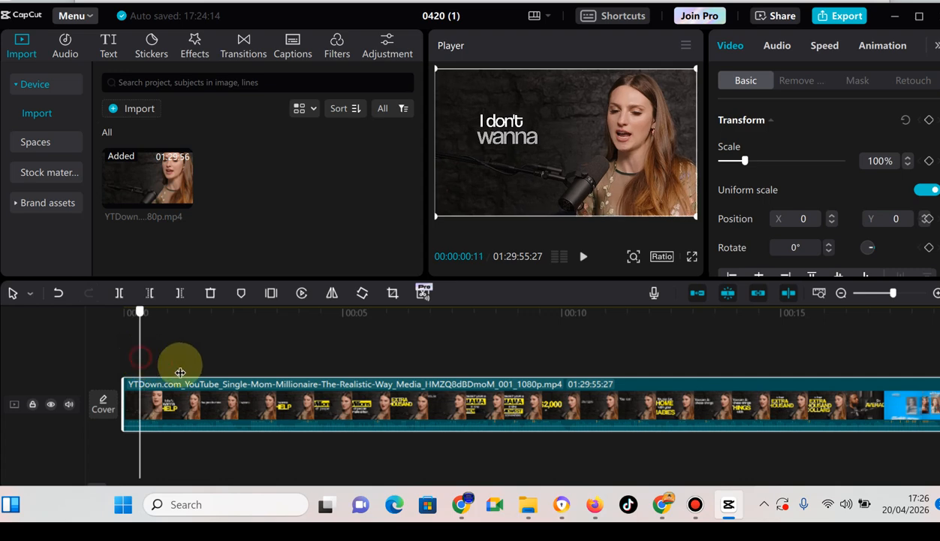
click(184, 368)
drag(212, 372, 240, 408)
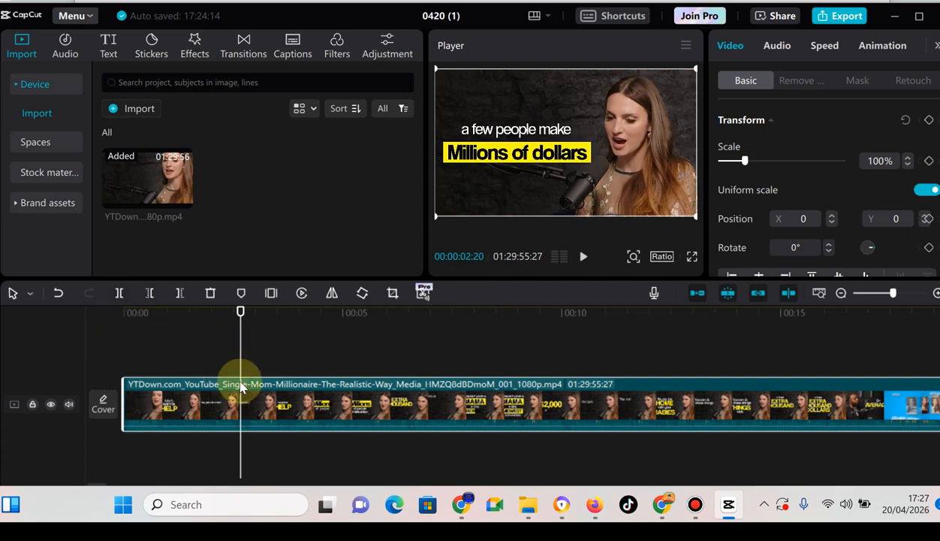
click(120, 293)
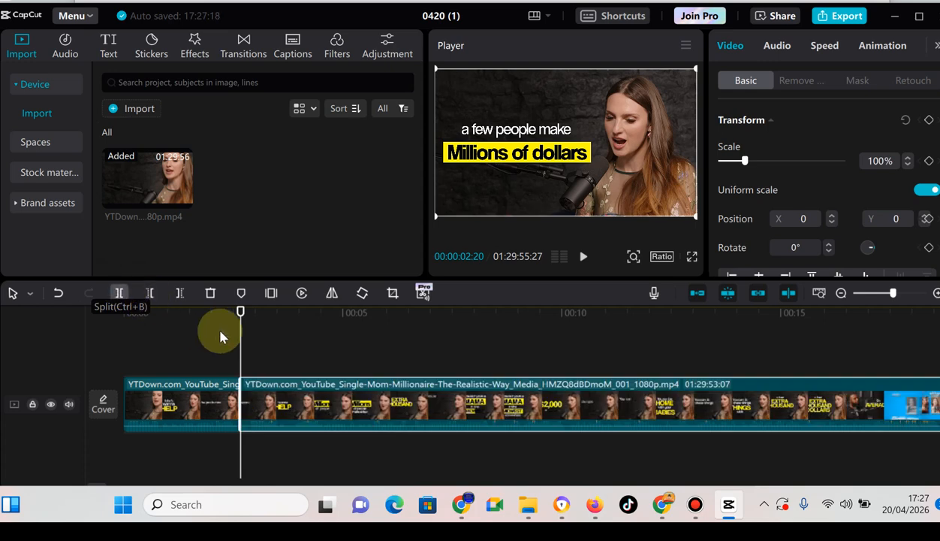
Step: Trim the start of the second clip and extend it back to meet the end of the first clip
mouse_move(240, 339)
mouse_down()
mouse_move(257, 346)
mouse_move(227, 346)
mouse_move(259, 346)
mouse_move(250, 352)
mouse_up()
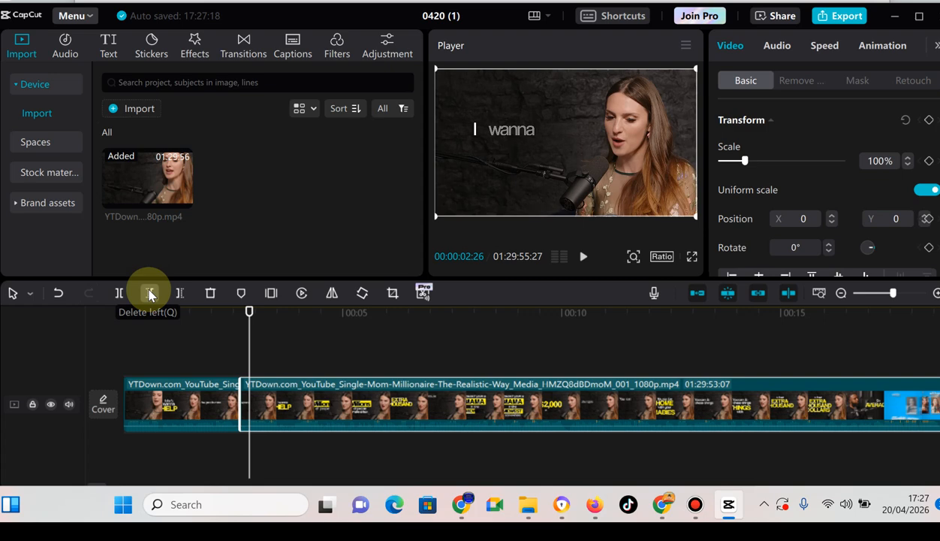
drag(244, 389, 335, 399)
drag(201, 392, 239, 399)
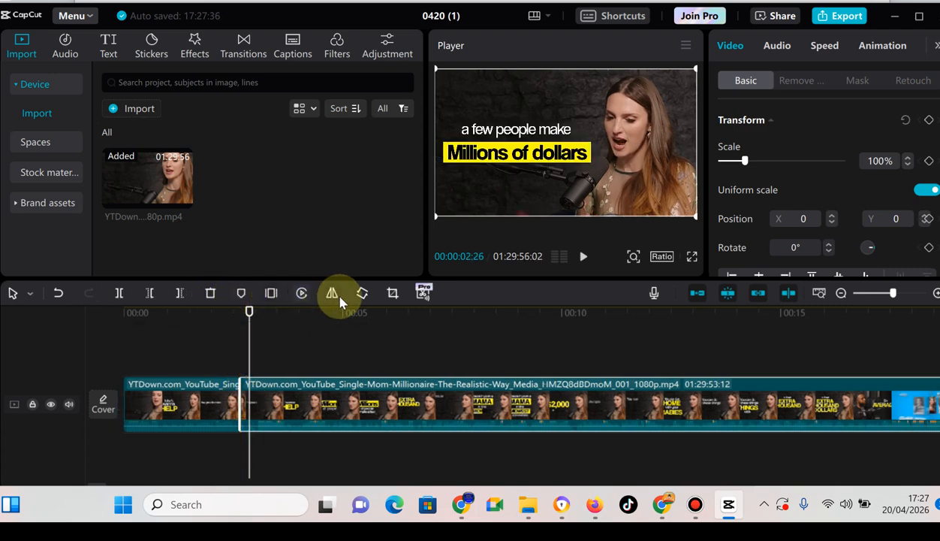
Step: Crop the second clip to the area around the "a few people make Millions of dollars" caption, with a free ratio
click(392, 293)
drag(556, 233, 534, 229)
drag(419, 252, 359, 230)
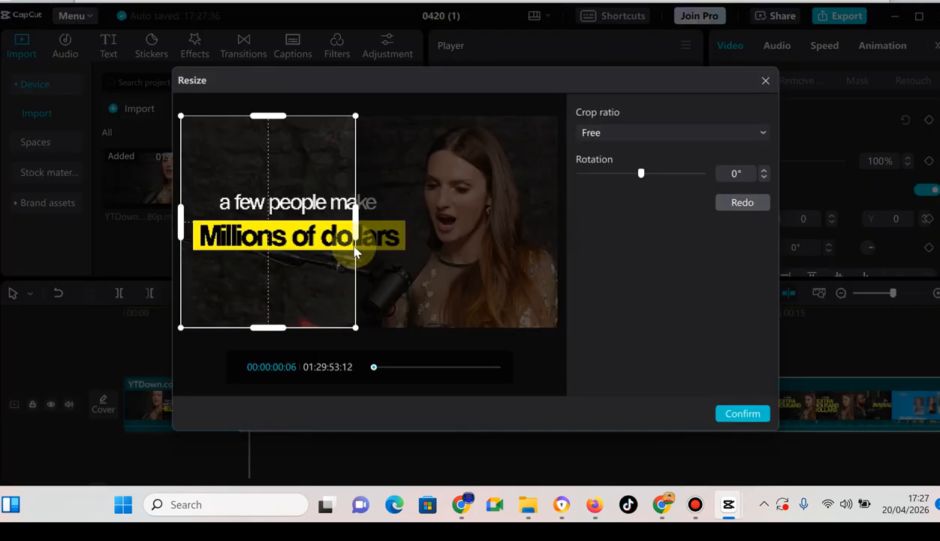
drag(267, 121, 331, 194)
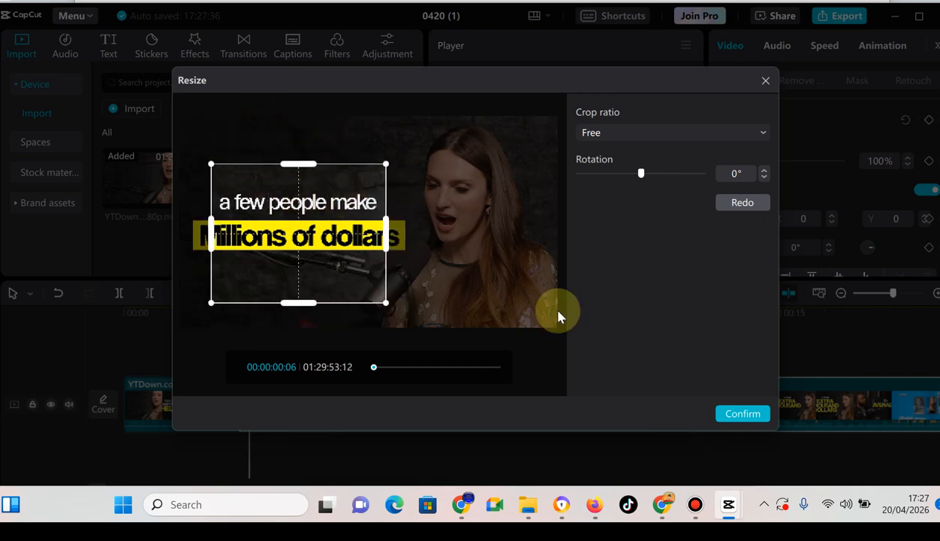
click(730, 415)
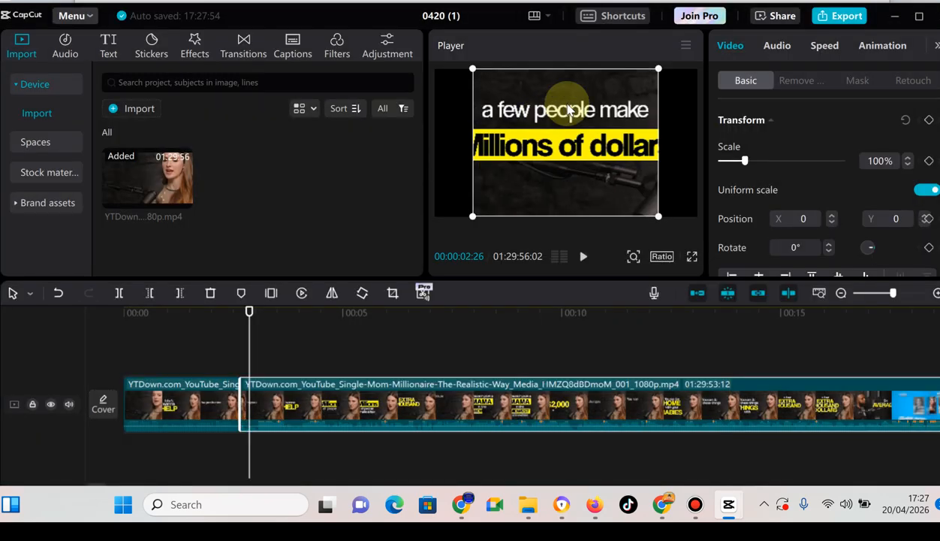
Step: Expand the second clip's crop frame back to the full picture
click(392, 294)
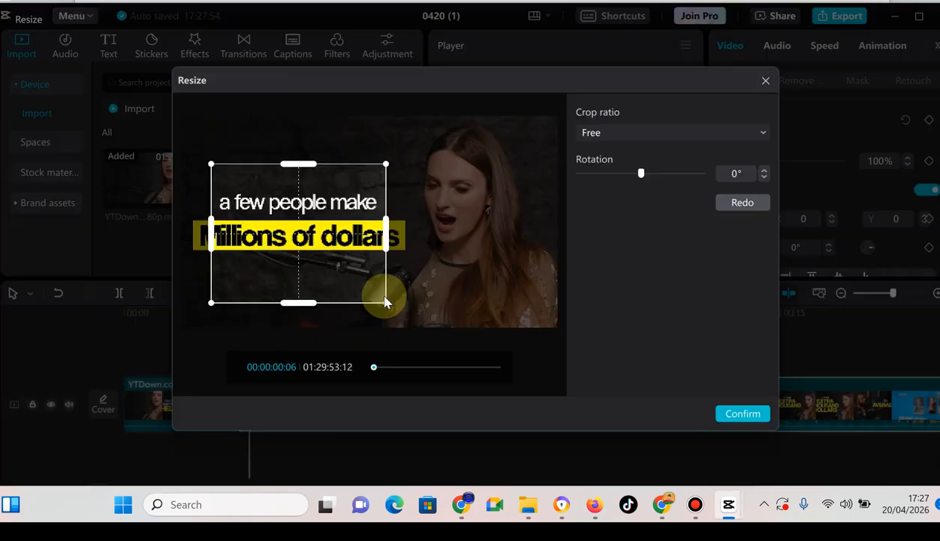
drag(384, 308, 555, 359)
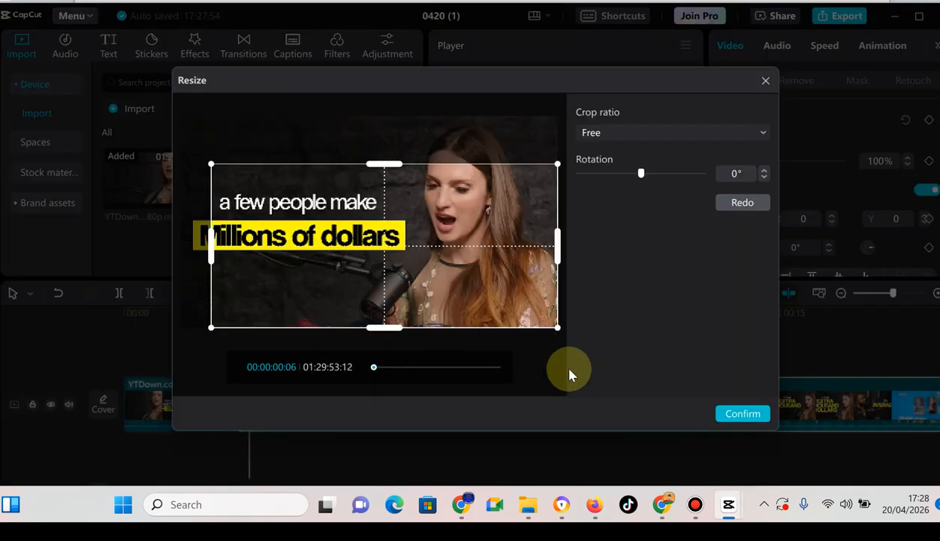
drag(391, 165, 377, 69)
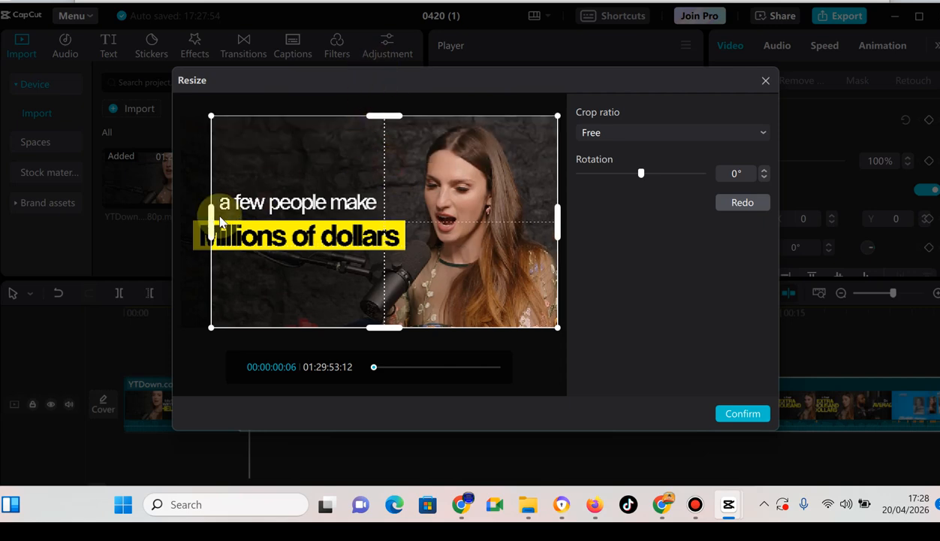
drag(210, 205, 162, 208)
click(736, 413)
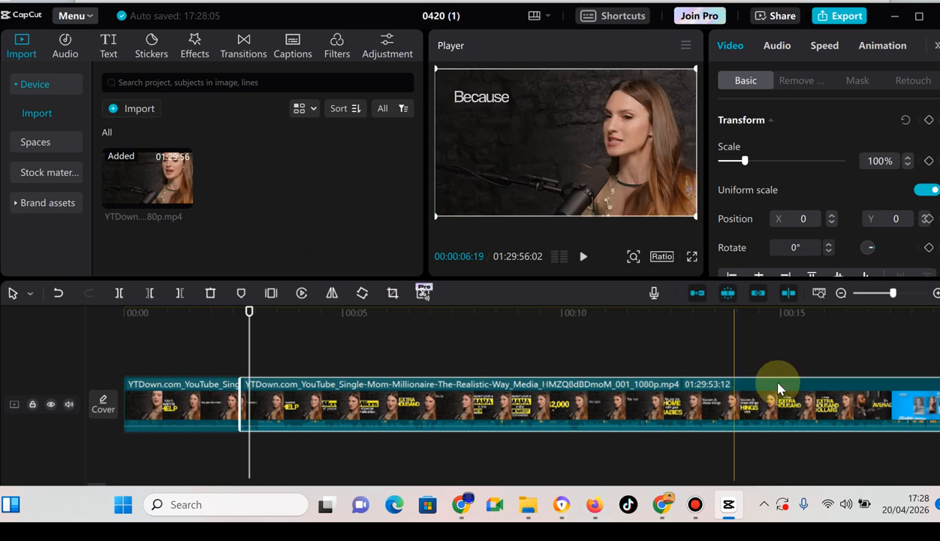
Step: Turn off the main track magnet, auto snapping, linkage and preview axis for the timeline
click(698, 293)
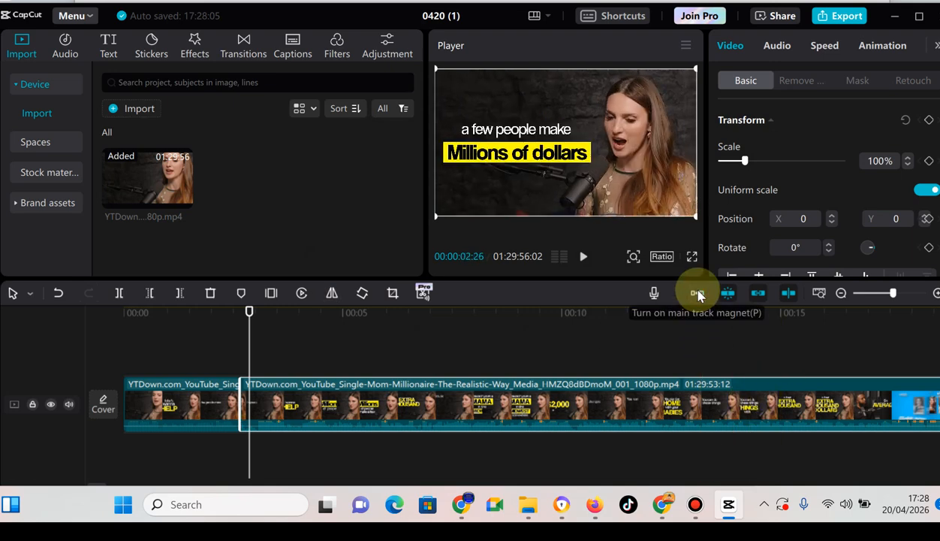
click(754, 300)
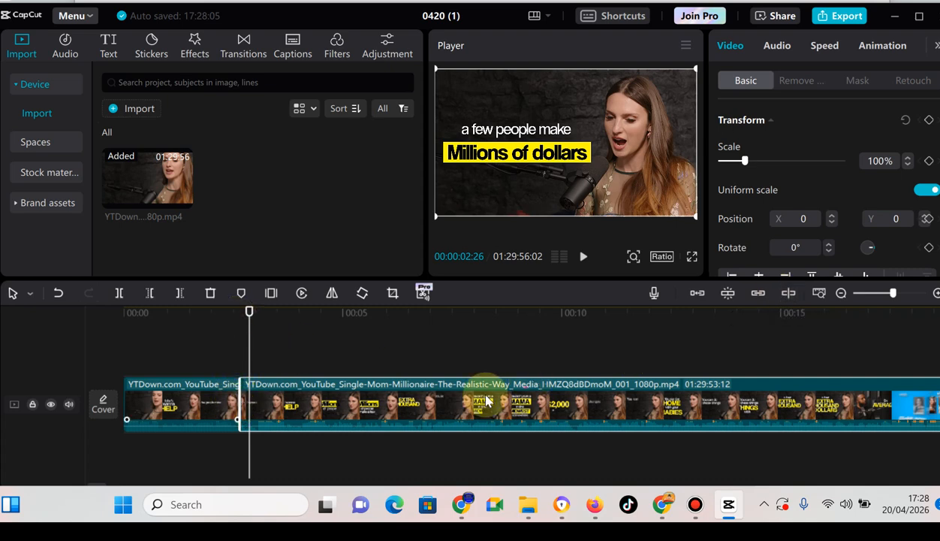
click(782, 294)
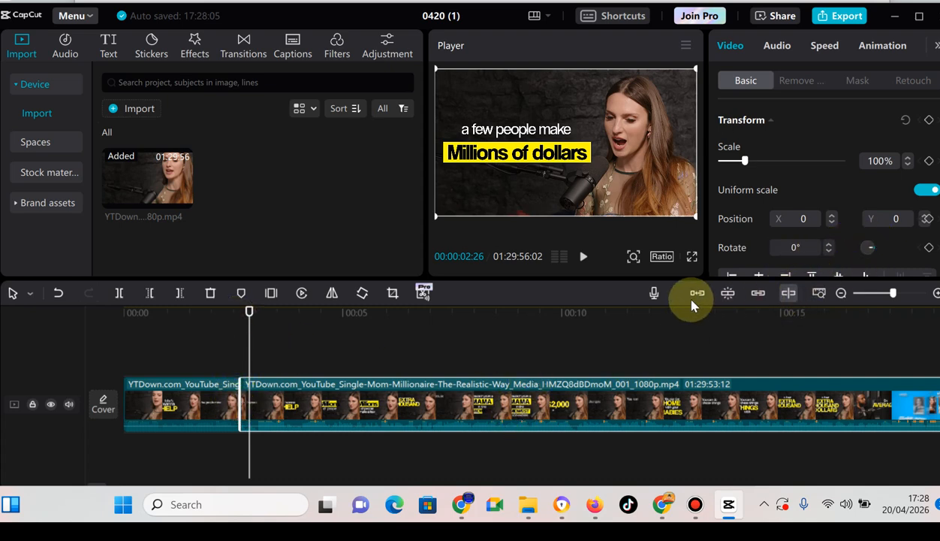
Step: Start a trial voiceover recording with the HD Pro Webcam C920 microphone and close the voiceover recorder
click(652, 294)
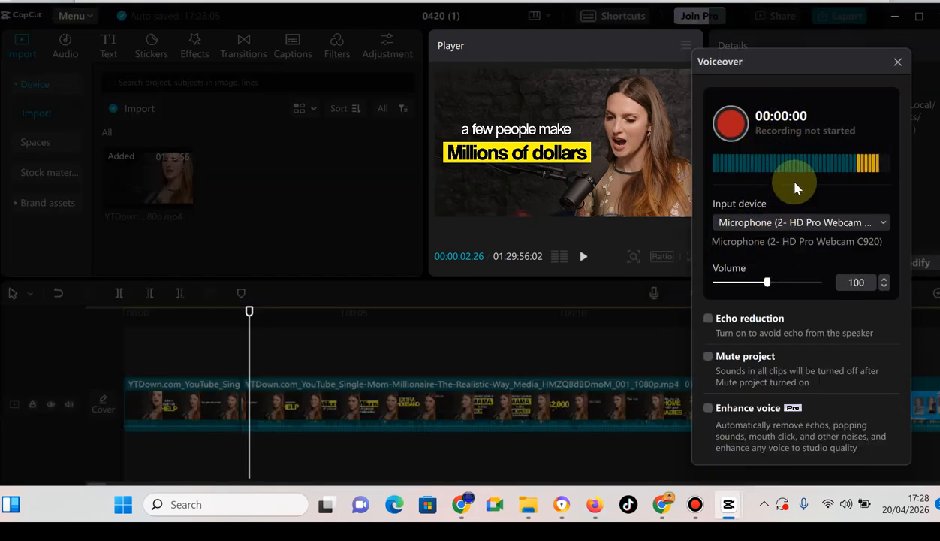
click(730, 125)
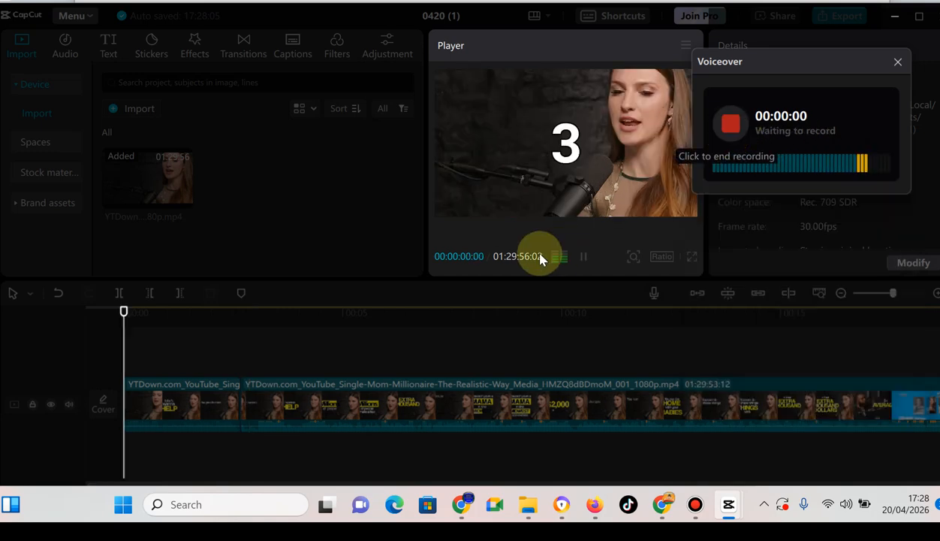
click(898, 64)
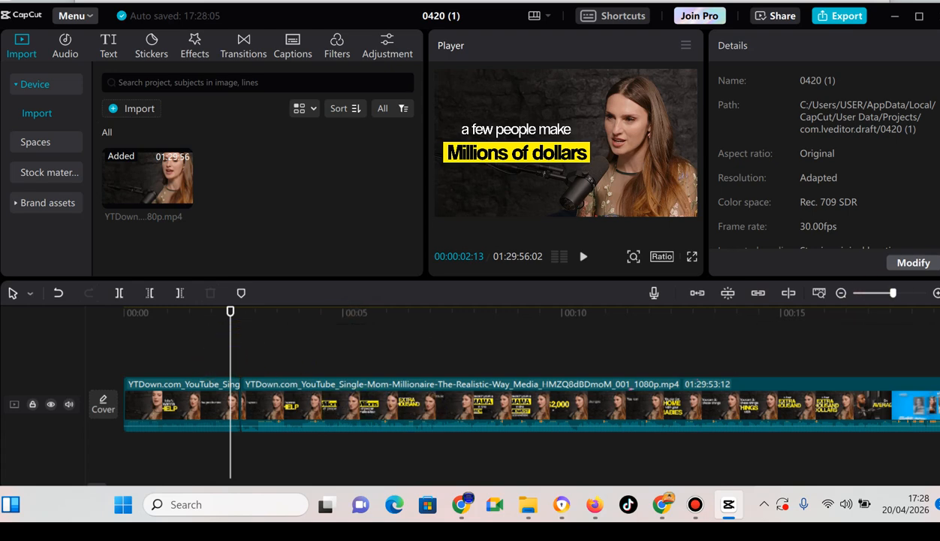
Step: Select the second clip and return the playhead to the start of the timeline
click(514, 384)
scroll(514, 384, right, 6)
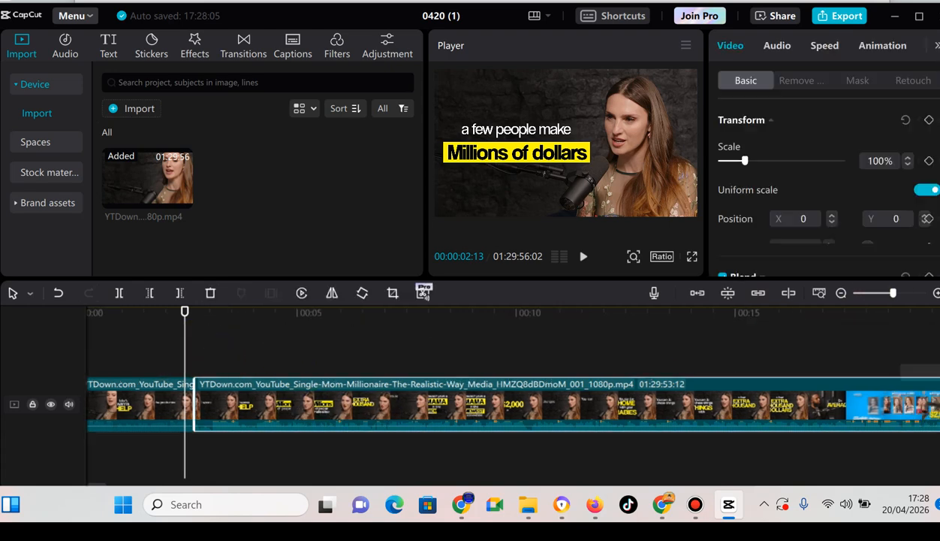
click(237, 317)
key(Home)
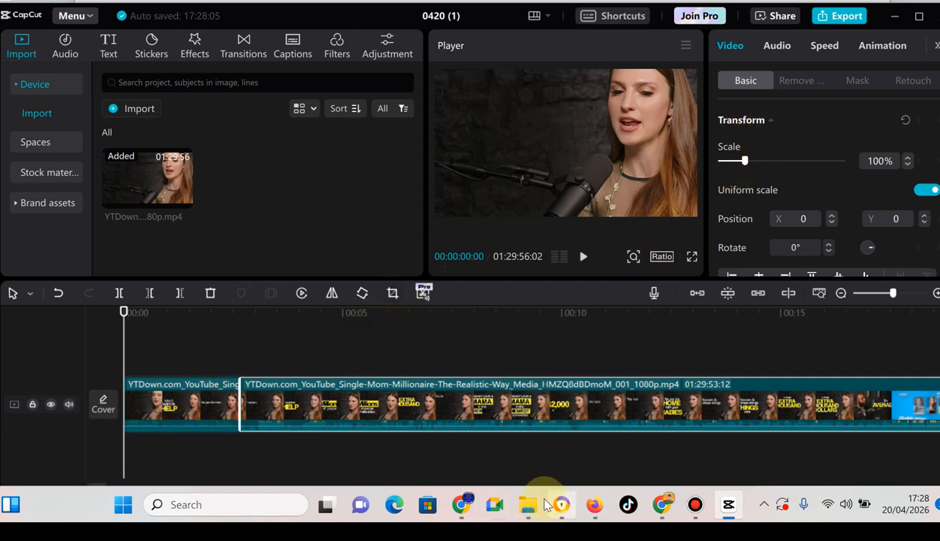
Step: Switch to the 2024 files folder in File Explorer and add Forever_Psquare_Naijapals.mp3 to CapCut's timeline as an audio track below the video
mouse_move(530, 505)
click(647, 439)
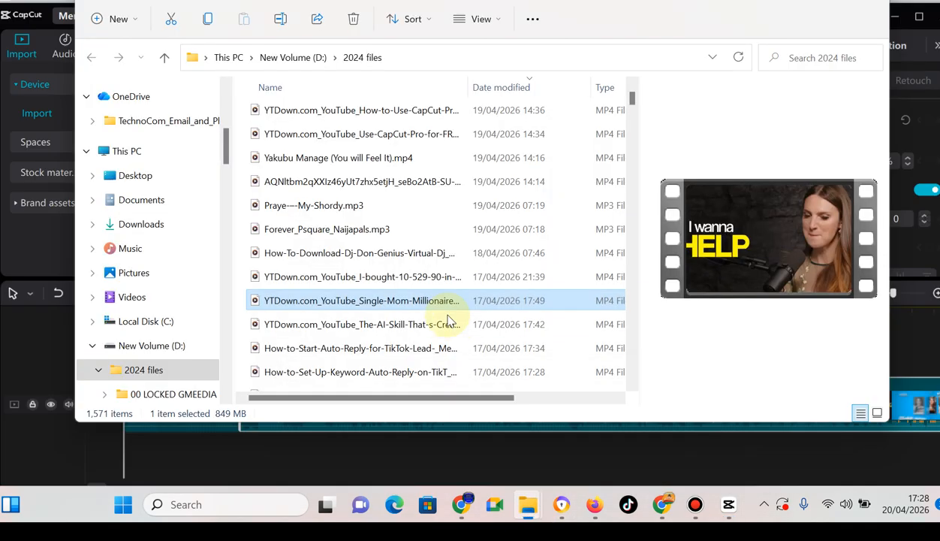
click(331, 236)
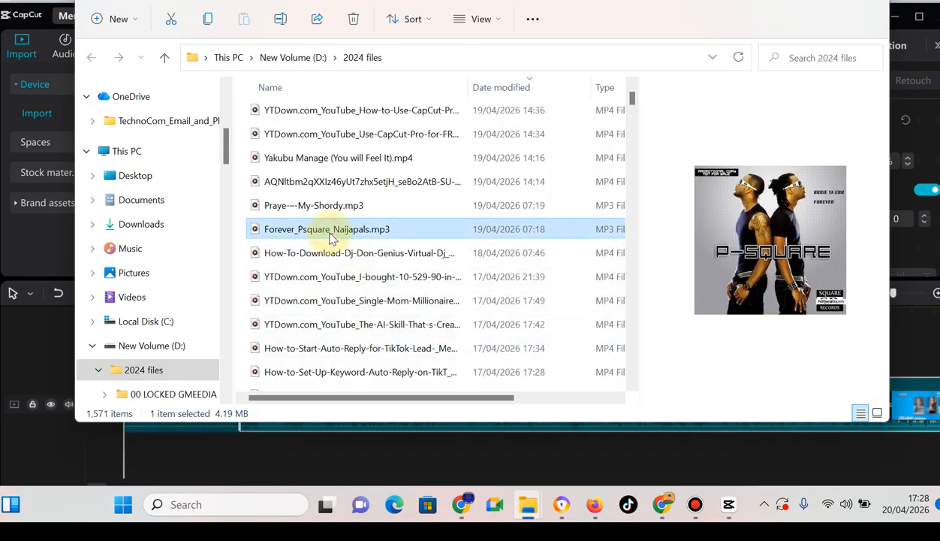
drag(331, 234, 198, 475)
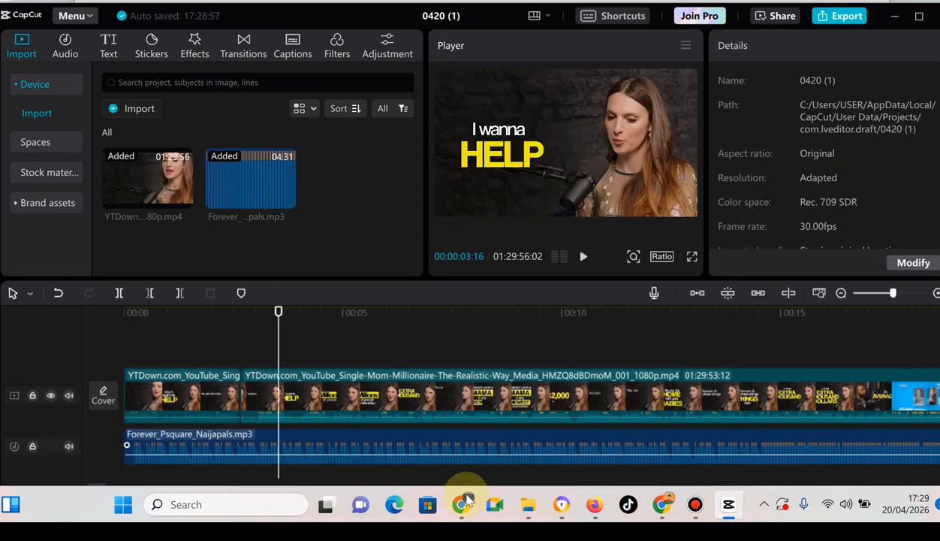
Step: From the 2024 files folder in File Explorer, add the YTDown.com_YouTube_The-AI-Skill video to CapCut's timeline as an overlay above the main video
mouse_move(530, 509)
click(643, 424)
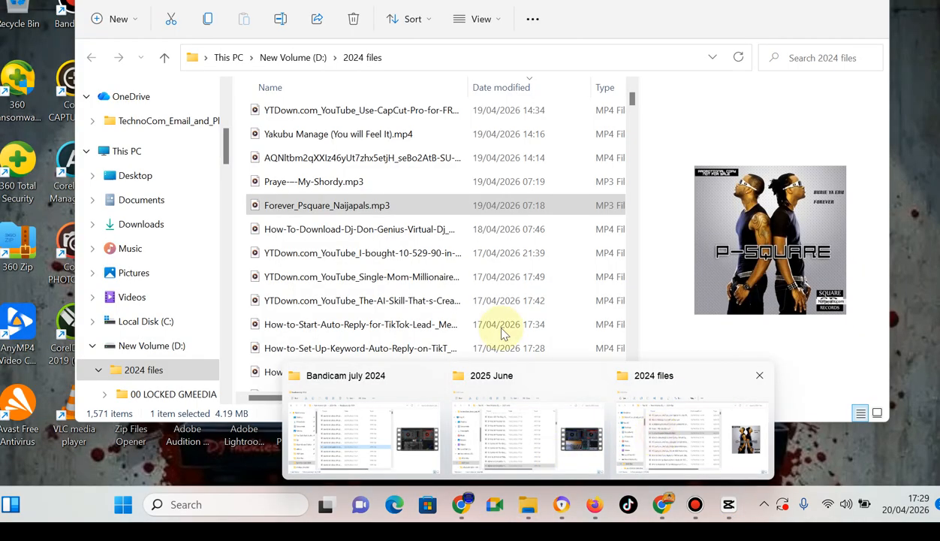
click(316, 237)
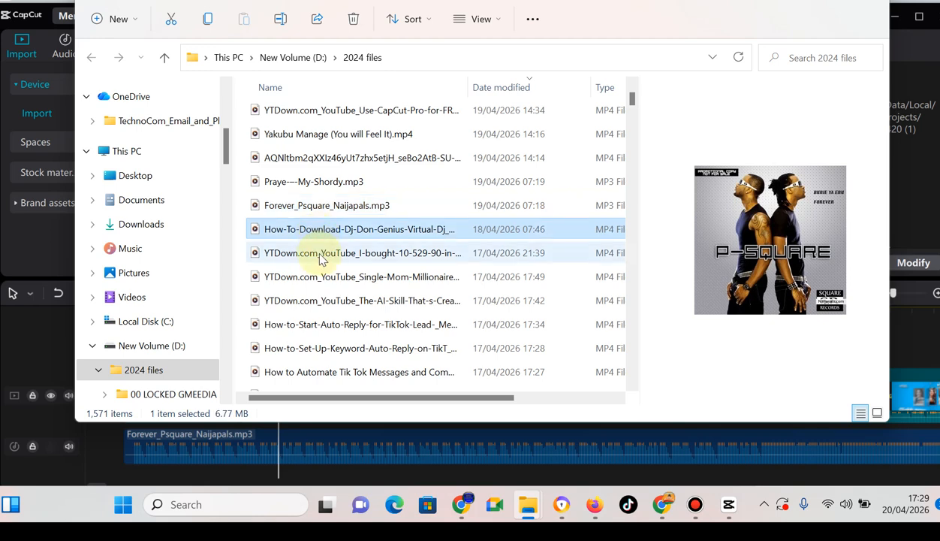
click(321, 255)
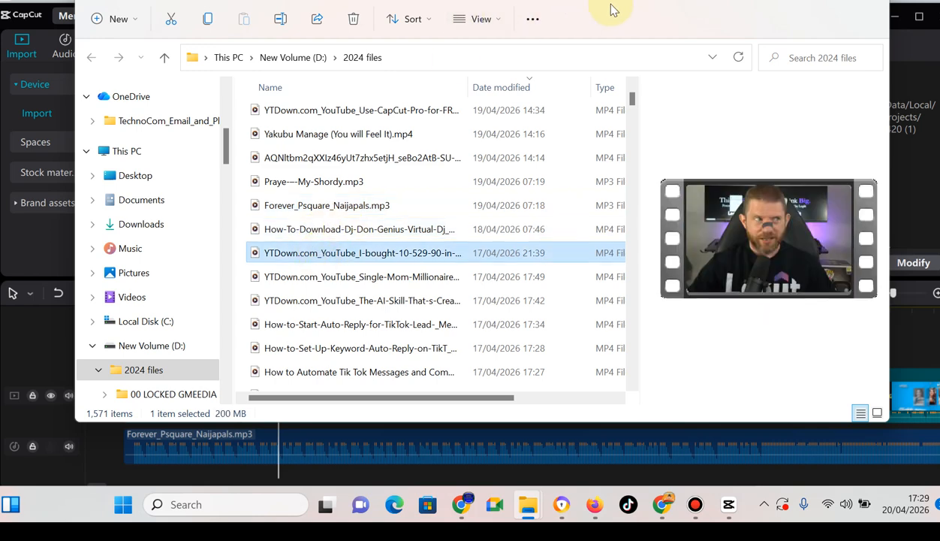
click(366, 277)
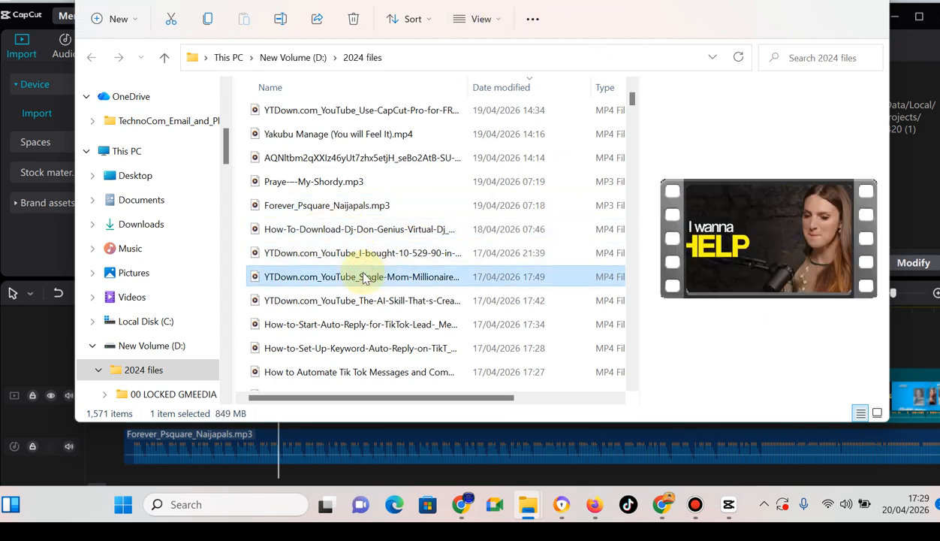
click(364, 304)
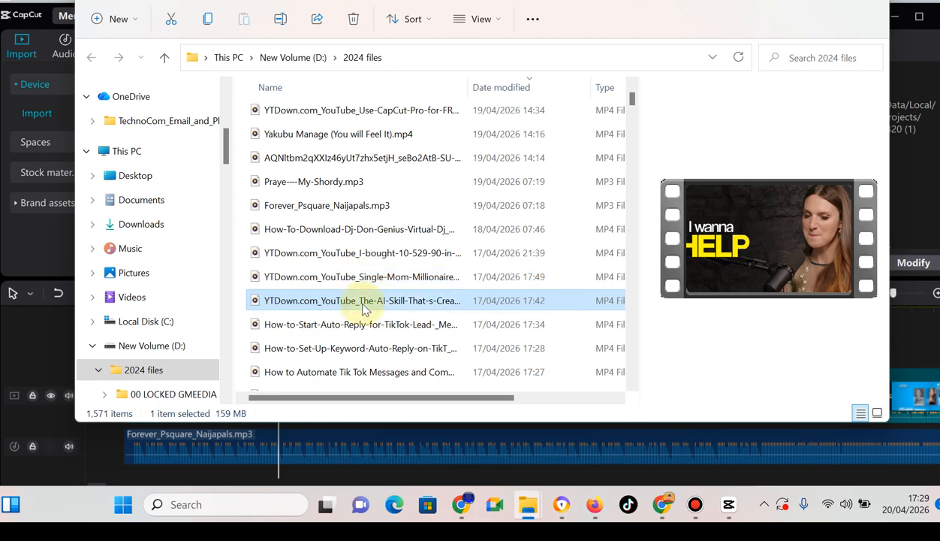
drag(363, 304, 172, 463)
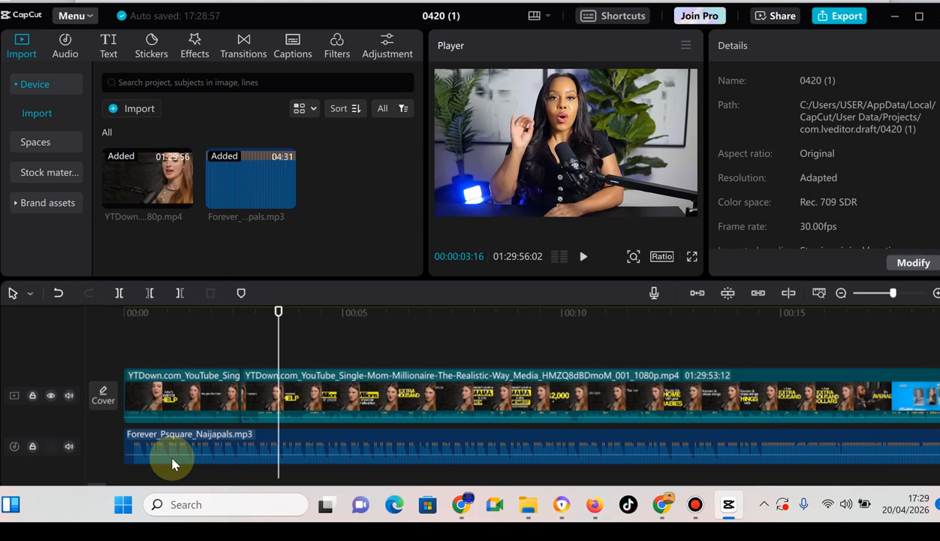
Step: Scrub around the start of the overlay clip and place the playhead at its beginning, 00:00:03:15
click(274, 328)
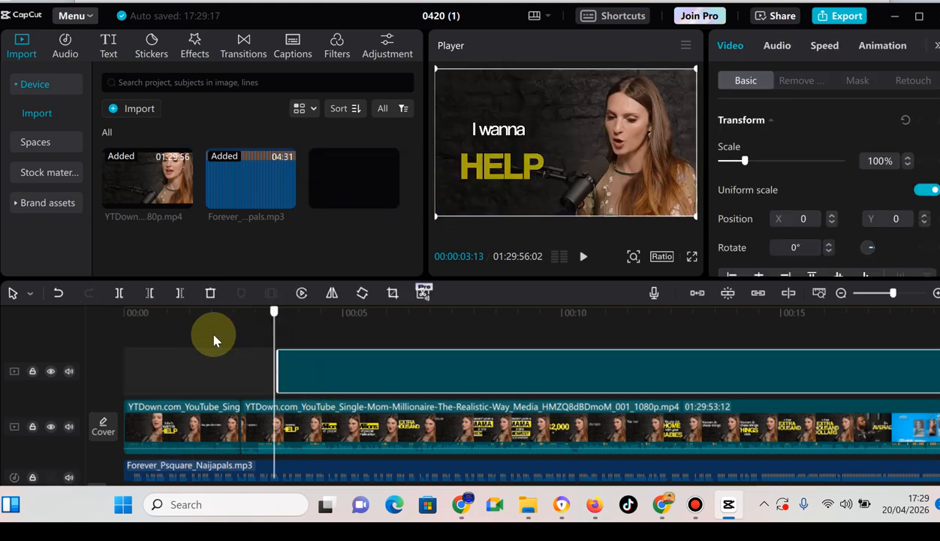
drag(214, 340, 269, 355)
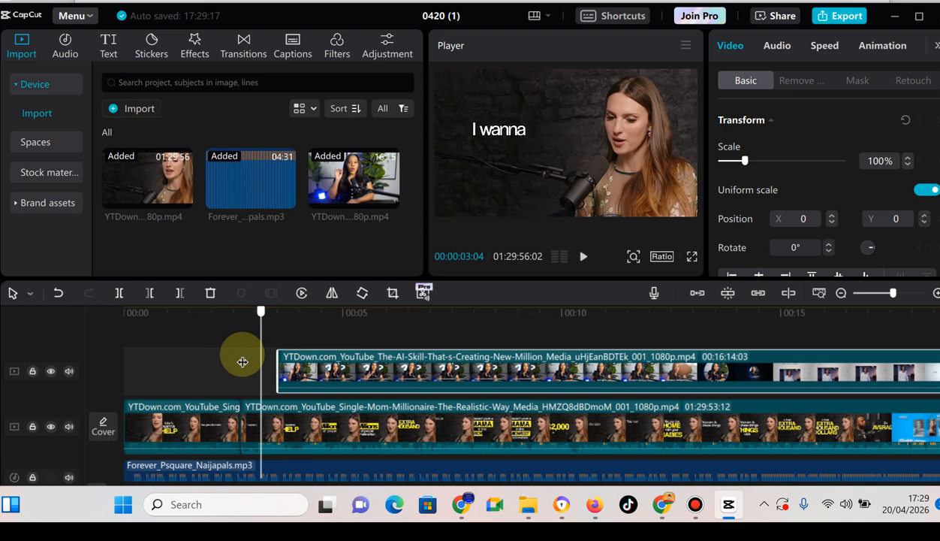
click(242, 359)
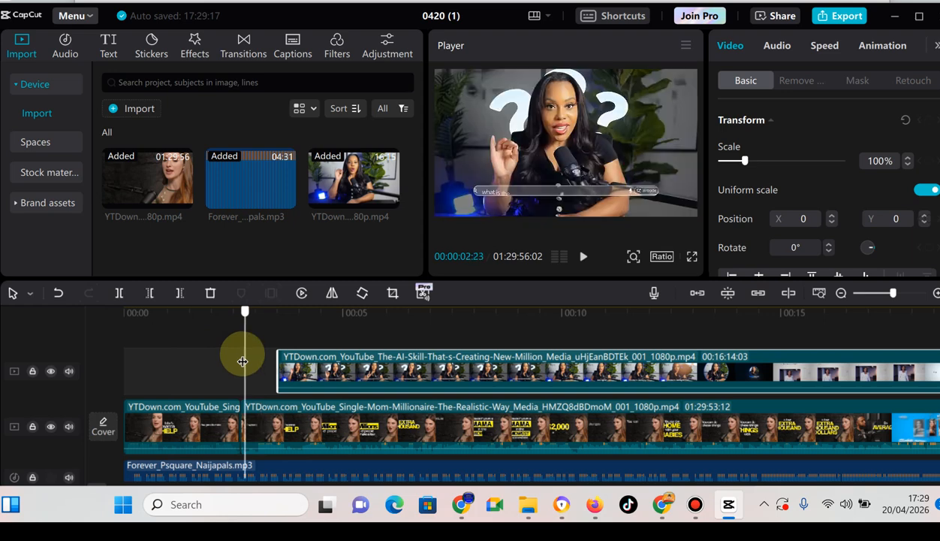
click(296, 357)
click(277, 353)
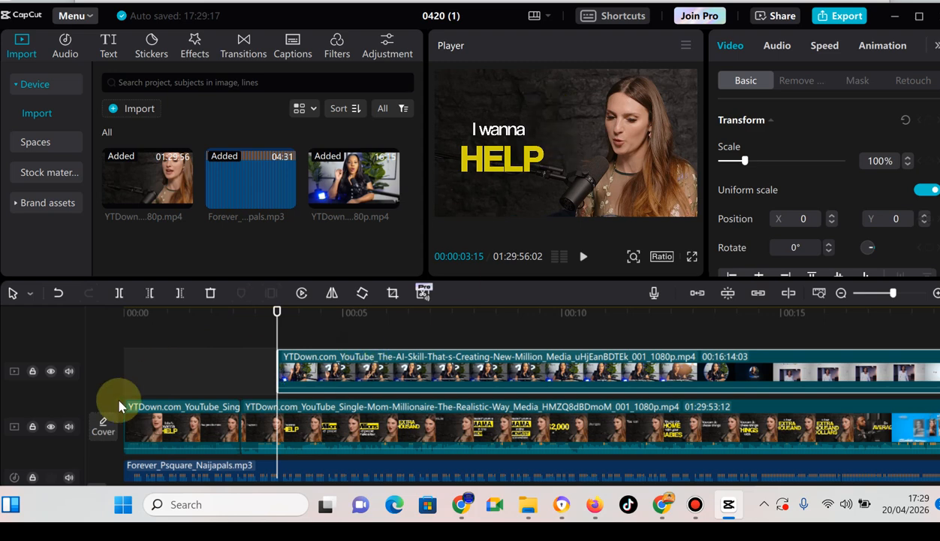
Step: Try the mute toggles of the overlay and main video tracks, leaving only the overlay track muted
click(68, 371)
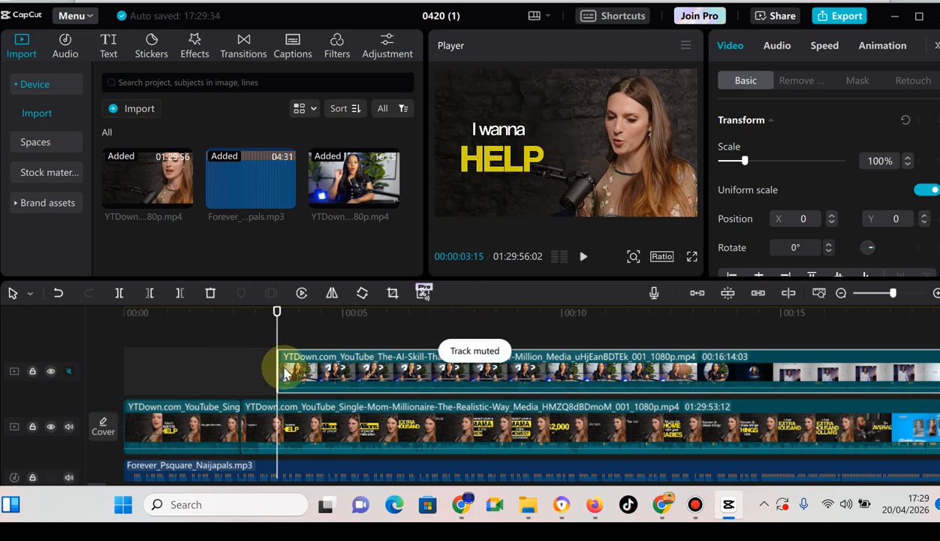
click(72, 427)
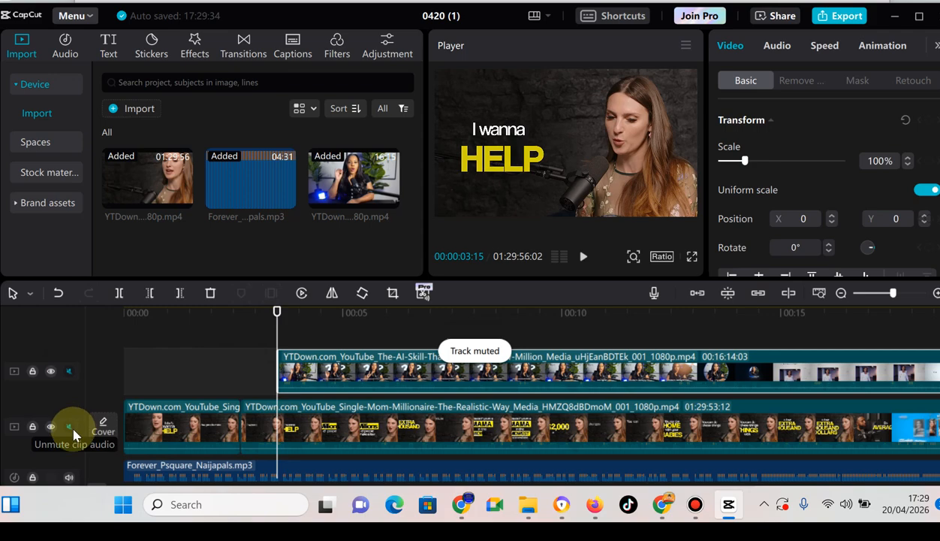
click(69, 371)
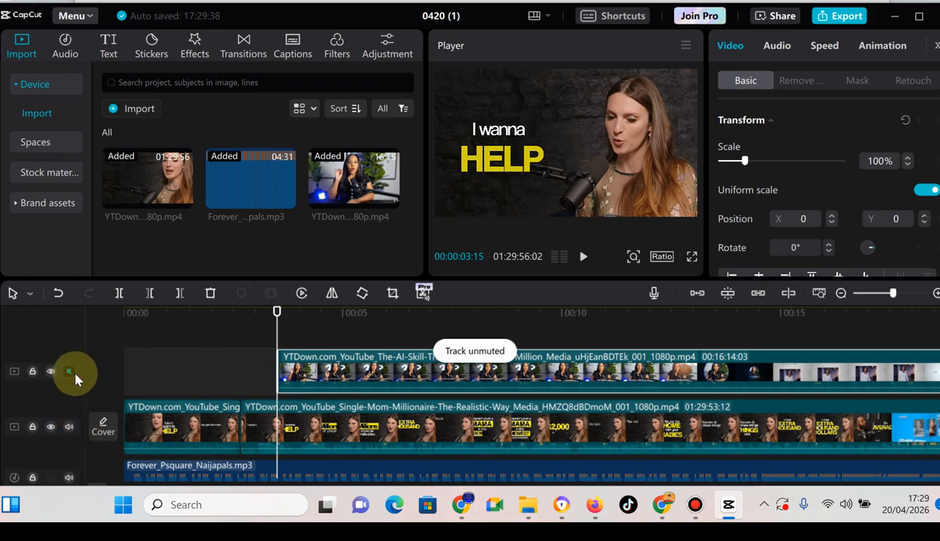
click(73, 374)
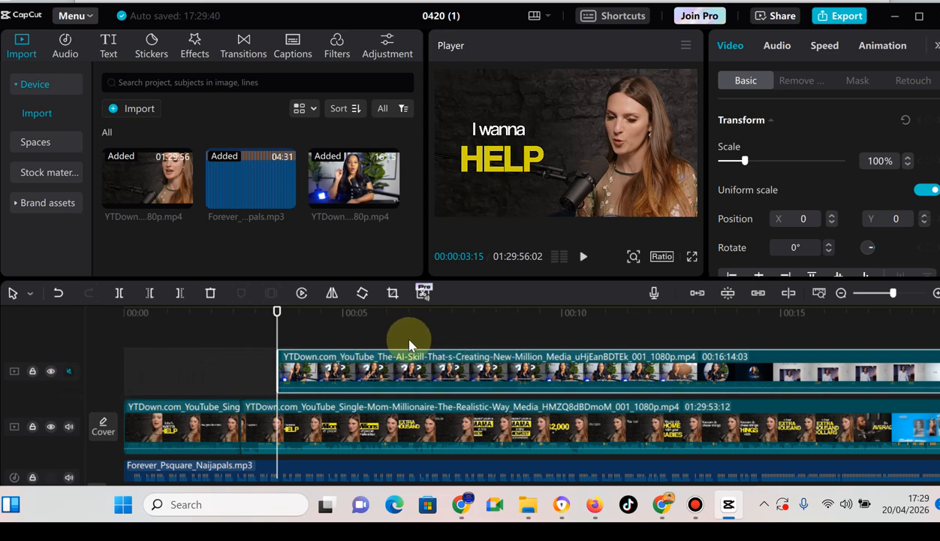
Step: Extract the audio from the overlay clip and delete the extracted audio clip from the timeline
right_click(338, 378)
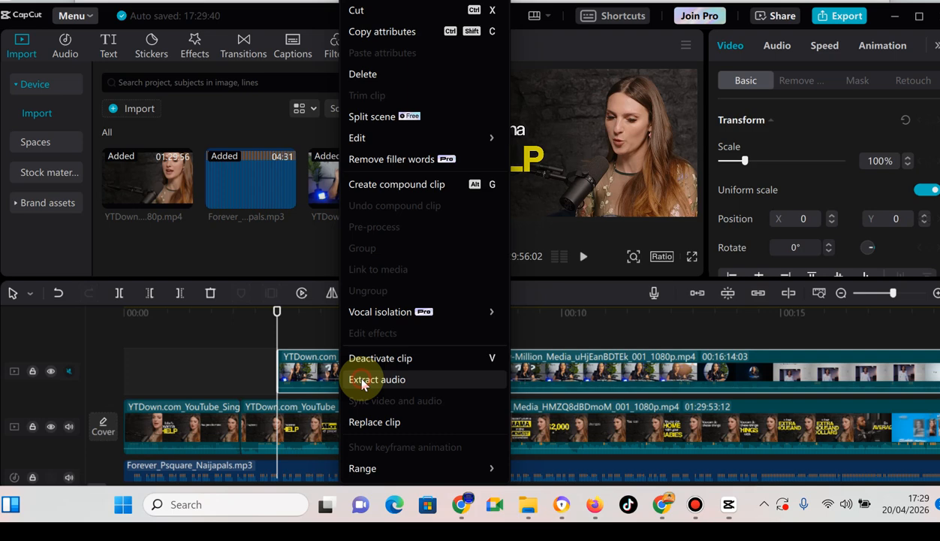
click(362, 382)
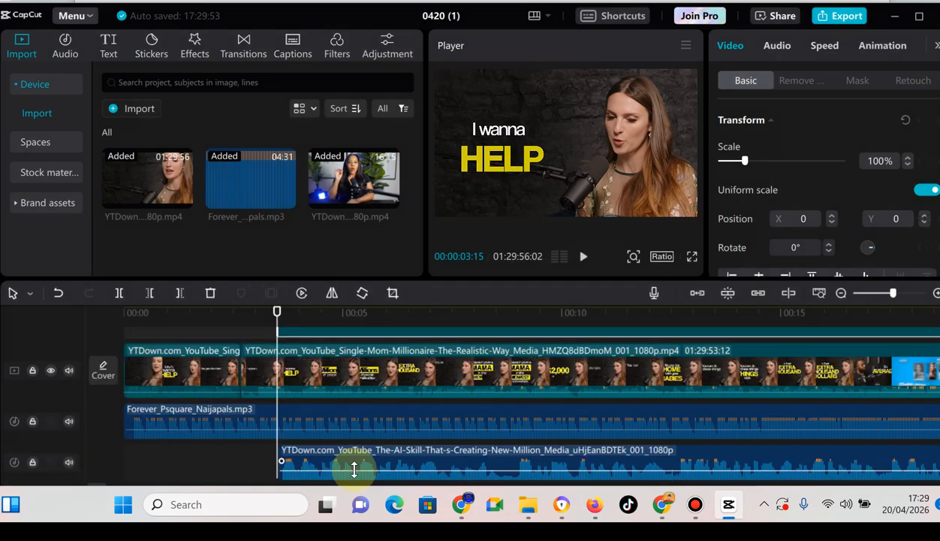
click(359, 469)
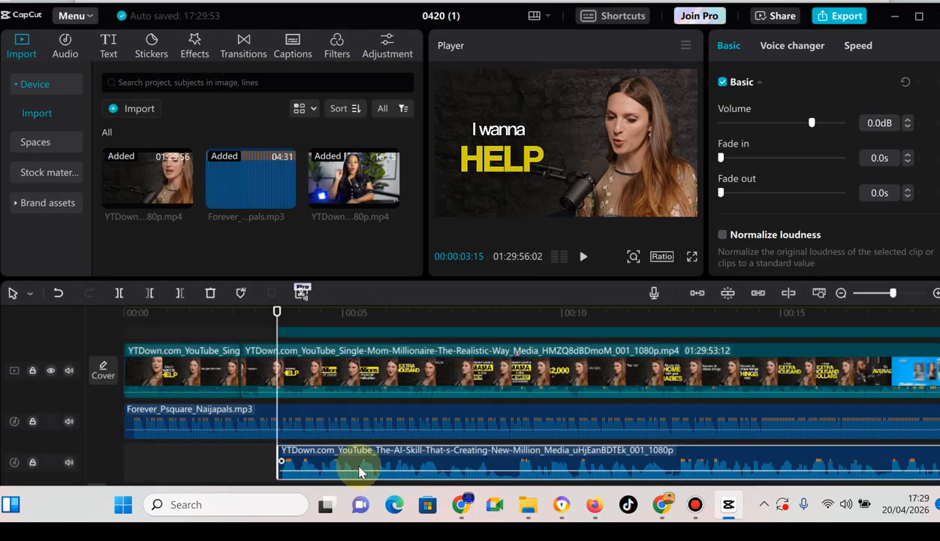
key(Delete)
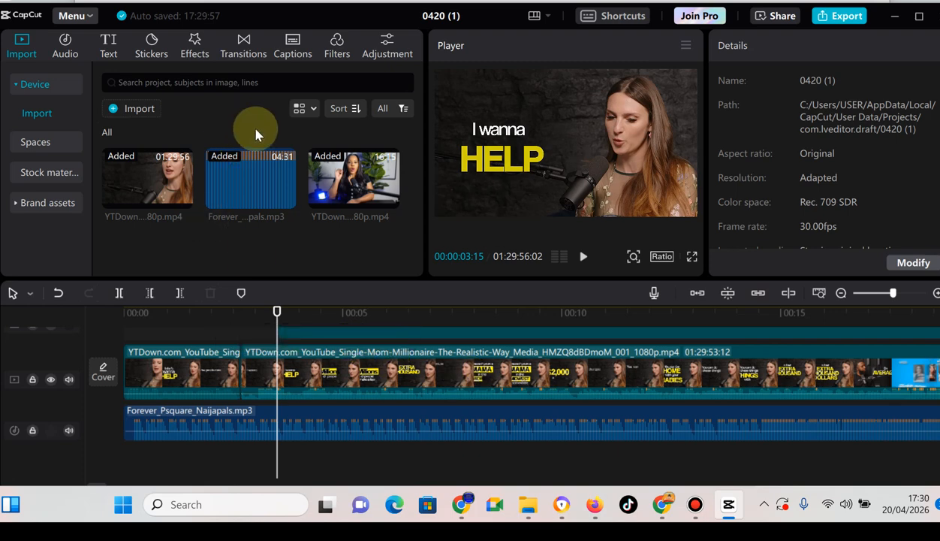
Step: Add a default text clip to the timeline at the playhead, 00:00:03:15
click(111, 45)
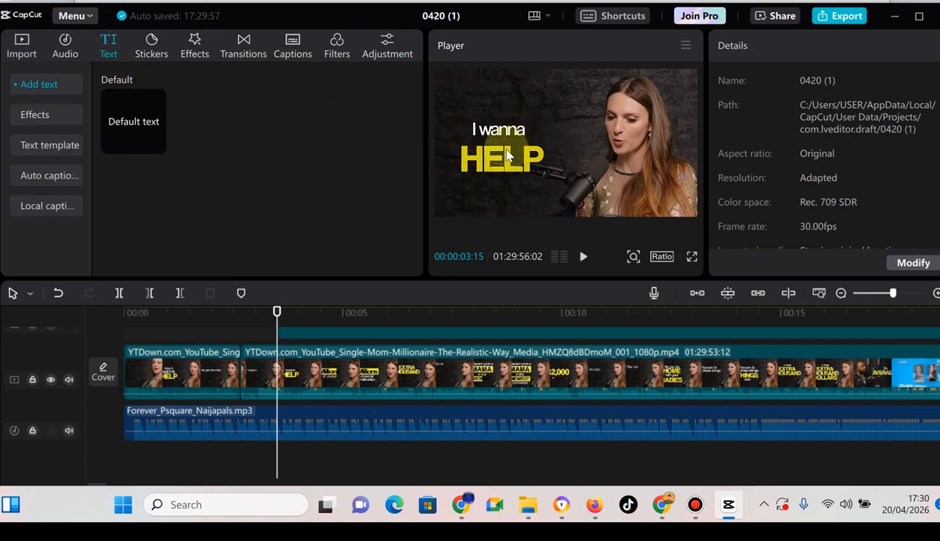
mouse_move(114, 122)
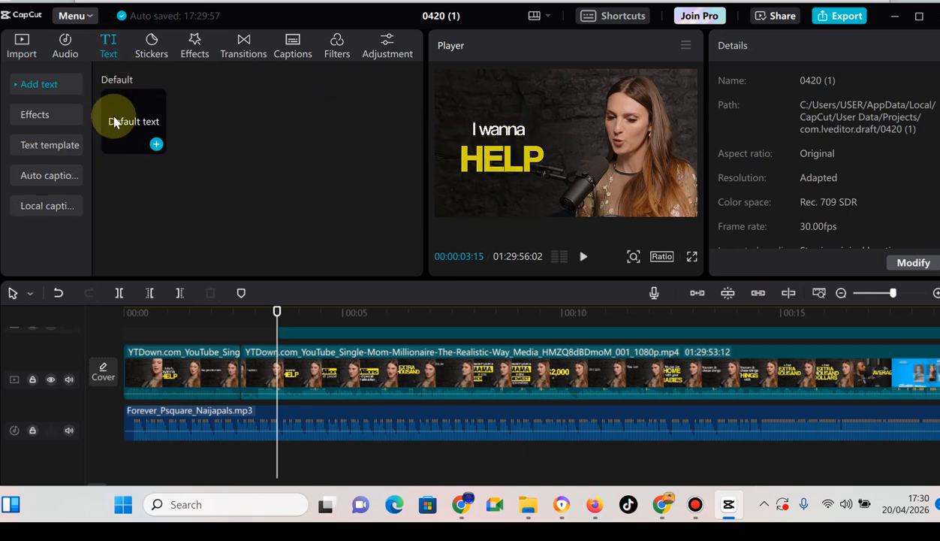
click(155, 143)
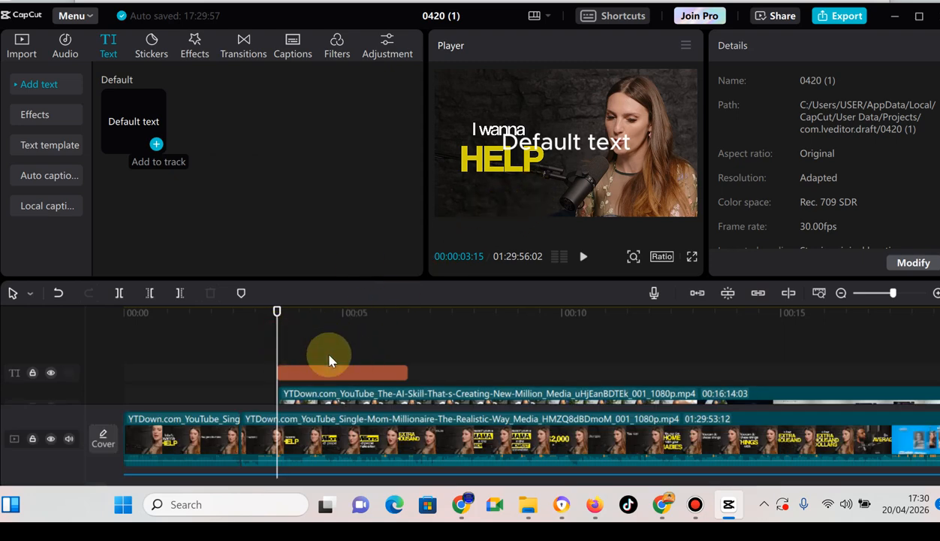
Step: Select the new text clip with the playhead over it and change its wording to "Video editing"
click(328, 338)
click(346, 376)
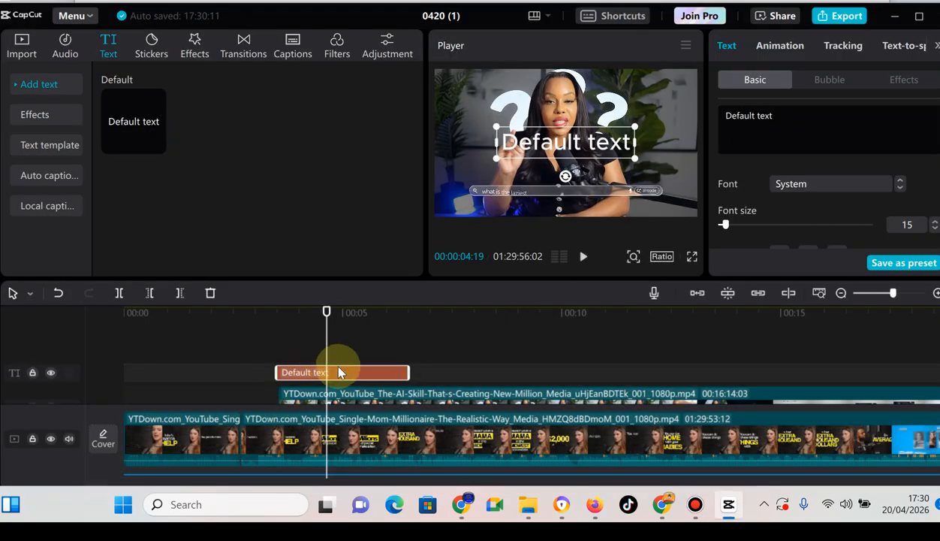
click(749, 115)
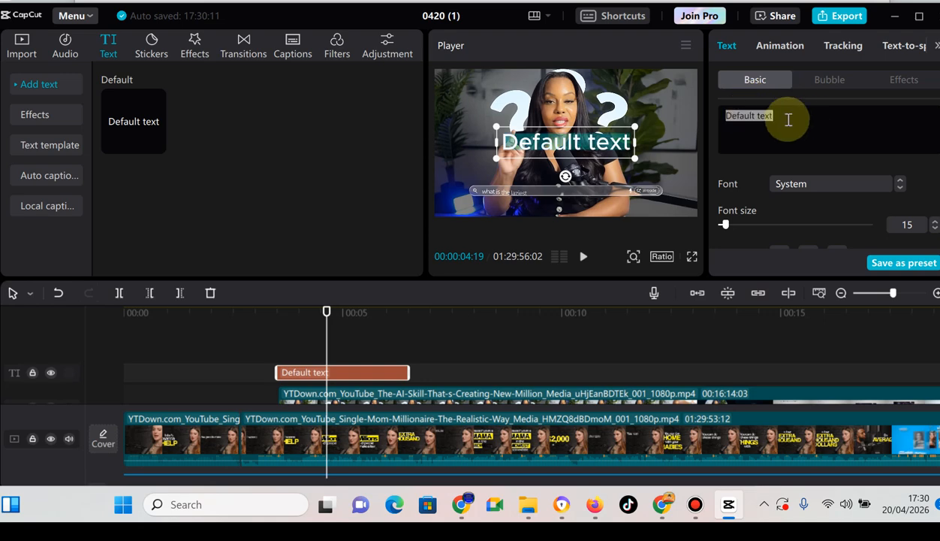
text(V)
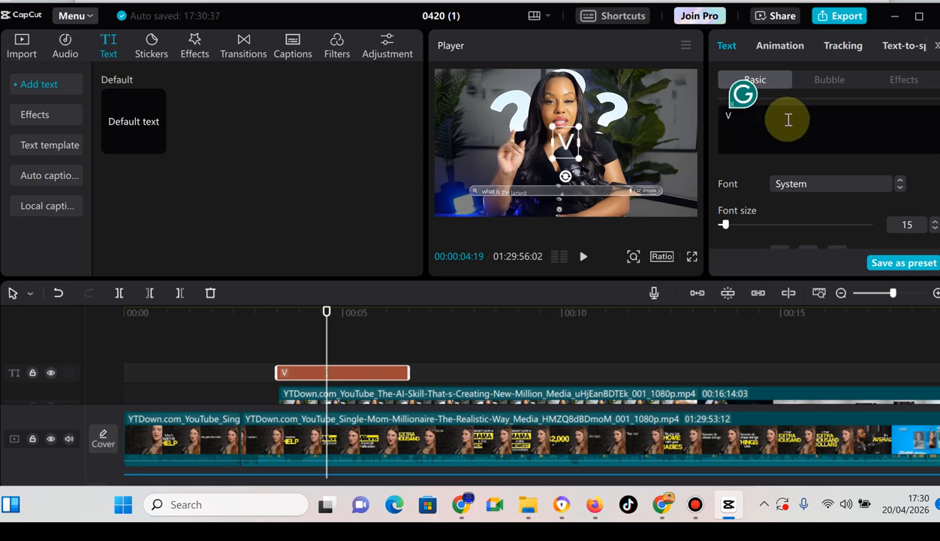
text(ideo e)
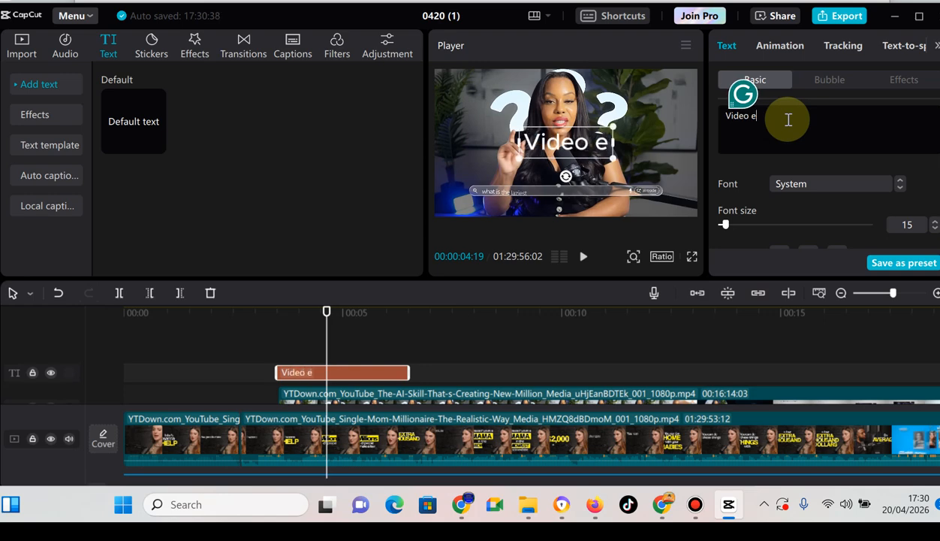
text(diting)
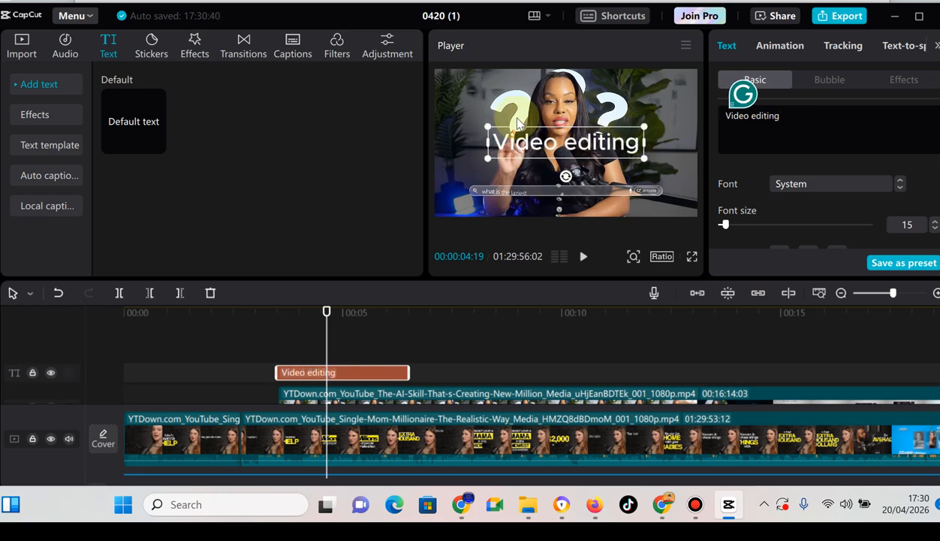
Step: Reposition the "Video editing" title so it sits centred in the lower part of the picture
drag(517, 122, 488, 88)
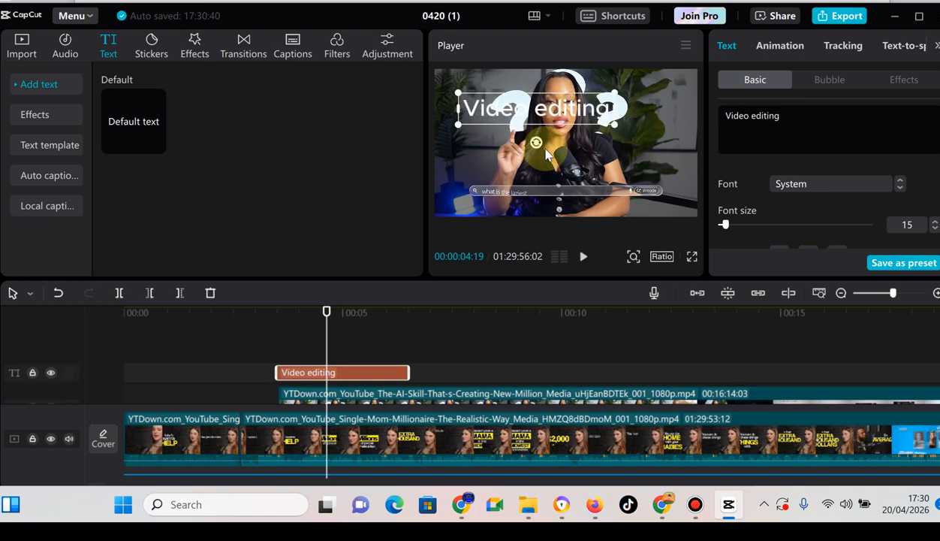
drag(552, 109, 580, 127)
click(904, 80)
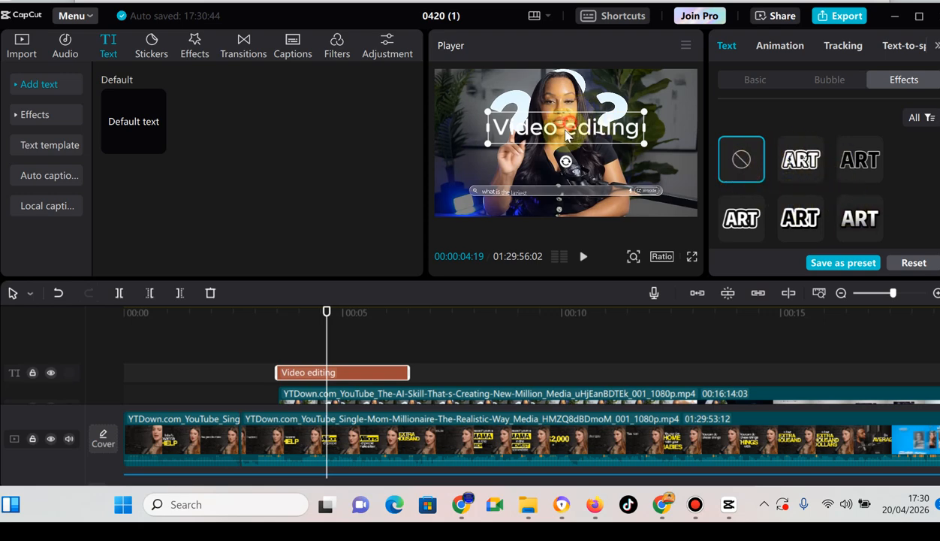
drag(583, 121, 577, 167)
Step: Apply the shaded white-to-grey ART text effect with a dark outline to the title and look through the bubble presets
click(860, 218)
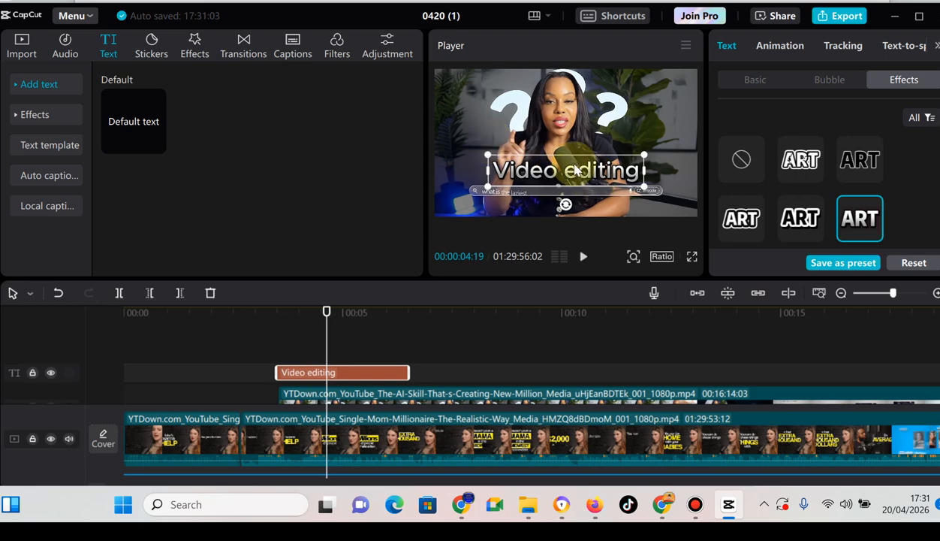
click(787, 154)
click(856, 214)
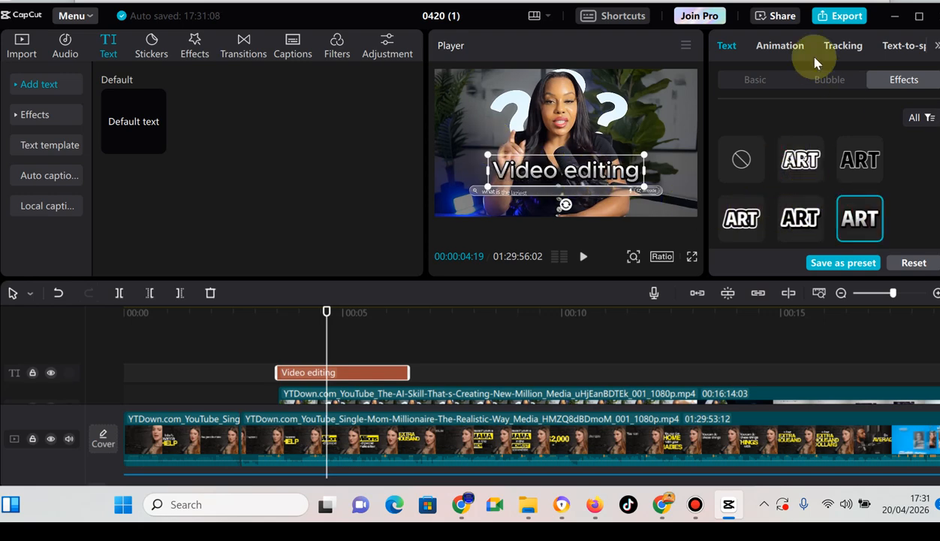
click(829, 81)
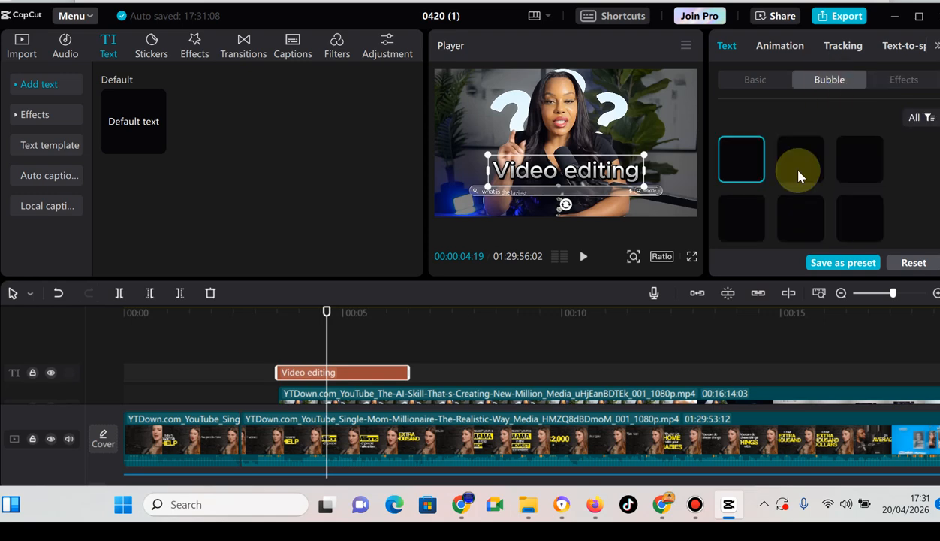
click(904, 81)
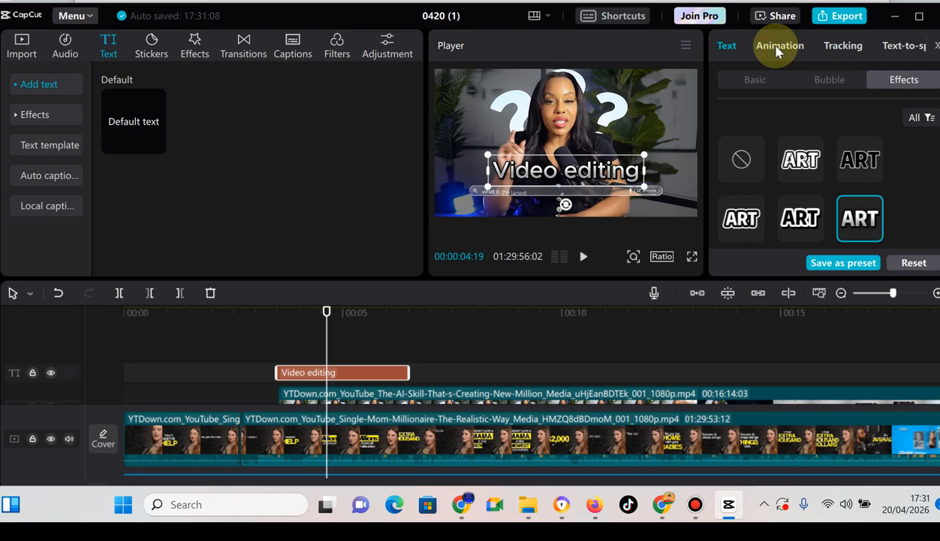
Step: Try the Typewriter entrance animation on the "Video editing" title and preview its opening frames
click(778, 49)
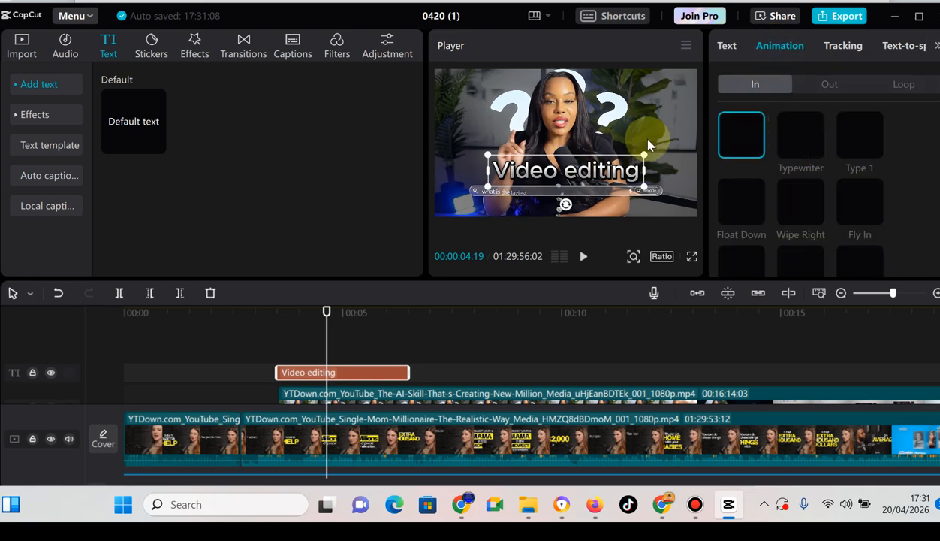
click(788, 142)
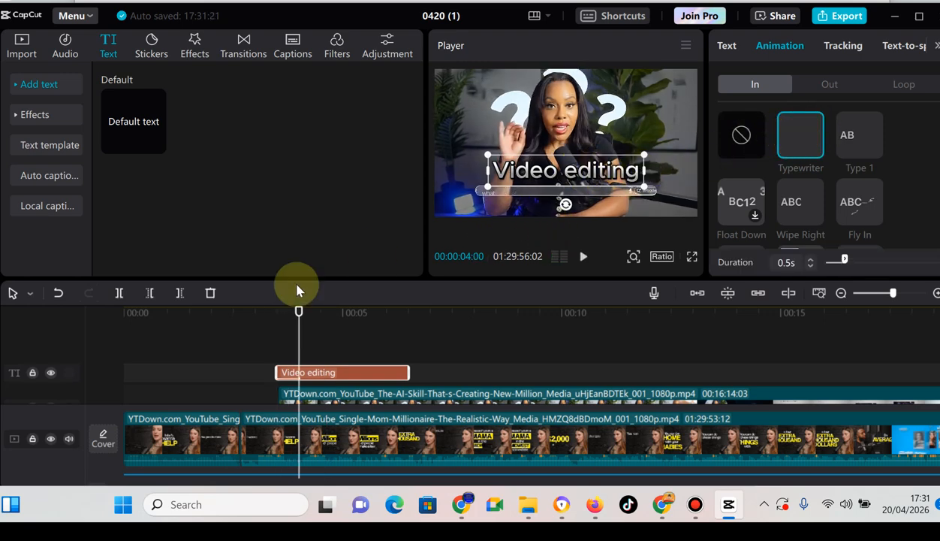
mouse_move(299, 335)
mouse_down()
mouse_move(250, 340)
mouse_move(309, 342)
mouse_up()
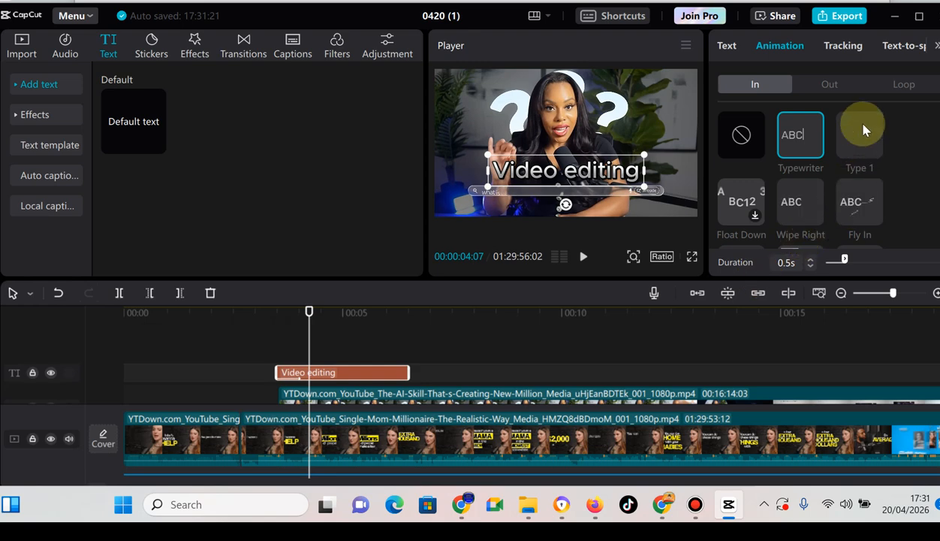
Step: Apply the Float Down entrance animation to the "Video editing" title and preview it from the start of the text clip
click(743, 198)
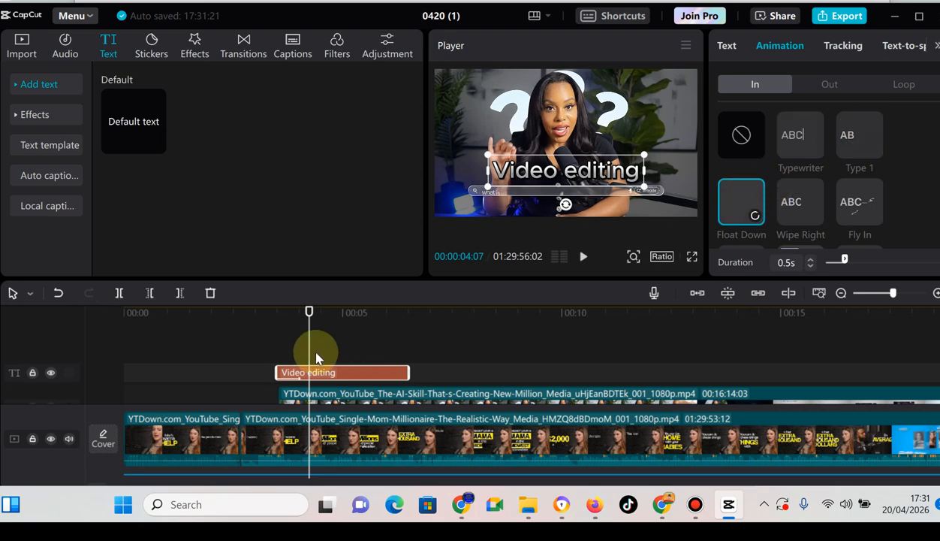
click(271, 328)
key(space)
key(space)
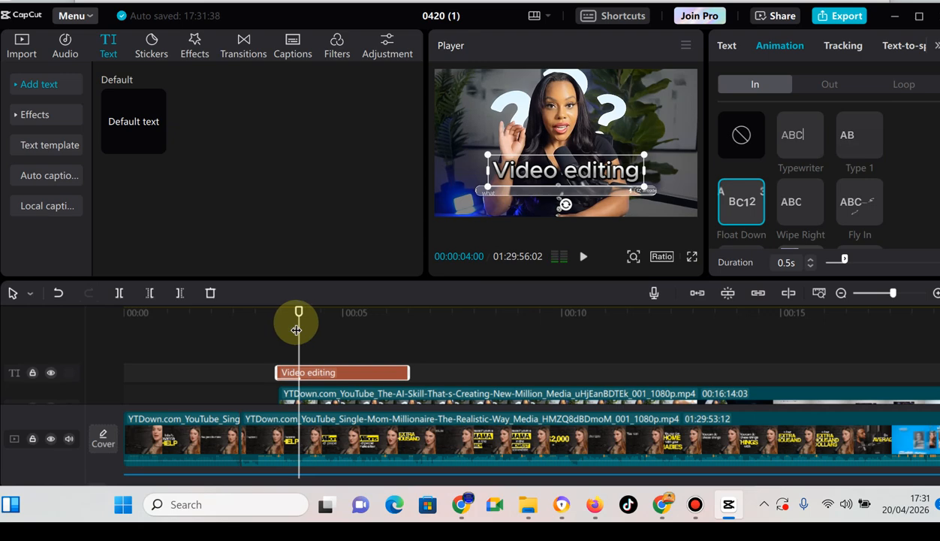
mouse_move(298, 331)
mouse_down()
mouse_move(290, 342)
mouse_move(310, 336)
mouse_move(304, 342)
mouse_up()
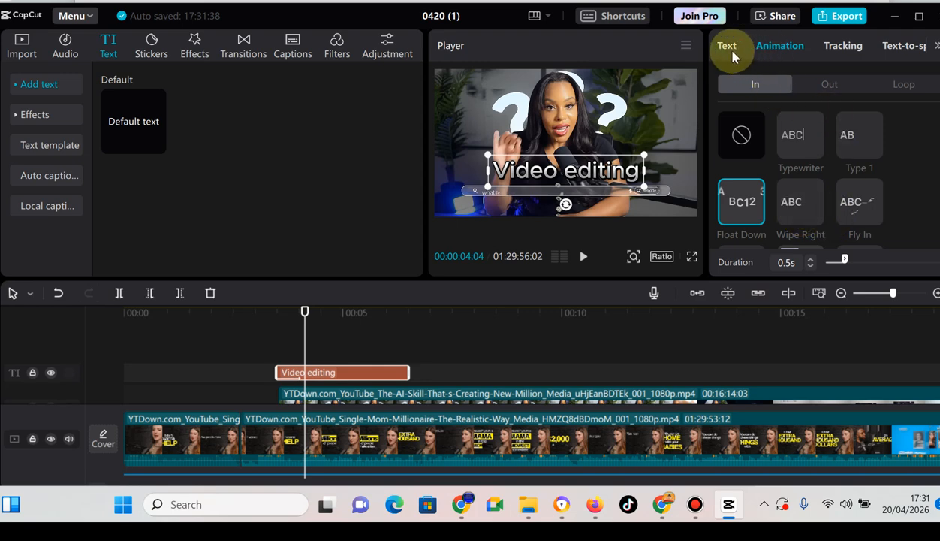
Step: Look over the title's tracking and text-to-speech options and the sticker library
click(831, 49)
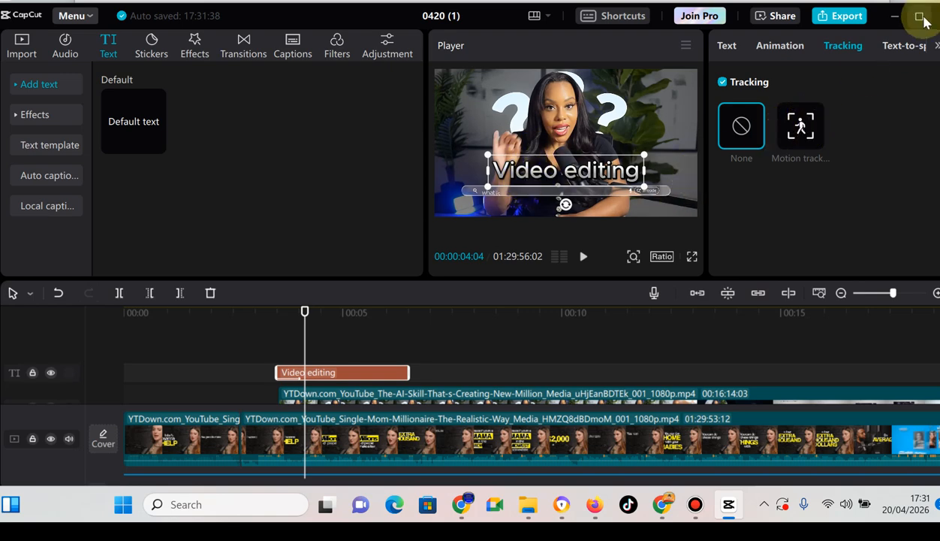
click(909, 46)
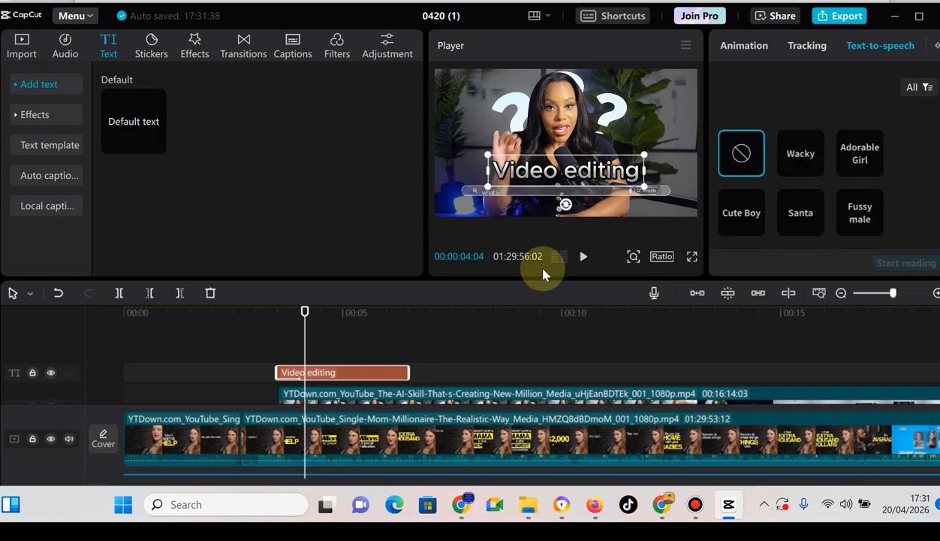
click(149, 52)
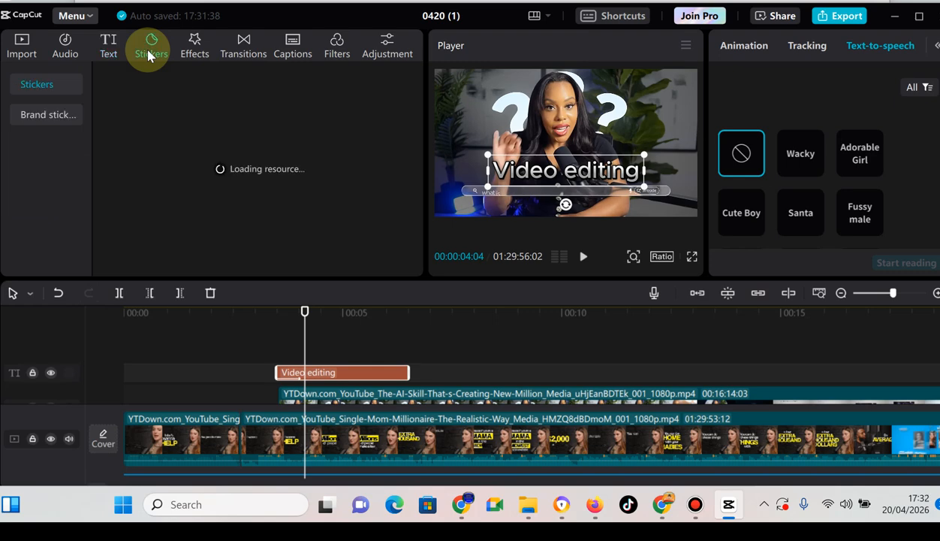
Step: Browse the text templates and add the yellow "hey,welcome to my channel" template to the timeline at the playhead, 00:00:04:04
click(109, 50)
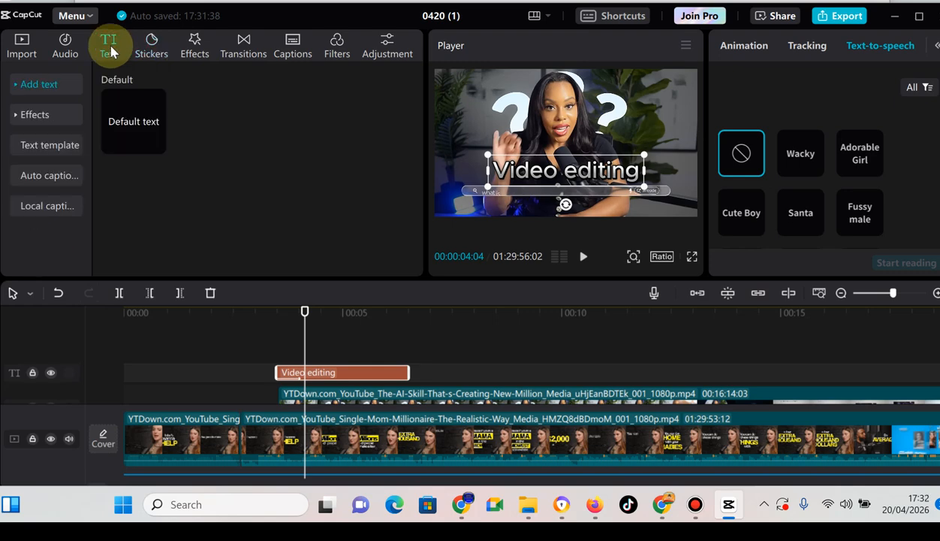
click(29, 148)
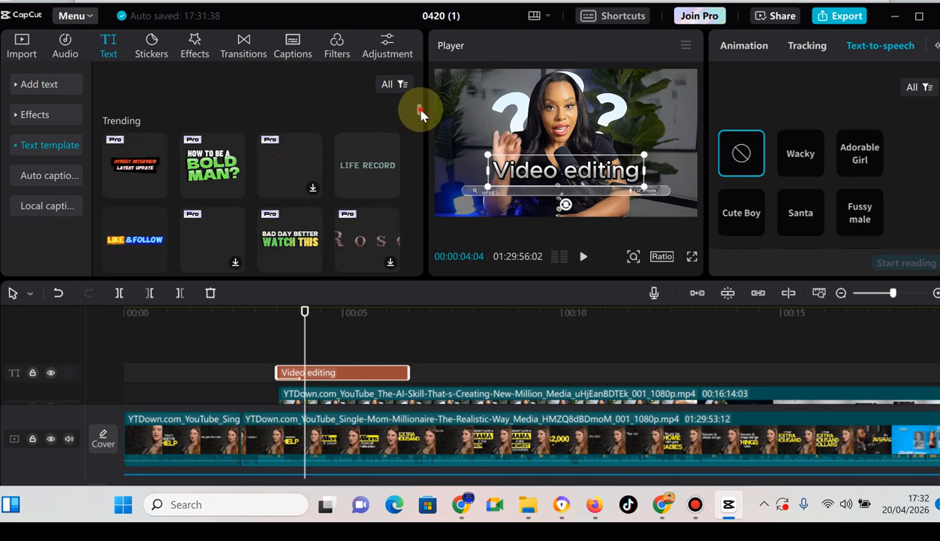
scroll(420, 112, down, 3)
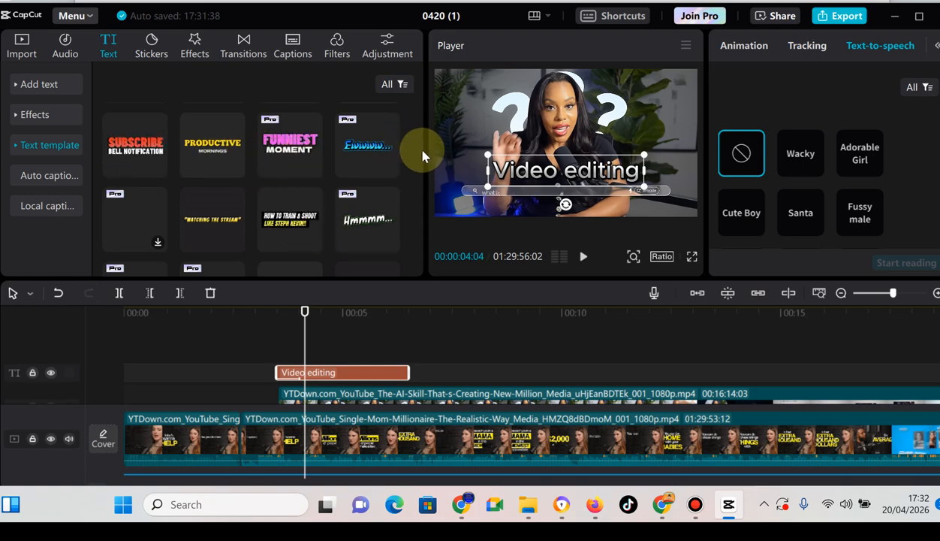
drag(420, 122, 420, 136)
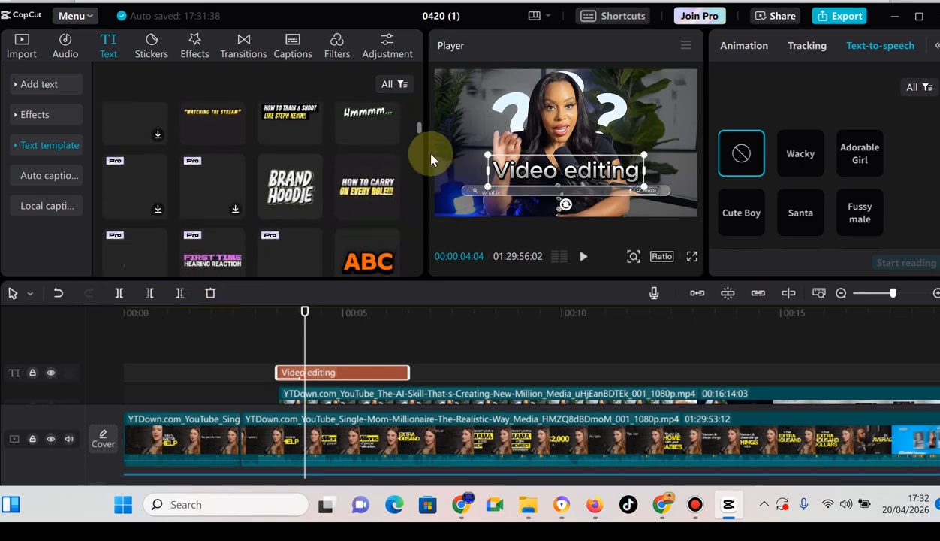
drag(421, 127, 420, 152)
scroll(419, 150, down, 2)
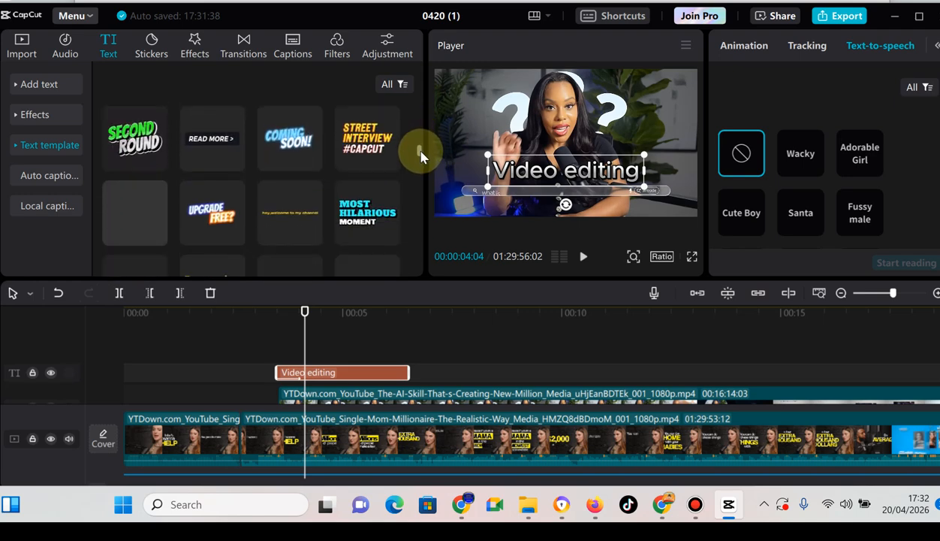
mouse_move(290, 189)
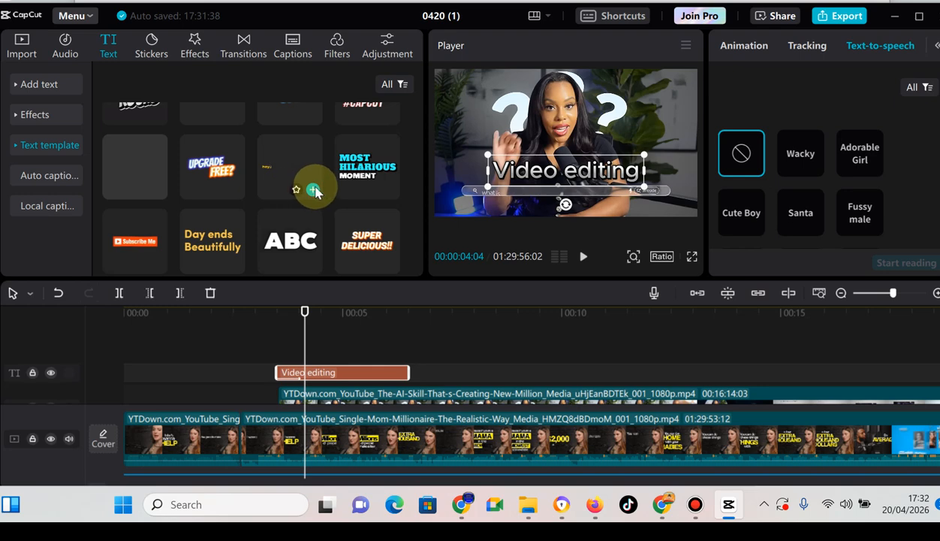
click(313, 189)
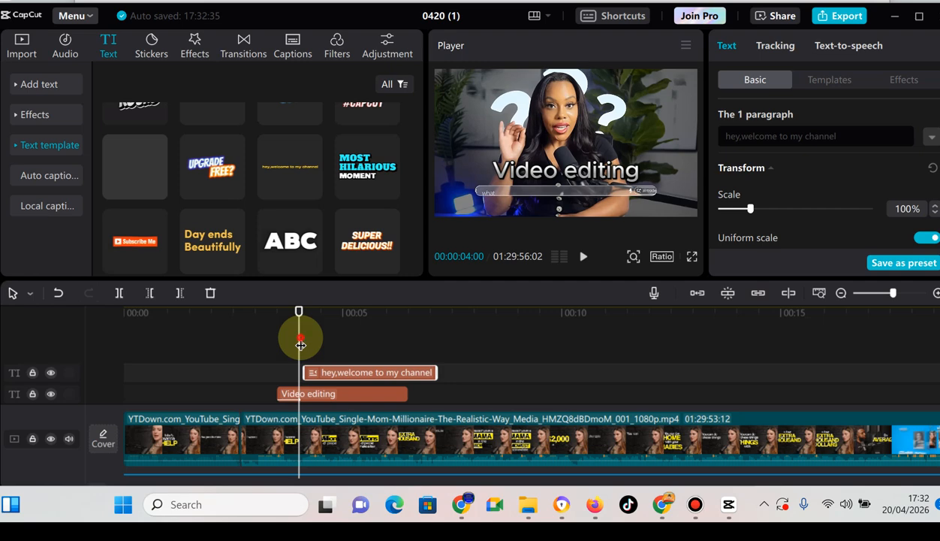
Step: Replace the template's wording with "weclome", preview it, and move it to the lower right of the picture
drag(300, 345, 337, 342)
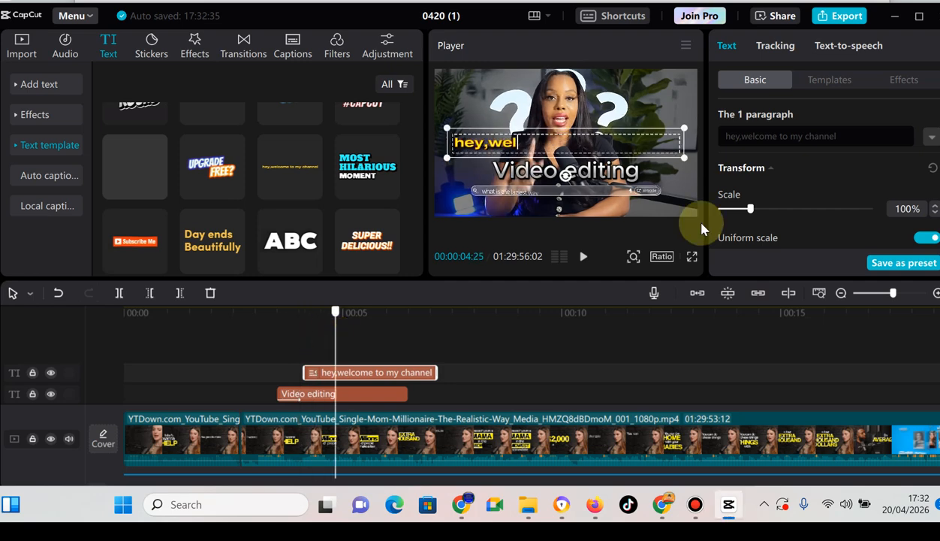
double_click(754, 143)
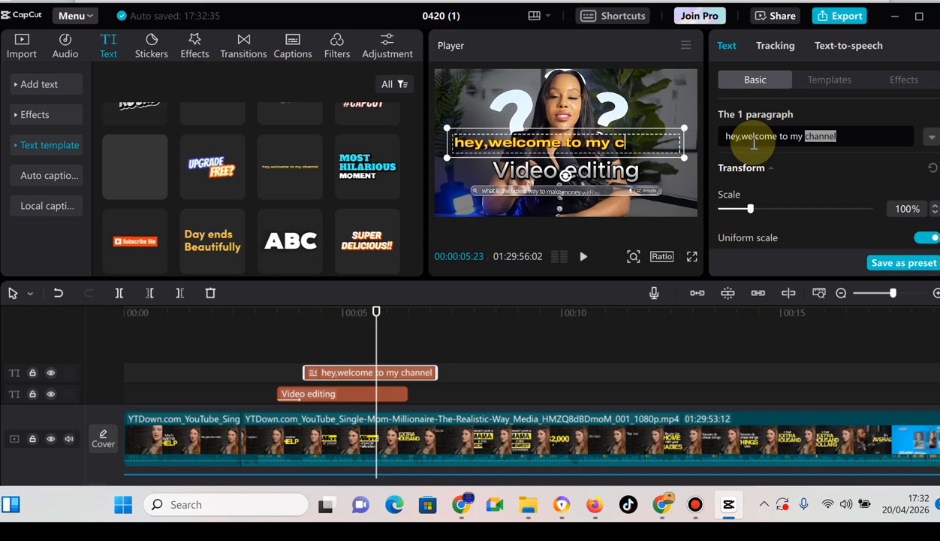
key(ctrl+a)
key(BackSpace)
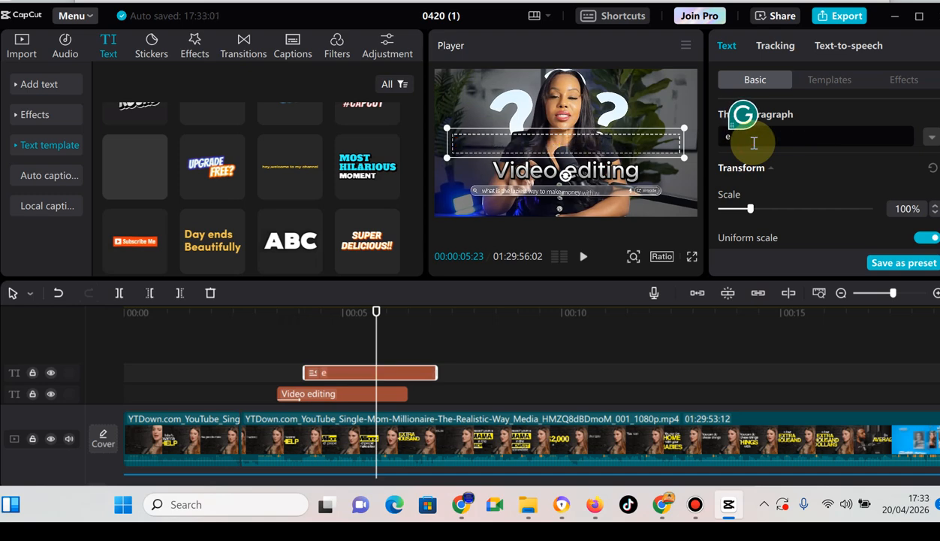
text(weclome)
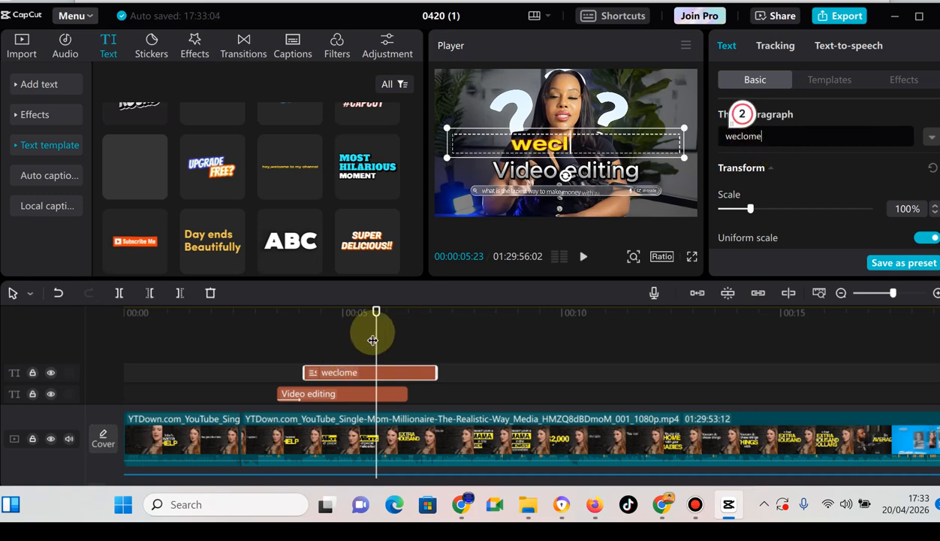
drag(295, 348, 404, 349)
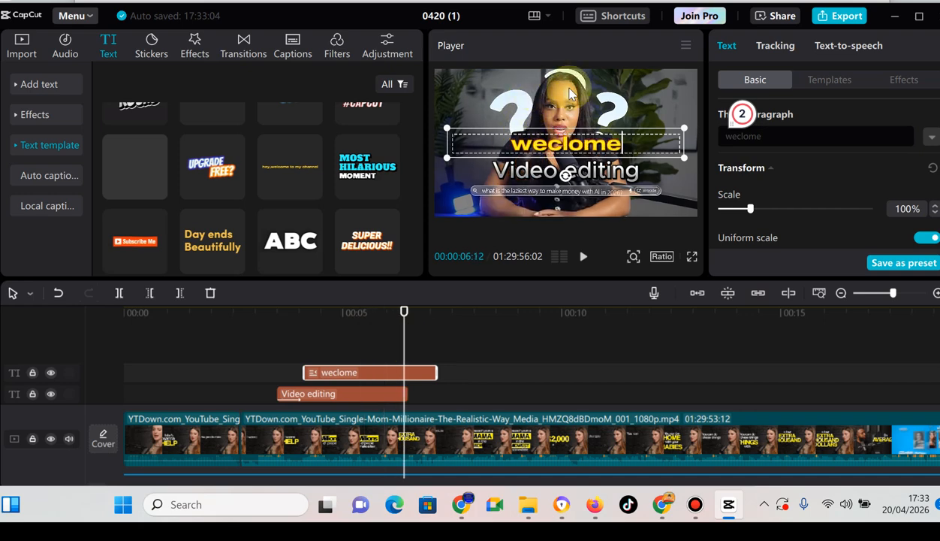
mouse_move(554, 151)
mouse_down()
mouse_move(599, 160)
mouse_move(567, 144)
mouse_up()
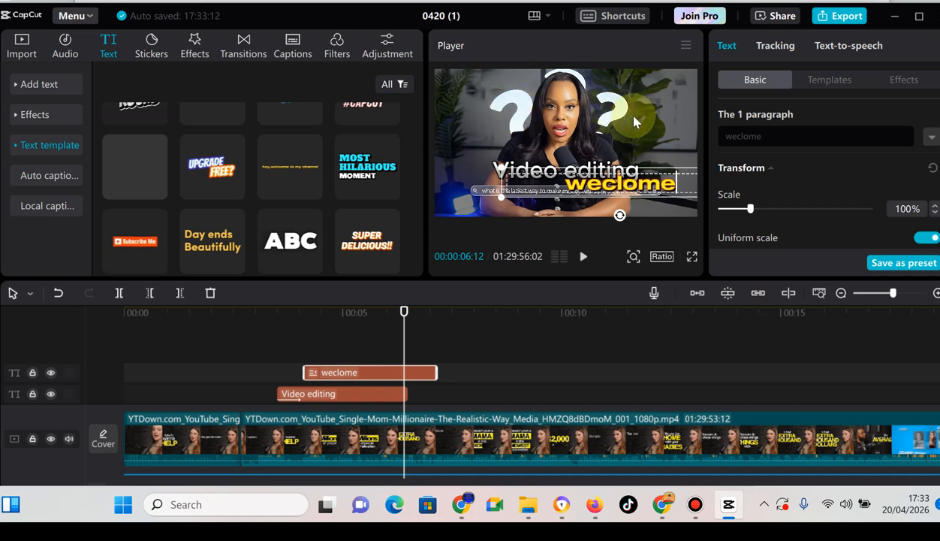
Step: Select the longer clip on the main video track, try automatic background removal on it and cancel the cutout
click(449, 454)
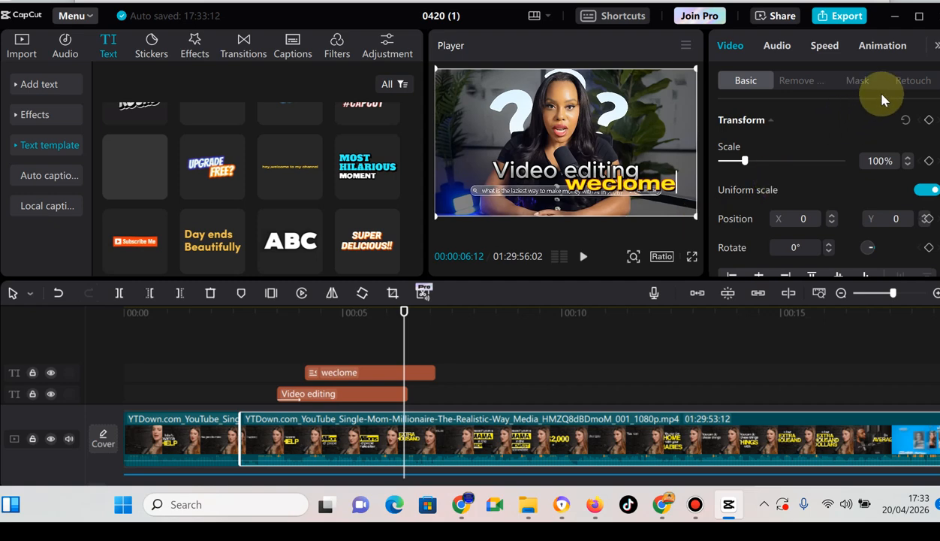
click(936, 45)
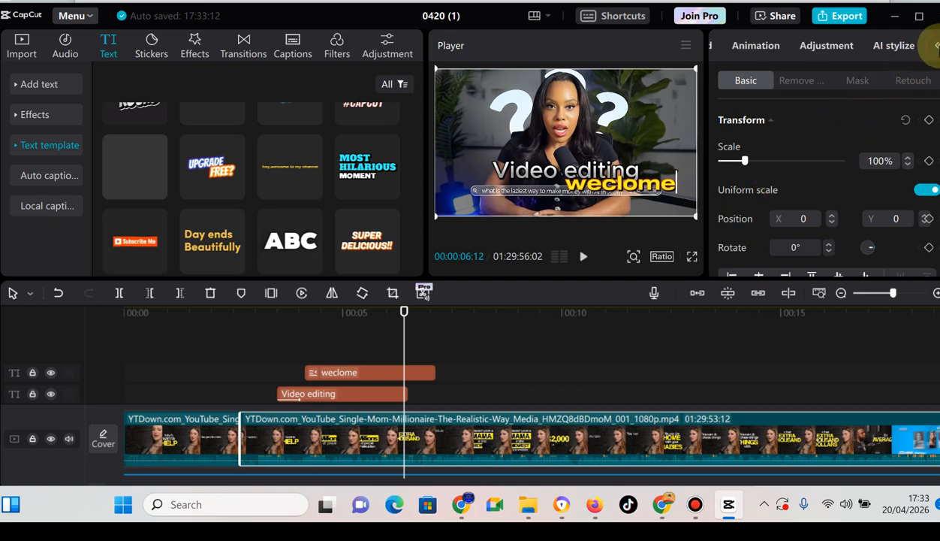
click(936, 46)
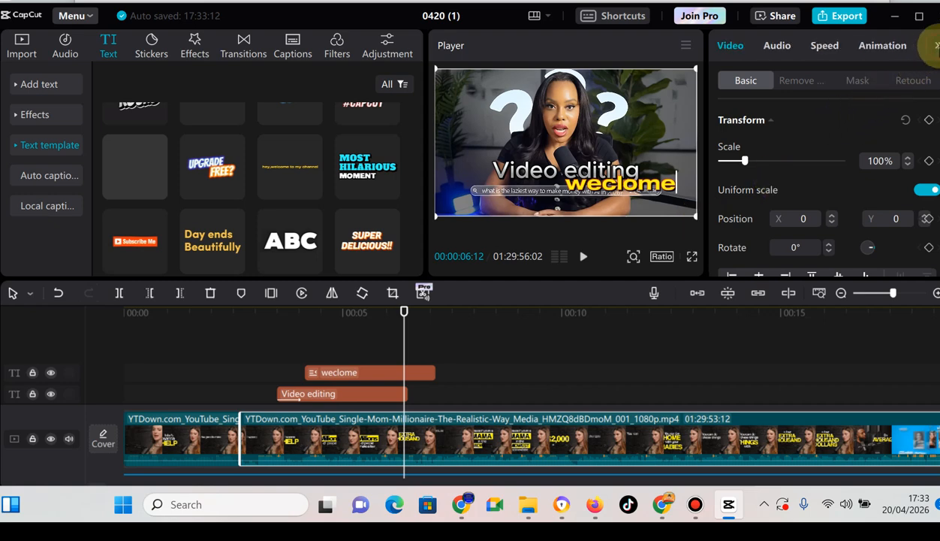
click(935, 46)
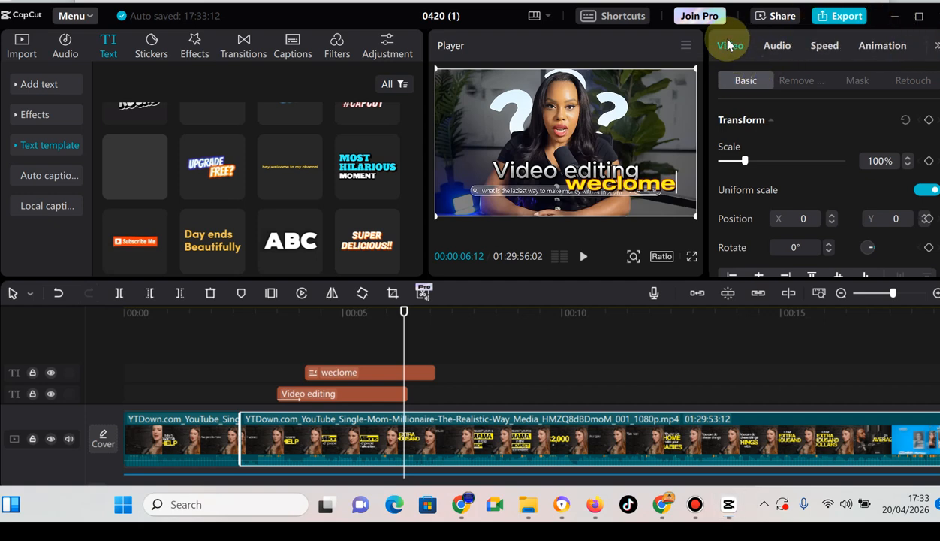
click(798, 81)
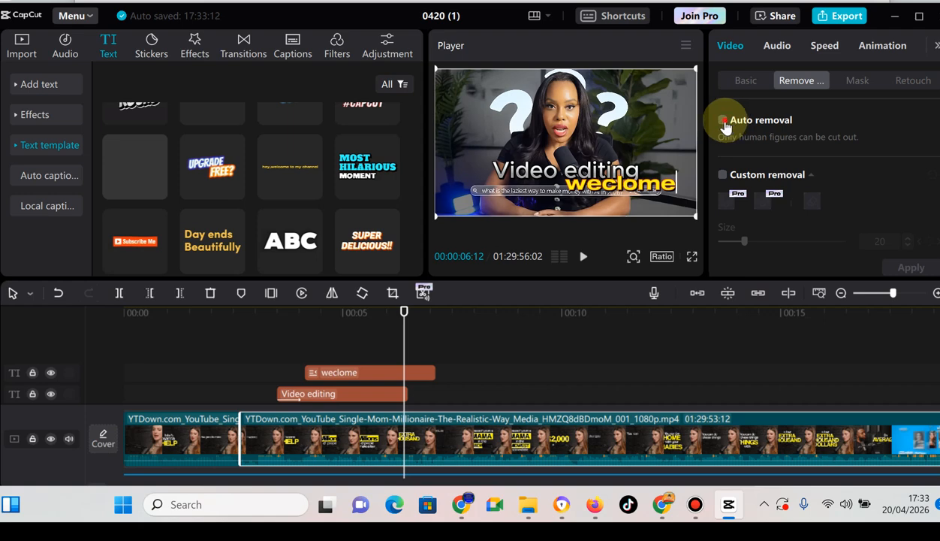
click(724, 121)
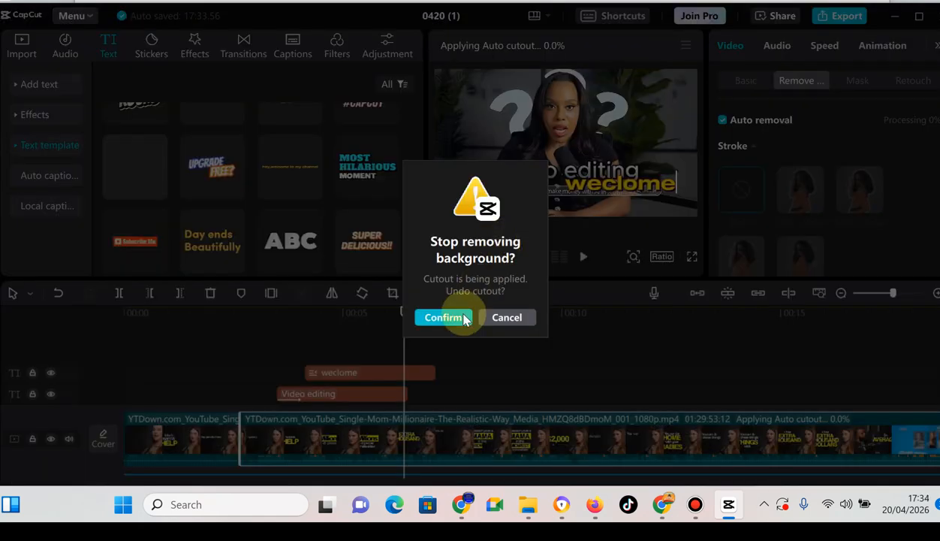
key(Return)
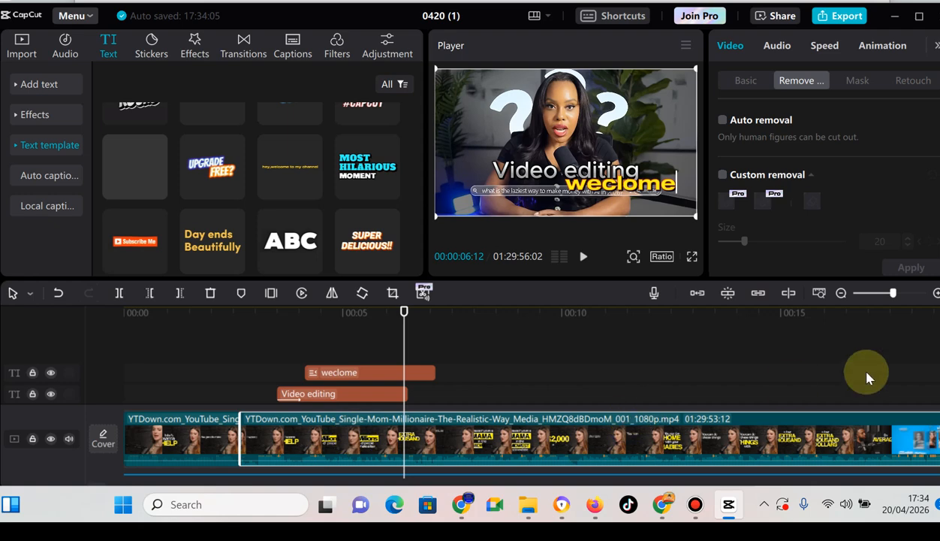
Step: Examine the mask, retouch and audio options of the selected main-track clip, including loudness normalization, voice enhancement and noise reduction
drag(939, 357, 938, 394)
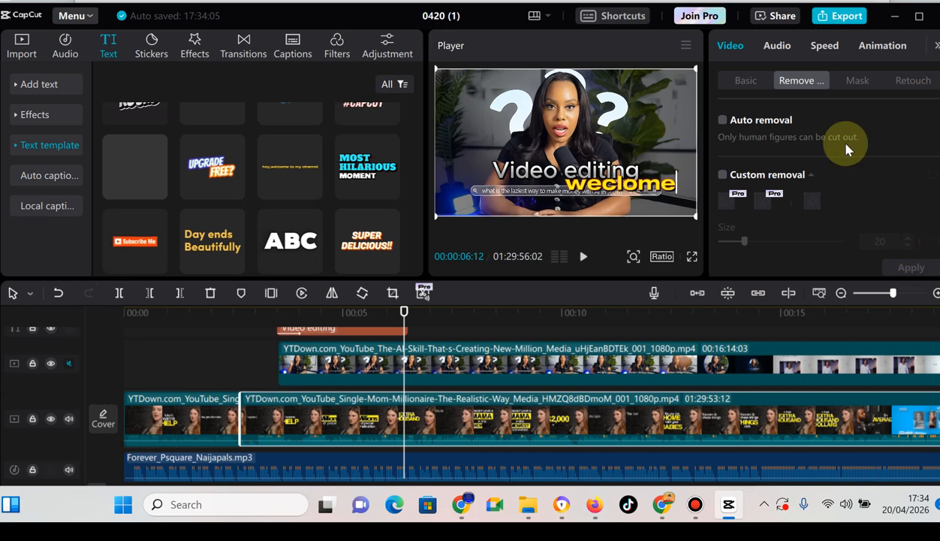
click(857, 79)
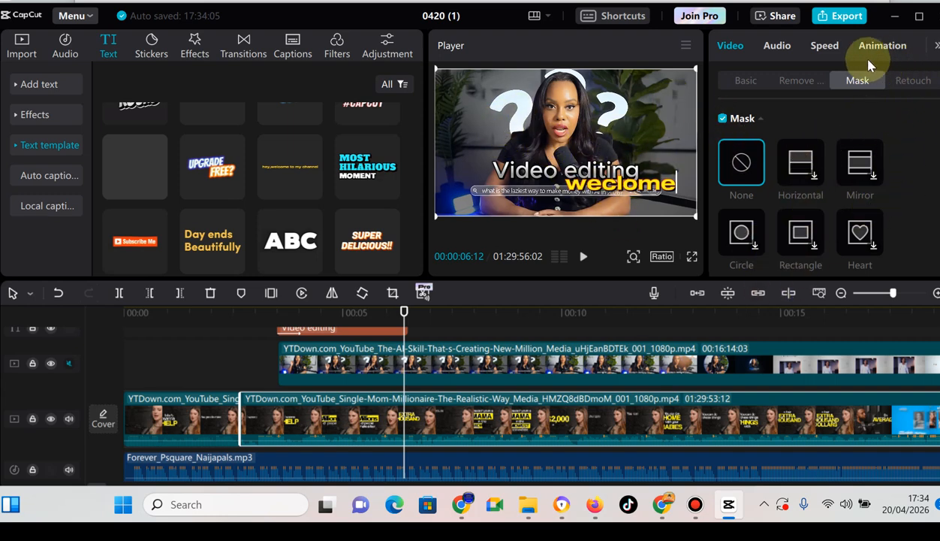
click(922, 88)
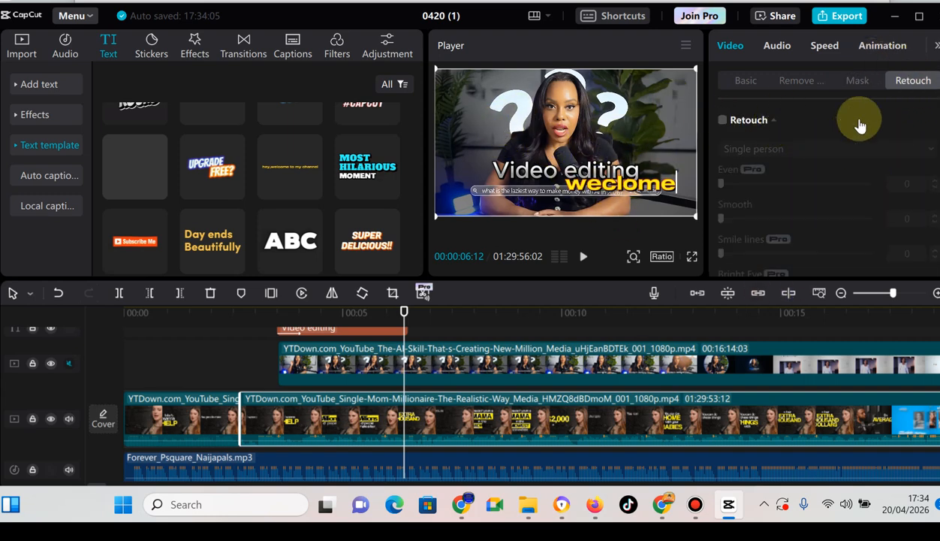
click(774, 47)
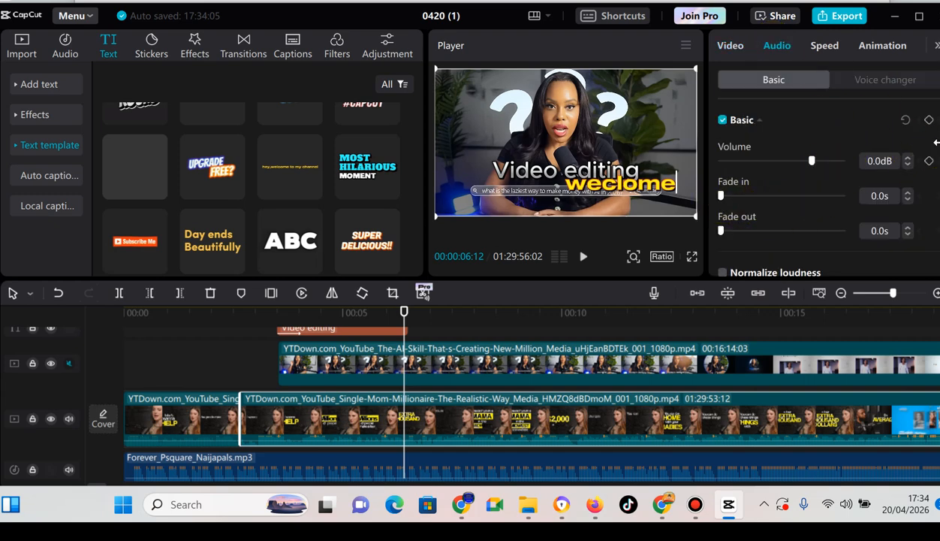
scroll(819, 165, down, 2)
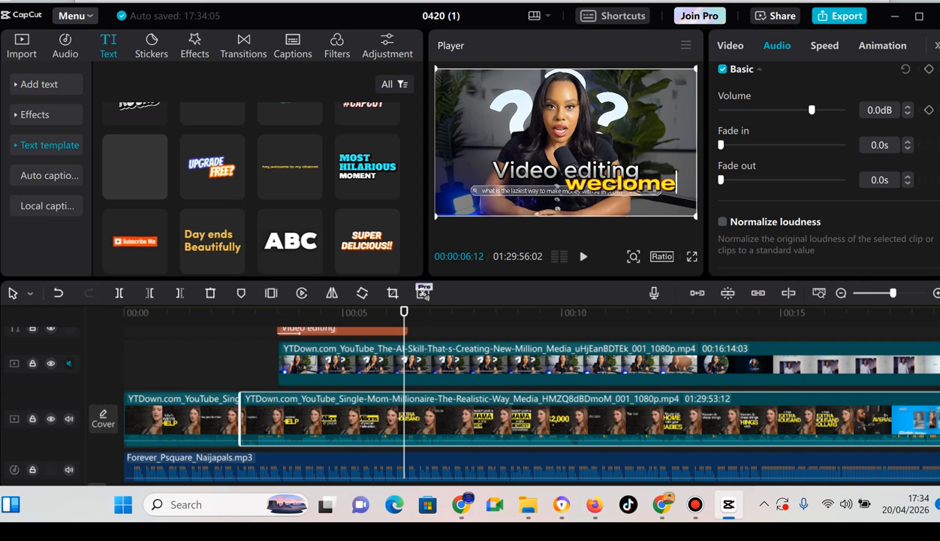
scroll(721, 203, down, 4)
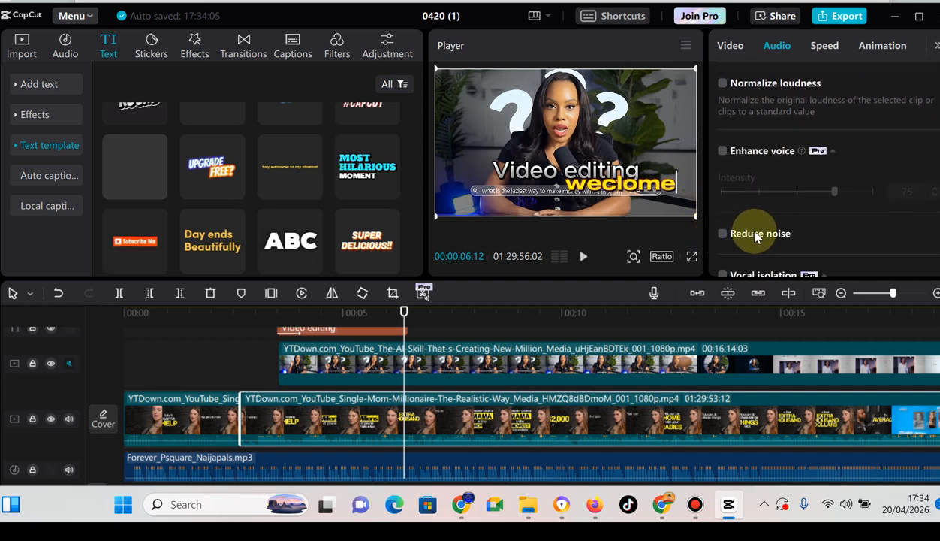
Step: Set the longer main-track clip's speed to 1.1x and look through the curve speed presets
click(826, 46)
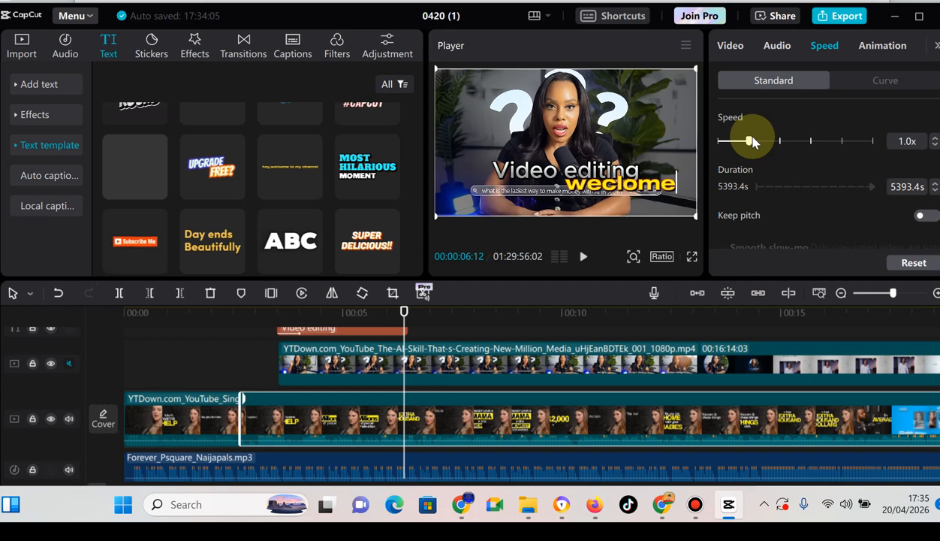
click(935, 137)
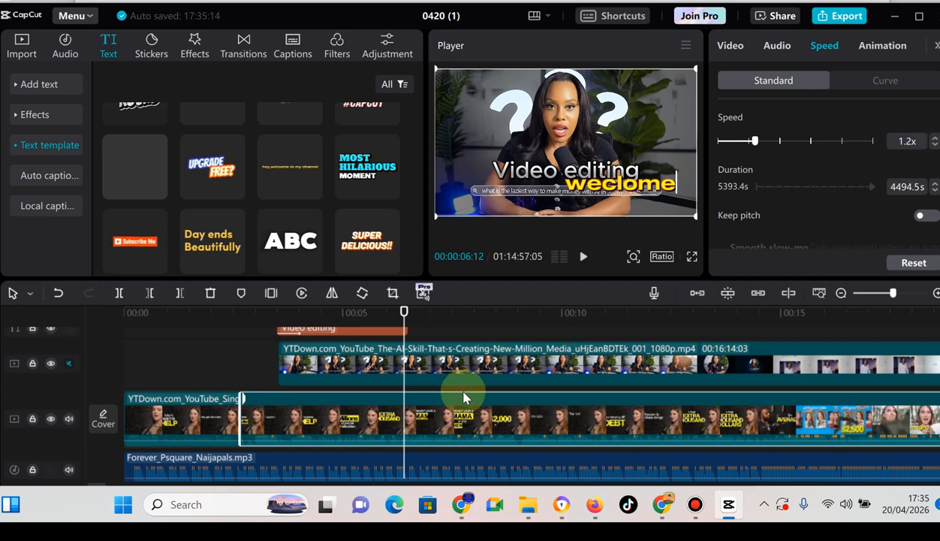
click(935, 144)
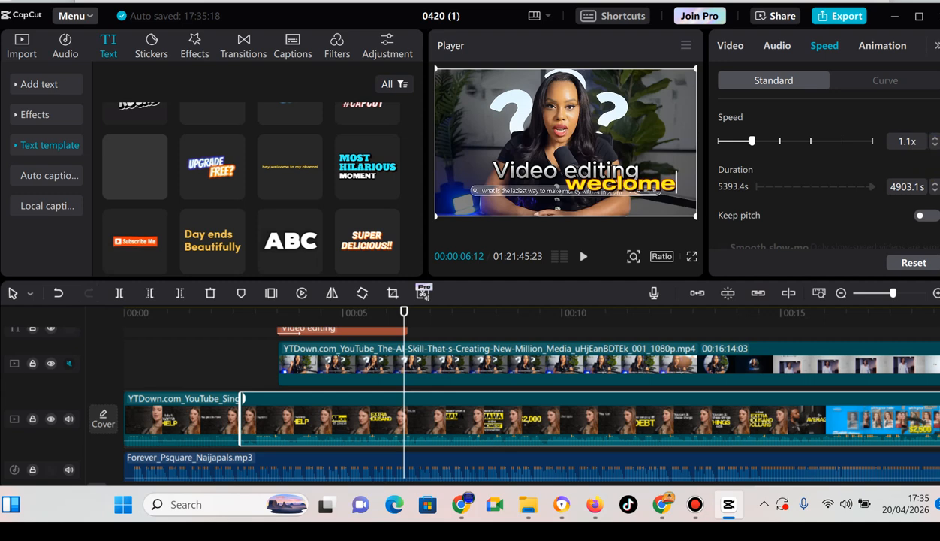
scroll(818, 173, down, 2)
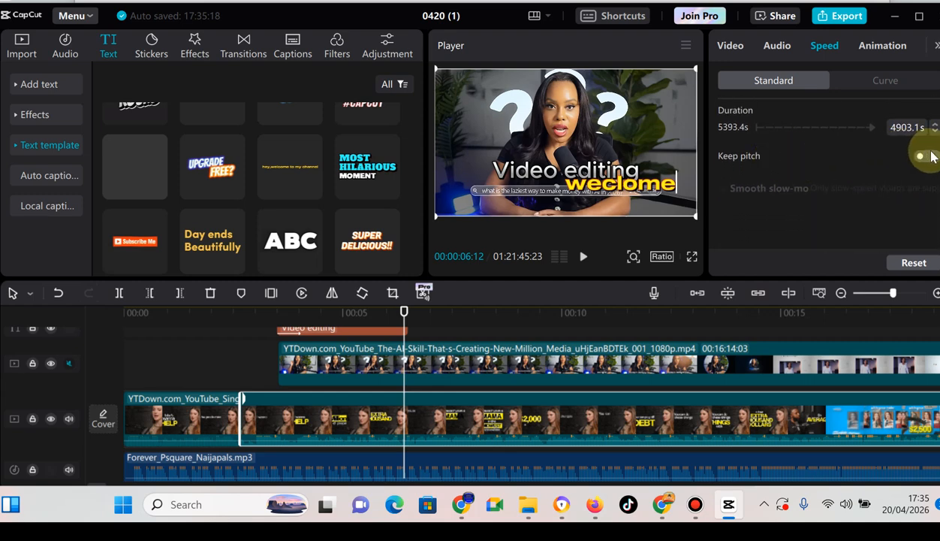
click(889, 81)
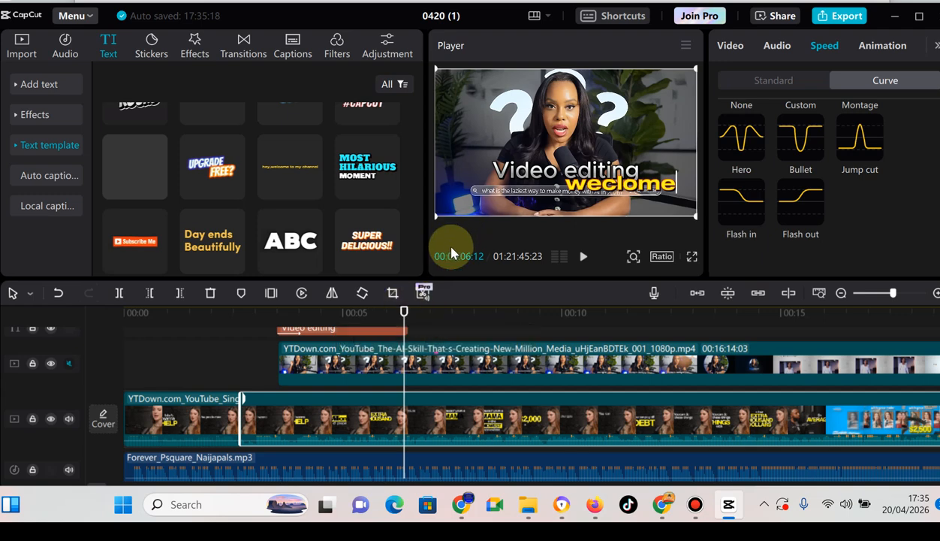
Step: Reduce the longer main-track clip's scale to 60% in its basic video settings
drag(407, 319, 495, 342)
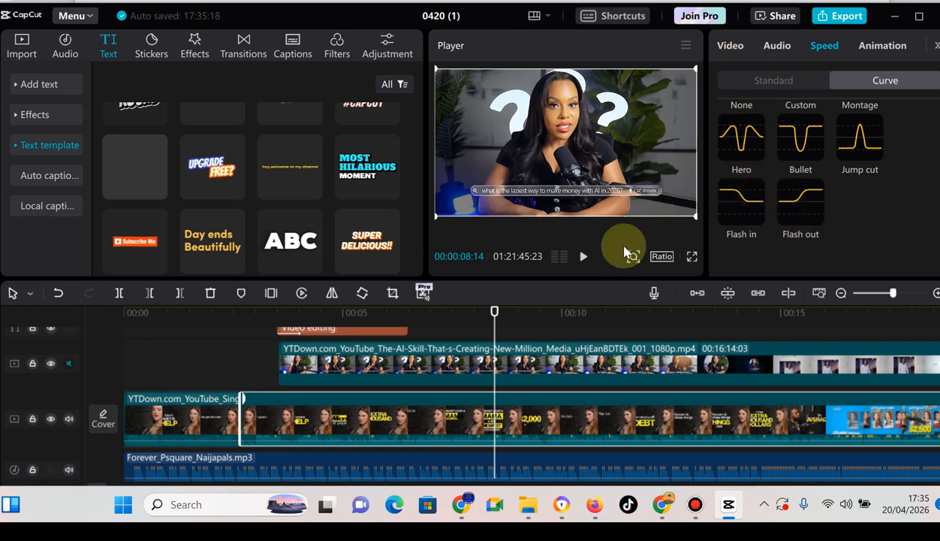
click(730, 46)
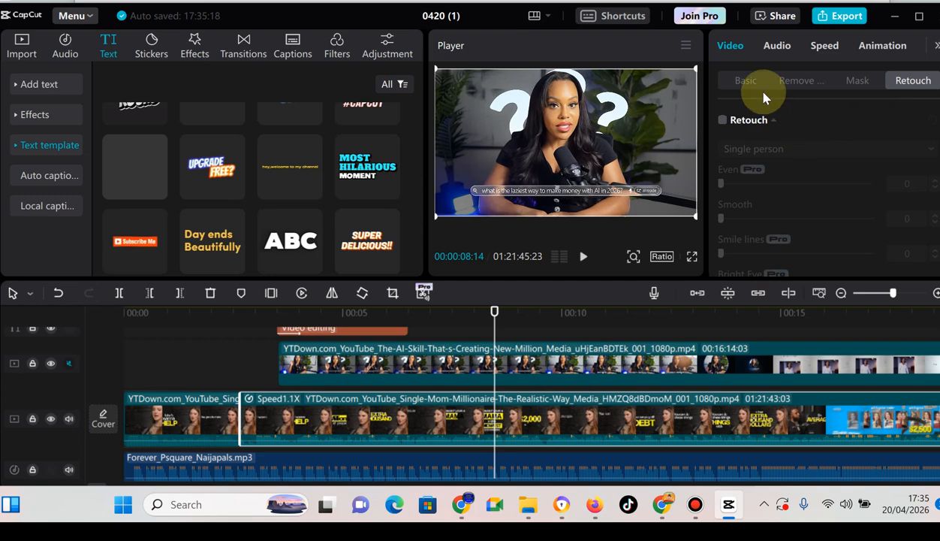
click(748, 82)
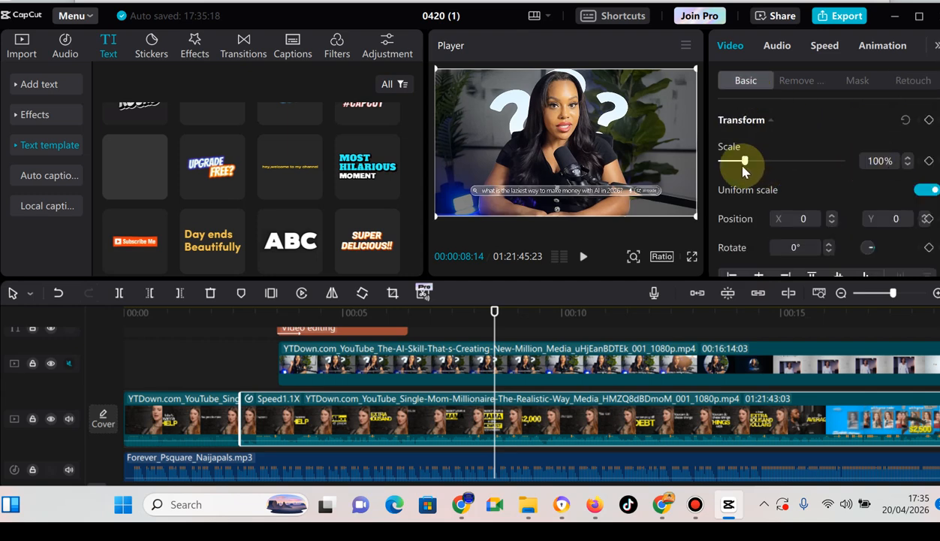
drag(742, 168, 744, 171)
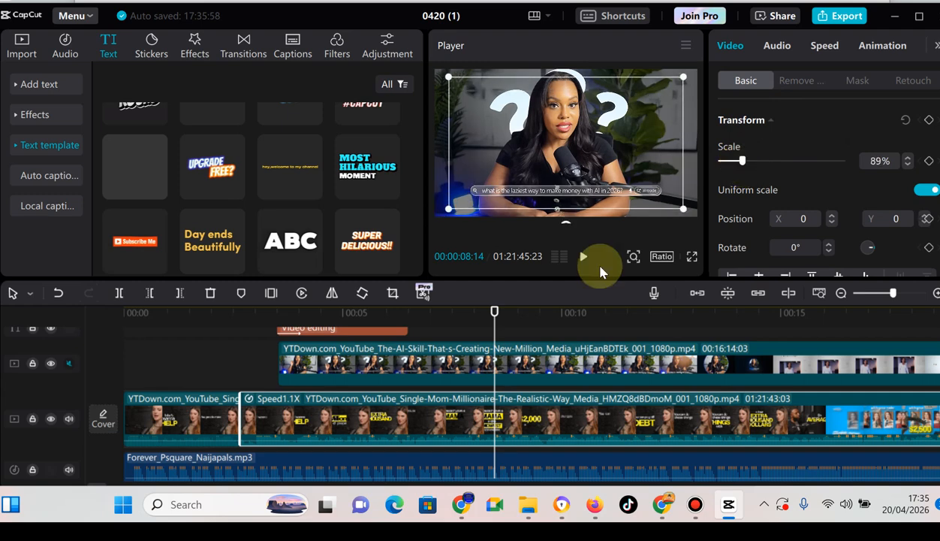
click(350, 312)
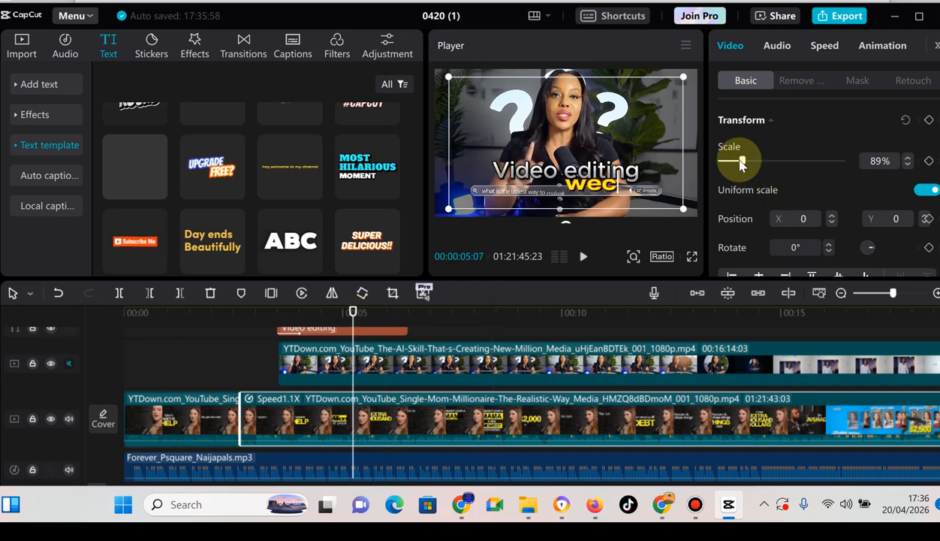
mouse_move(740, 163)
mouse_down()
mouse_move(752, 161)
mouse_move(694, 164)
mouse_move(725, 162)
mouse_move(741, 168)
mouse_move(734, 174)
mouse_up()
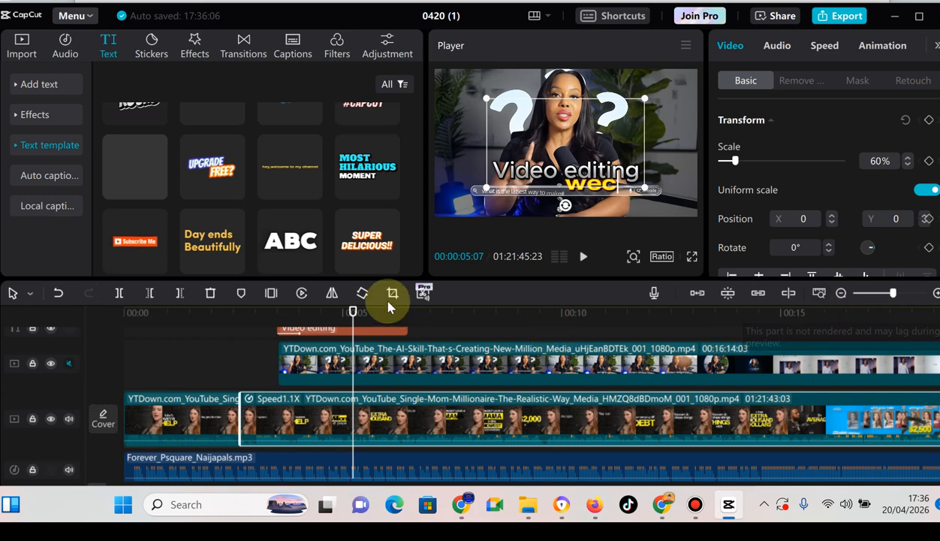
Step: Select the "Video editing" text, set its font size to 21 and reduce its scale to 67%
click(379, 334)
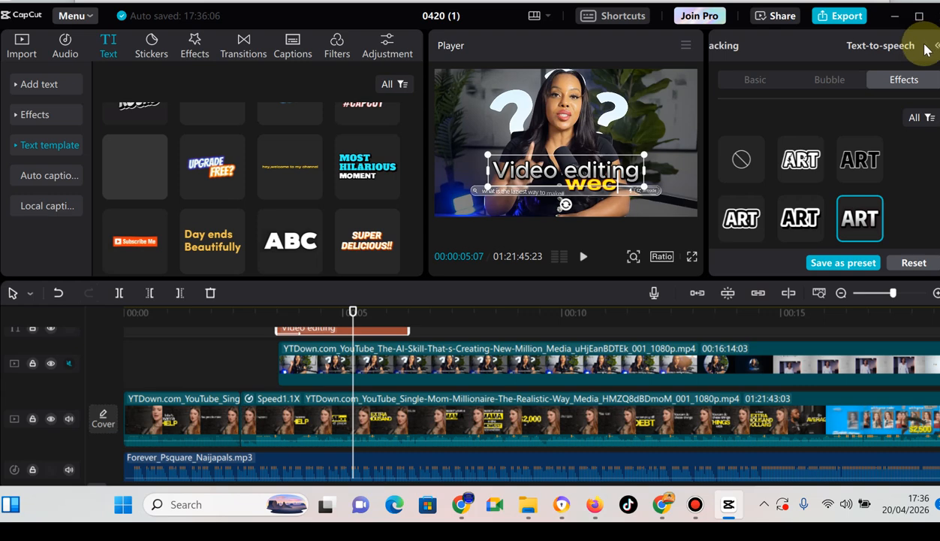
click(926, 49)
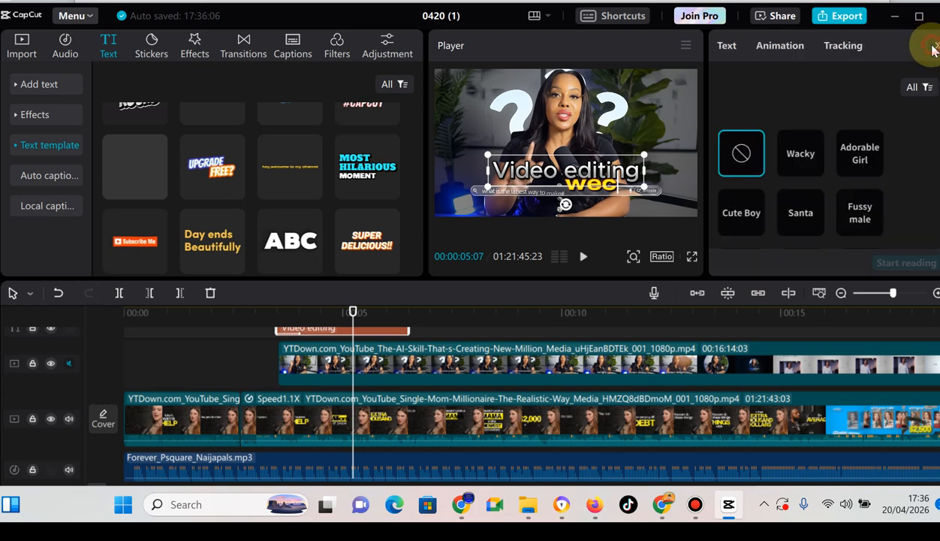
click(726, 46)
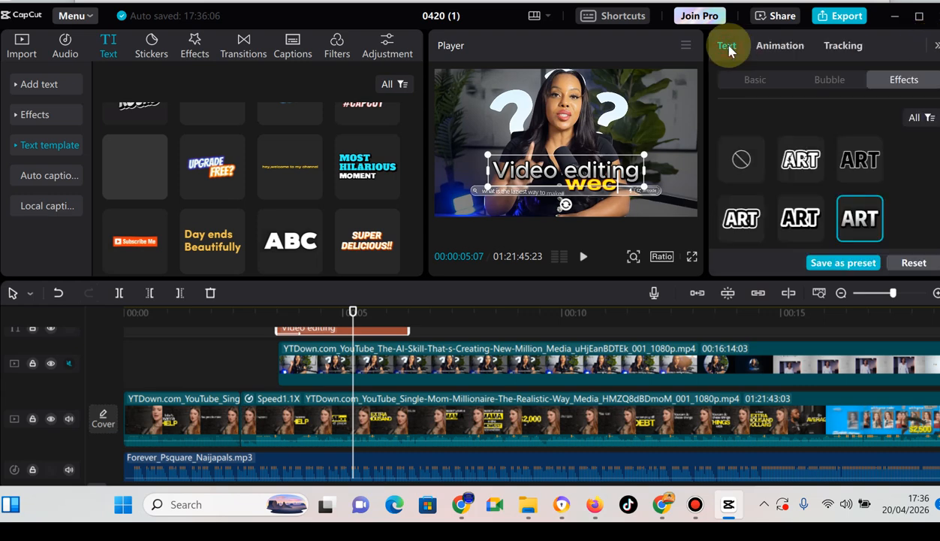
click(750, 87)
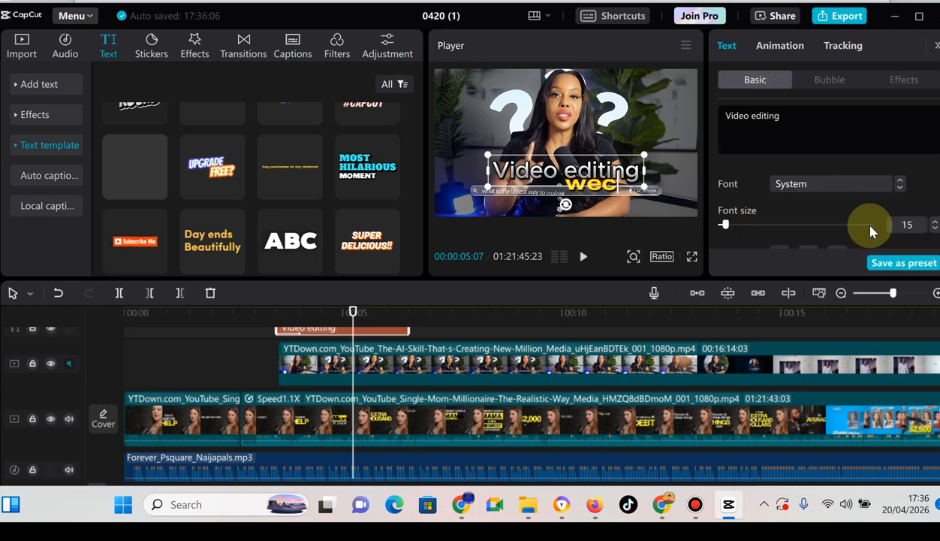
drag(729, 226, 728, 225)
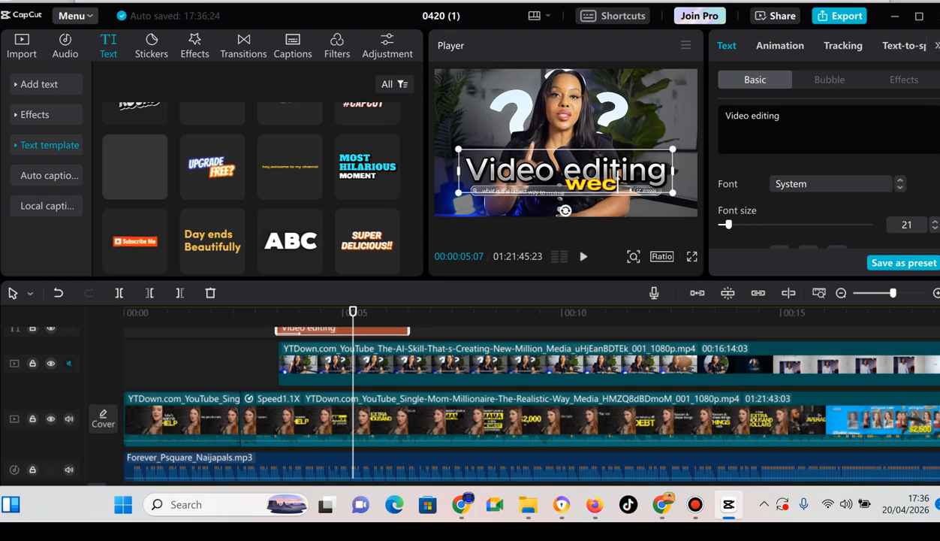
scroll(818, 180, down, 10)
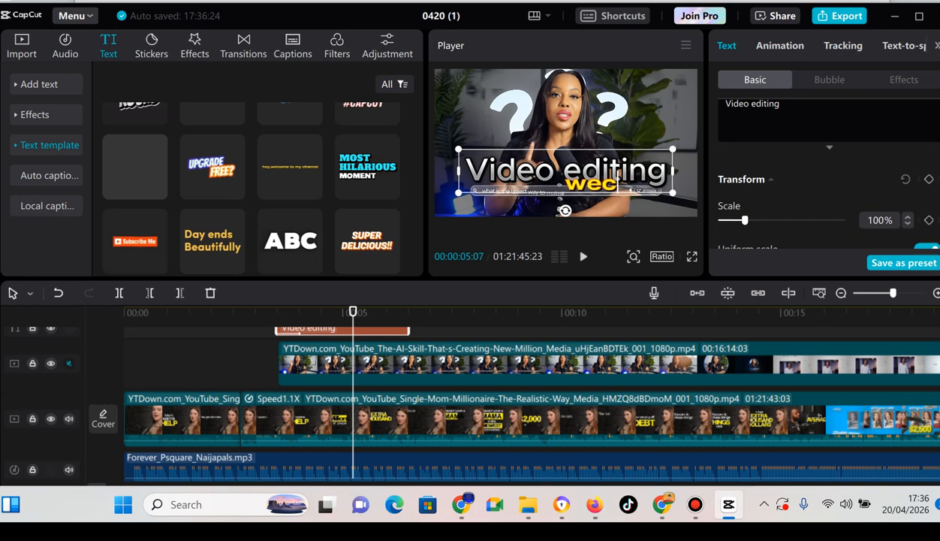
scroll(819, 180, down, 2)
mouse_move(749, 172)
mouse_down()
mouse_move(766, 167)
mouse_move(728, 167)
mouse_move(737, 169)
mouse_up()
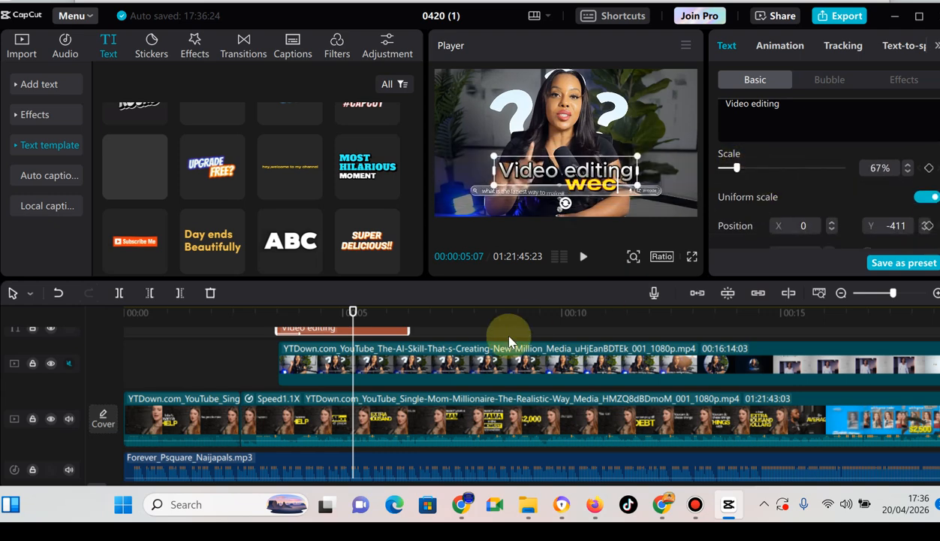
Step: Keyframe the overlay clip's scale at 89% at 00:00:05:07 and 146% at 00:00:05:17
click(471, 360)
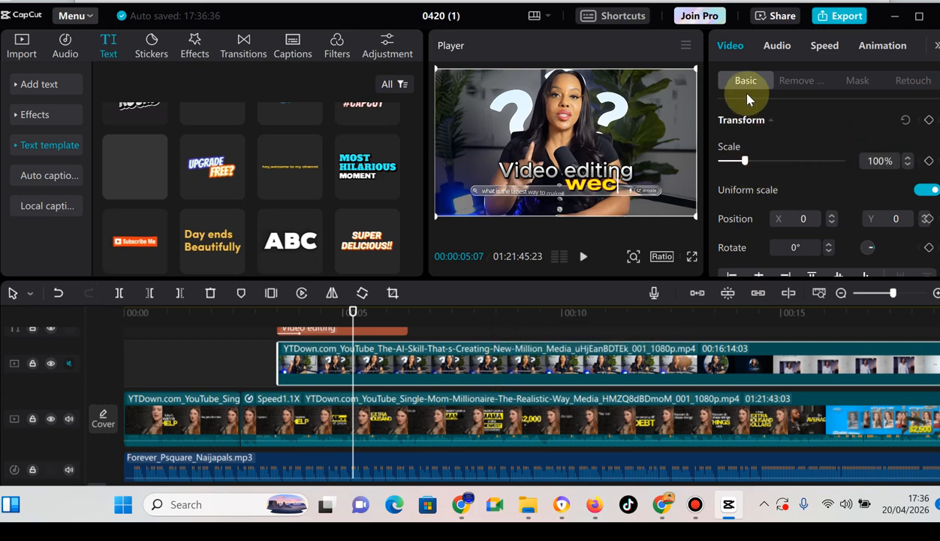
mouse_move(746, 159)
mouse_down()
mouse_move(725, 153)
mouse_move(742, 160)
mouse_up()
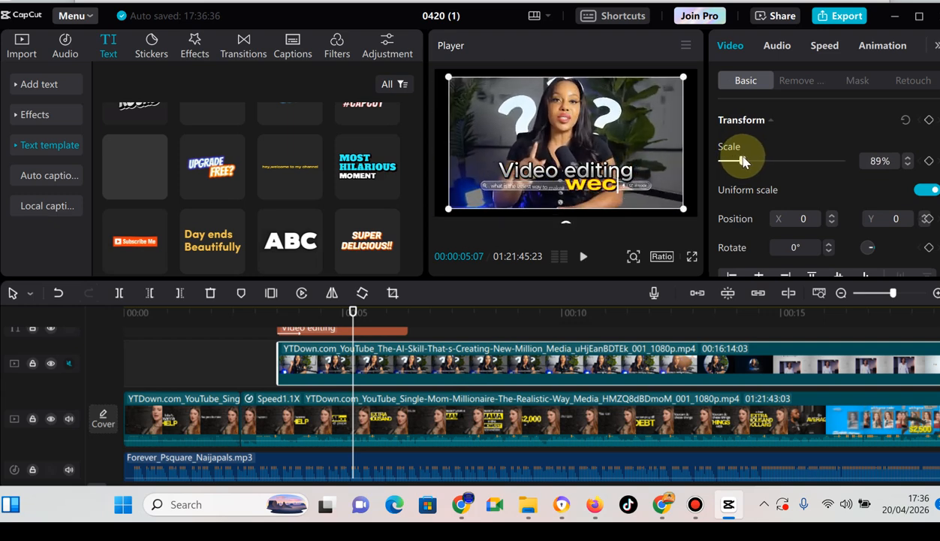
click(929, 162)
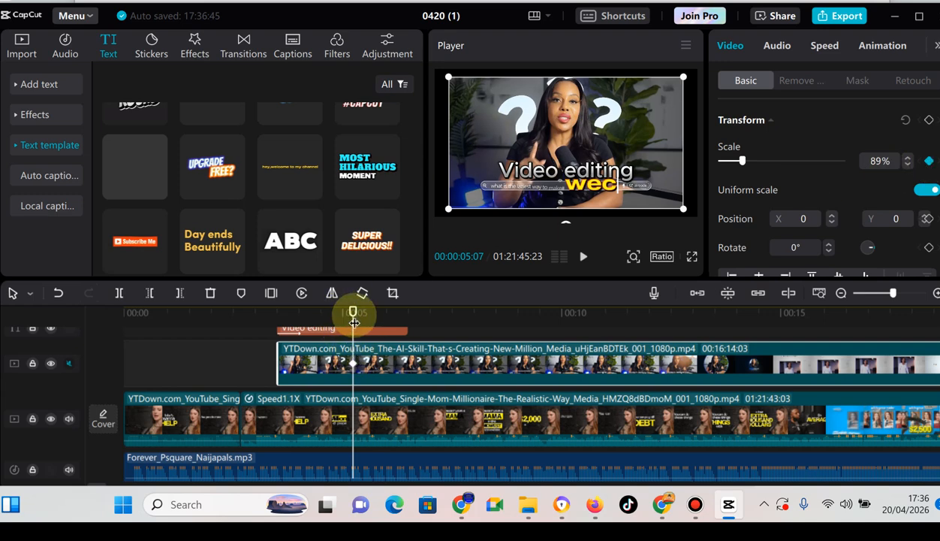
drag(353, 308, 367, 311)
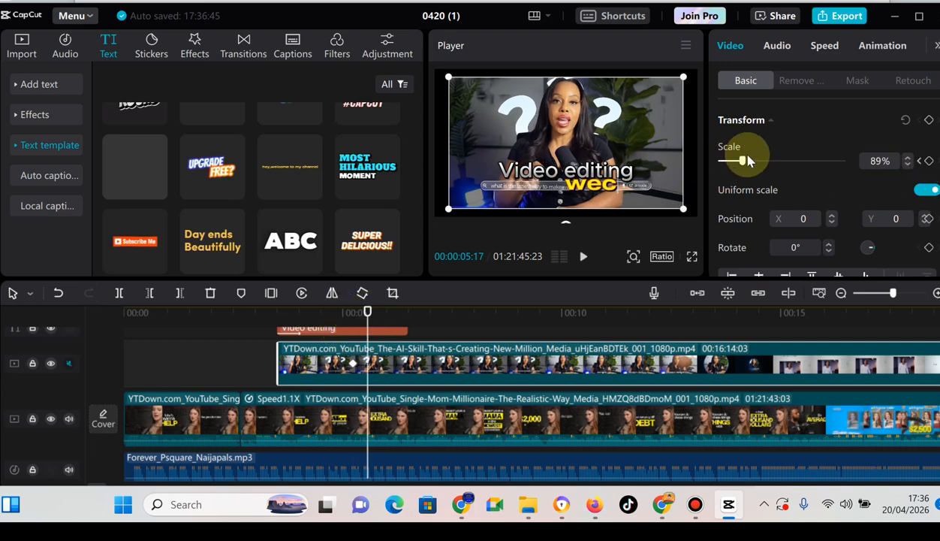
drag(742, 161, 760, 164)
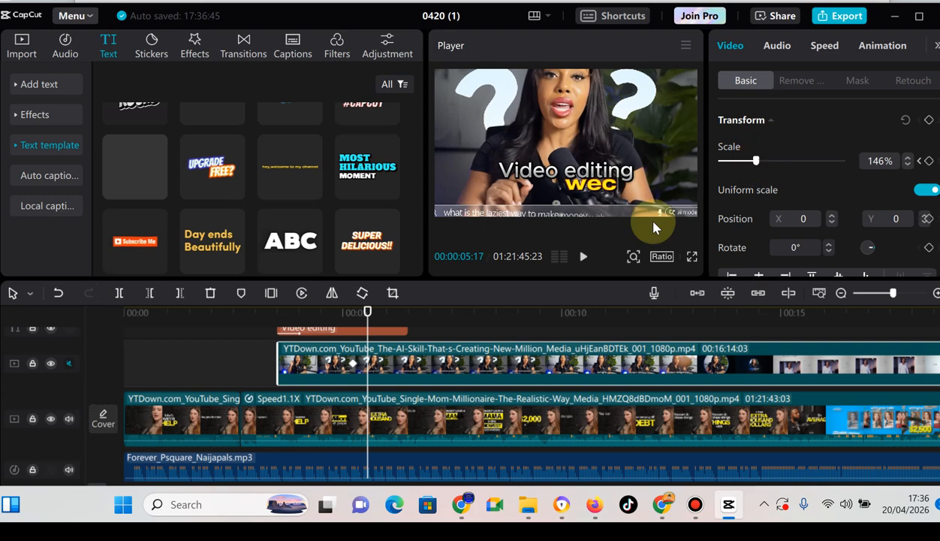
Step: Add overlay scale keyframes of 104% at 00:00:06:00, 127% at 00:00:06:09 and 100% at 00:00:06:23
drag(369, 314, 386, 312)
drag(753, 165, 742, 172)
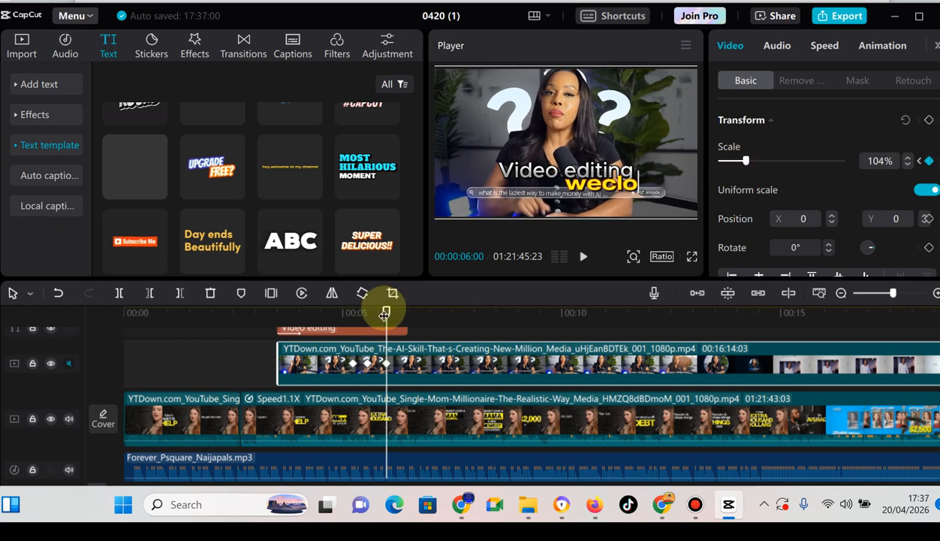
drag(387, 311, 400, 311)
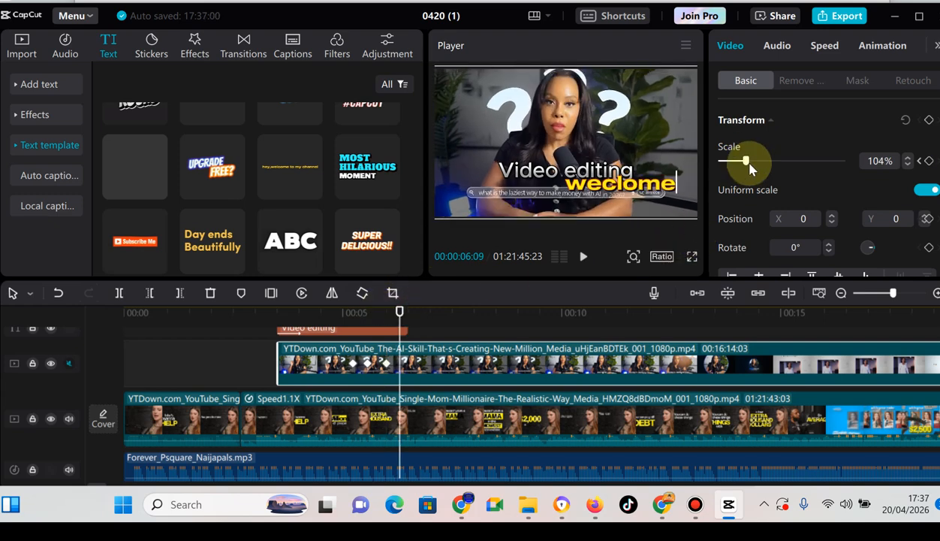
drag(747, 161, 754, 168)
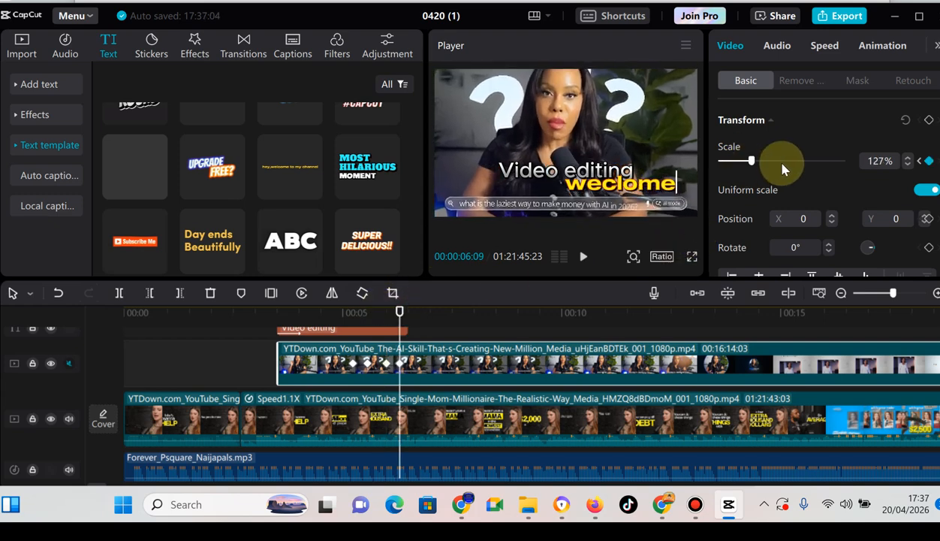
drag(399, 311, 419, 318)
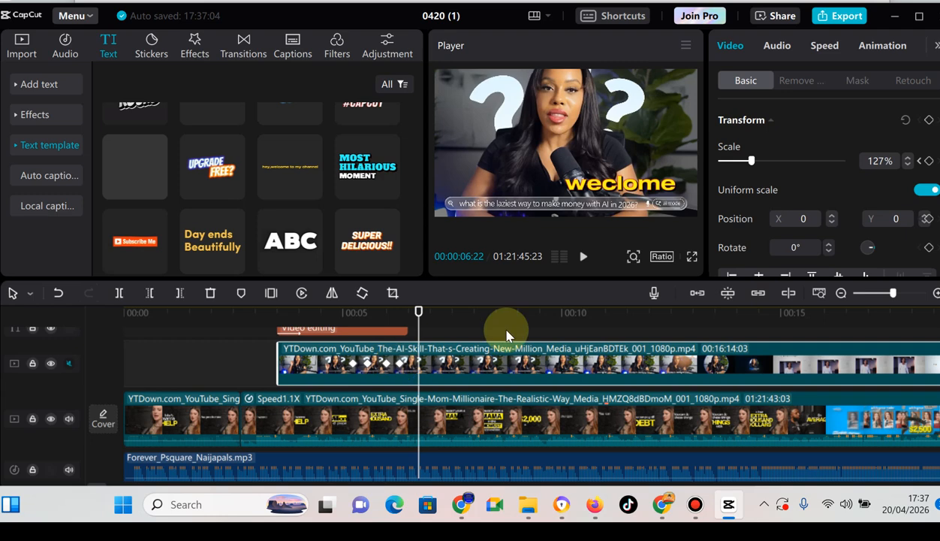
drag(755, 167, 744, 162)
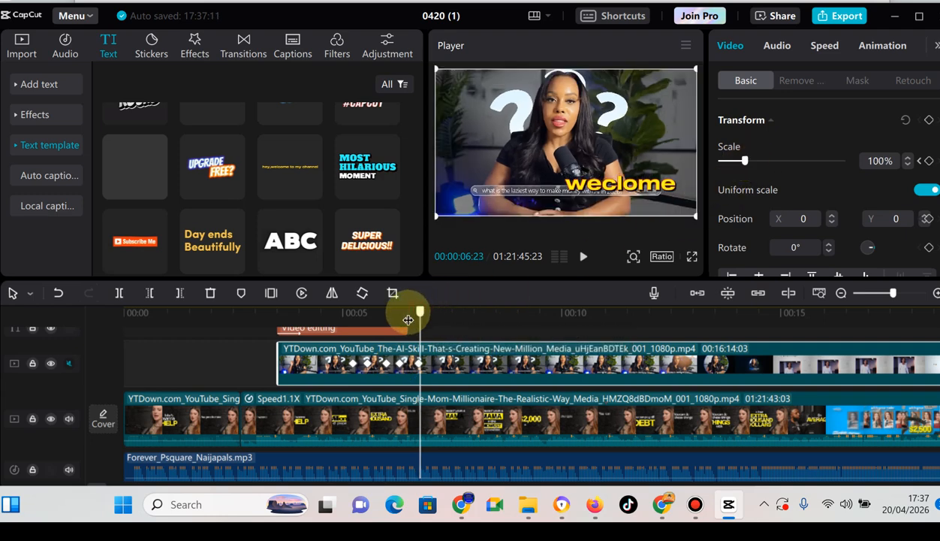
Step: Scrub back over the overlay's zoom keyframes and examine its further basic options, such as noise reduction, relight and auto reframe
mouse_move(408, 320)
mouse_down()
mouse_move(357, 315)
mouse_move(365, 316)
mouse_move(311, 330)
mouse_move(397, 320)
mouse_up()
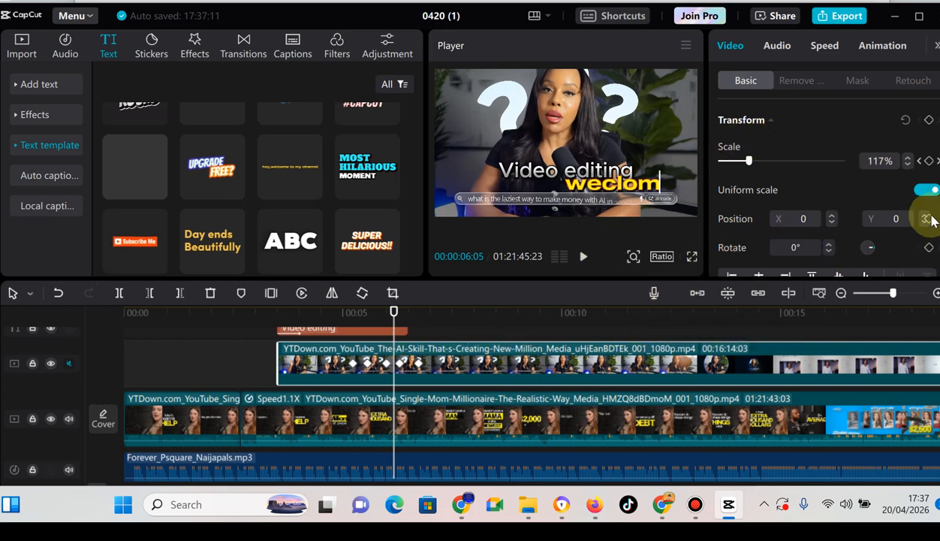
scroll(819, 188, down, 5)
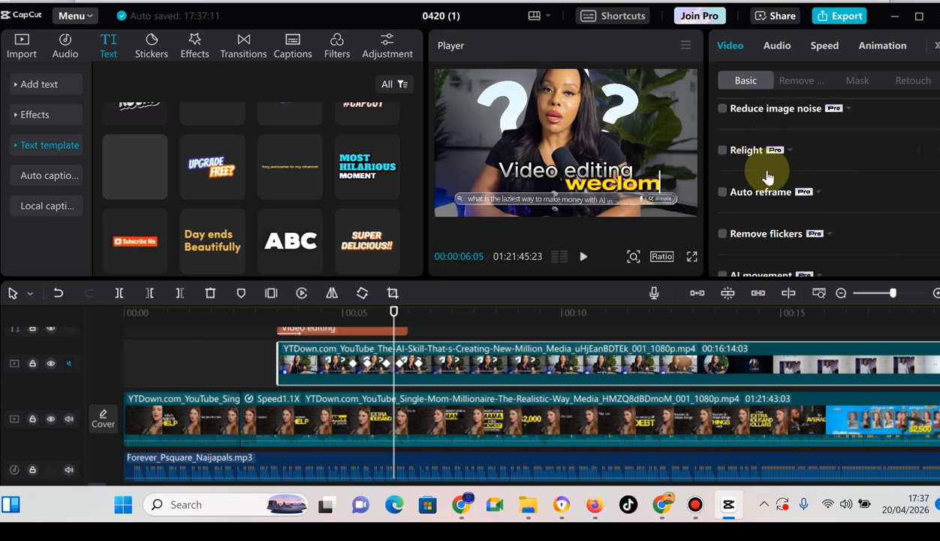
scroll(901, 158, up, 5)
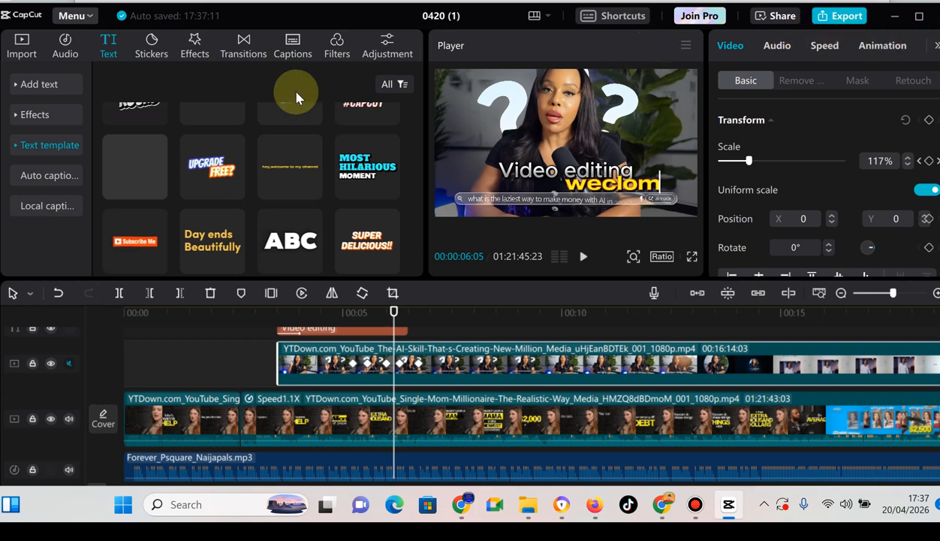
Step: Try a color temperature of -25 on the overlay clip and return it to 0
click(936, 45)
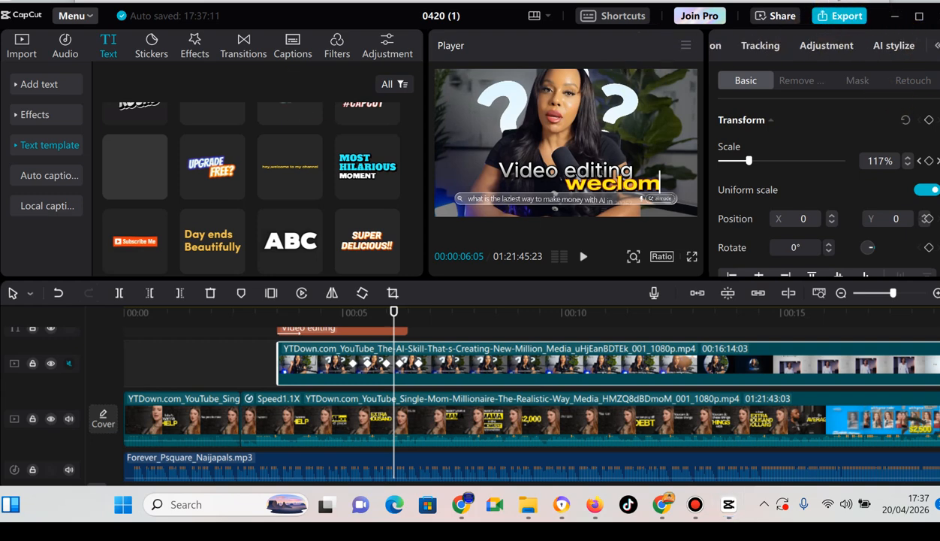
click(836, 47)
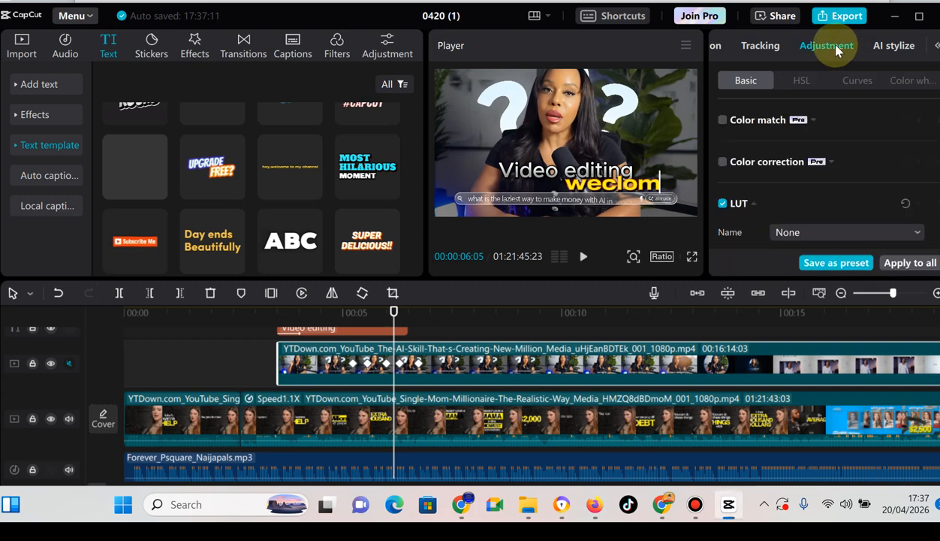
scroll(818, 173, down, 8)
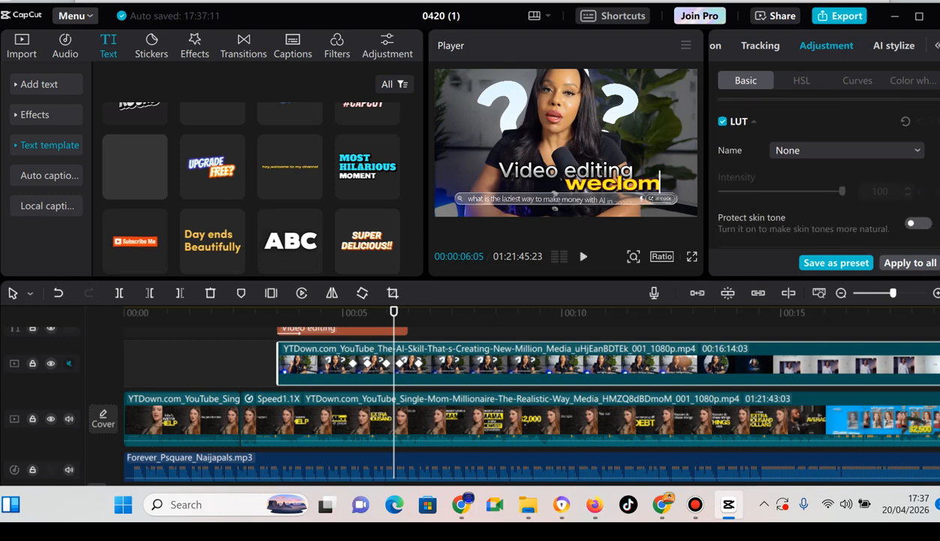
scroll(818, 173, up, 2)
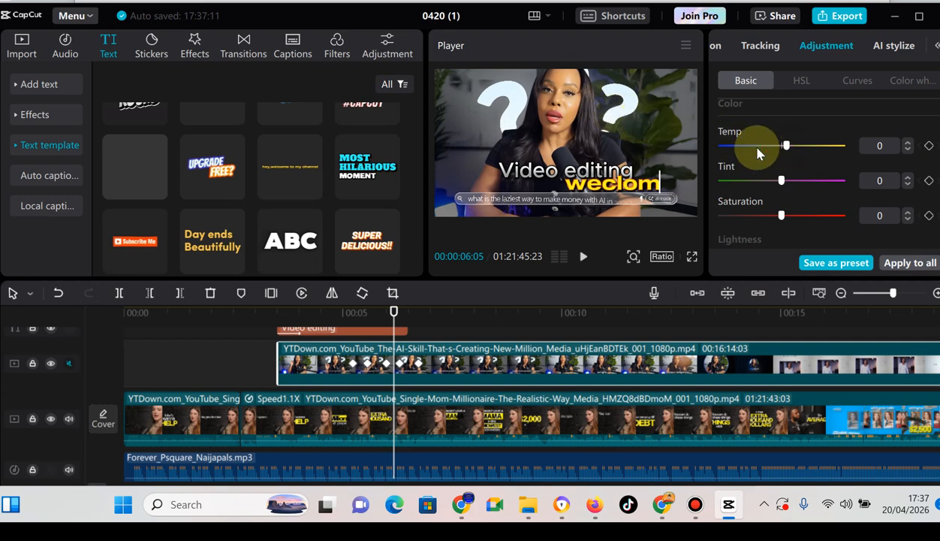
drag(760, 147, 748, 153)
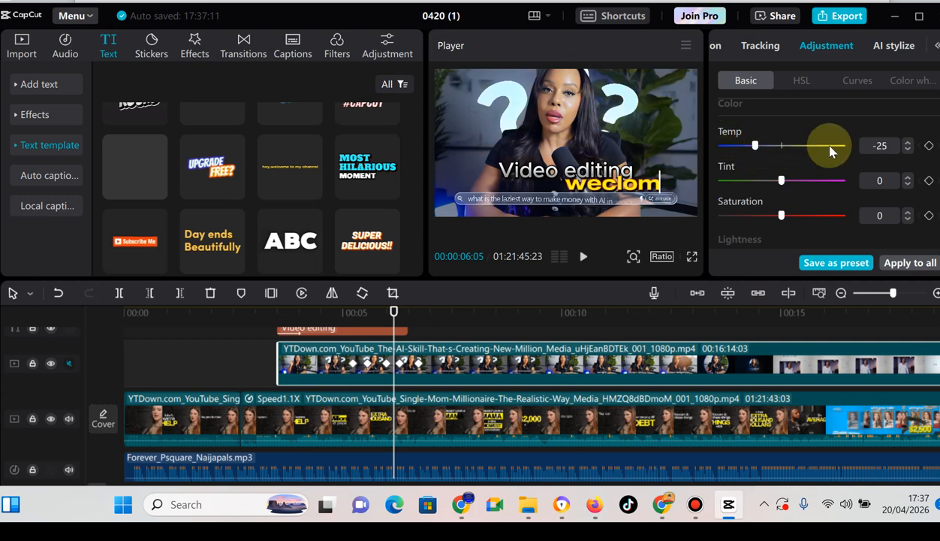
drag(831, 147, 781, 148)
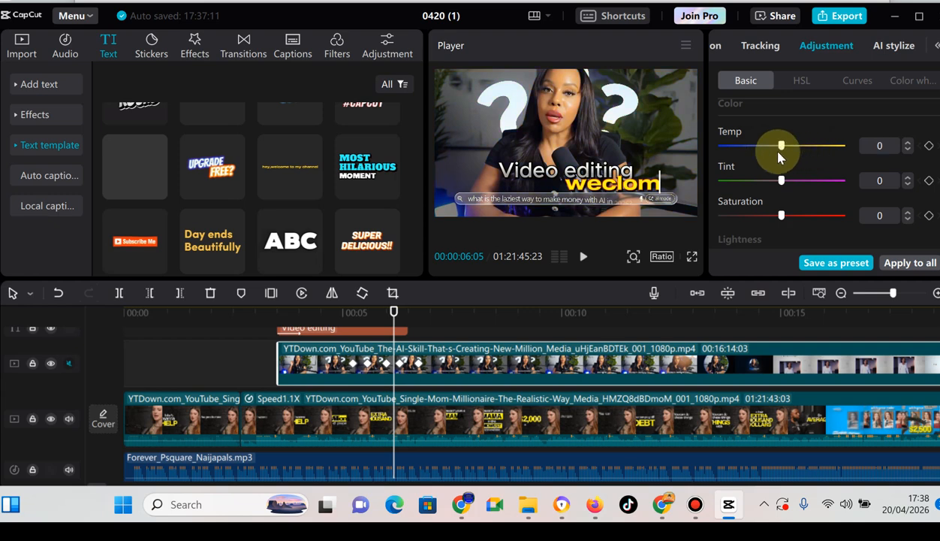
mouse_move(787, 214)
mouse_down()
mouse_move(824, 225)
mouse_move(779, 216)
mouse_move(709, 221)
mouse_move(787, 235)
mouse_move(782, 221)
mouse_up()
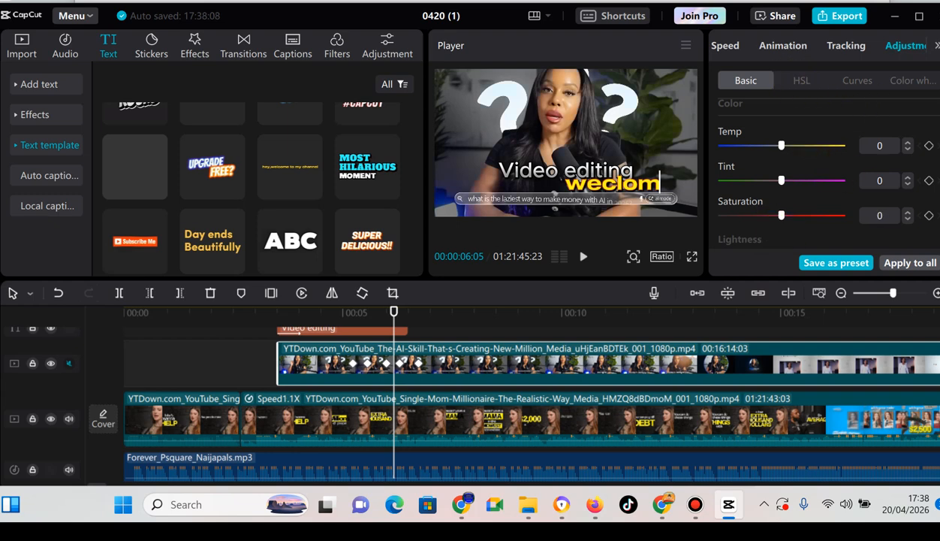
Step: Set the overlay clip's exposure to 20 and its contrast to 20
scroll(819, 173, down, 4)
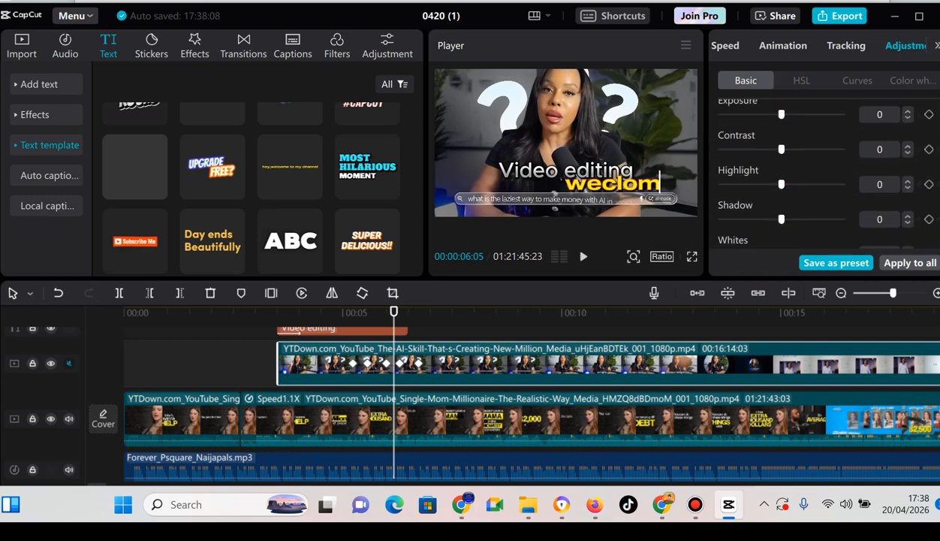
drag(781, 114, 801, 149)
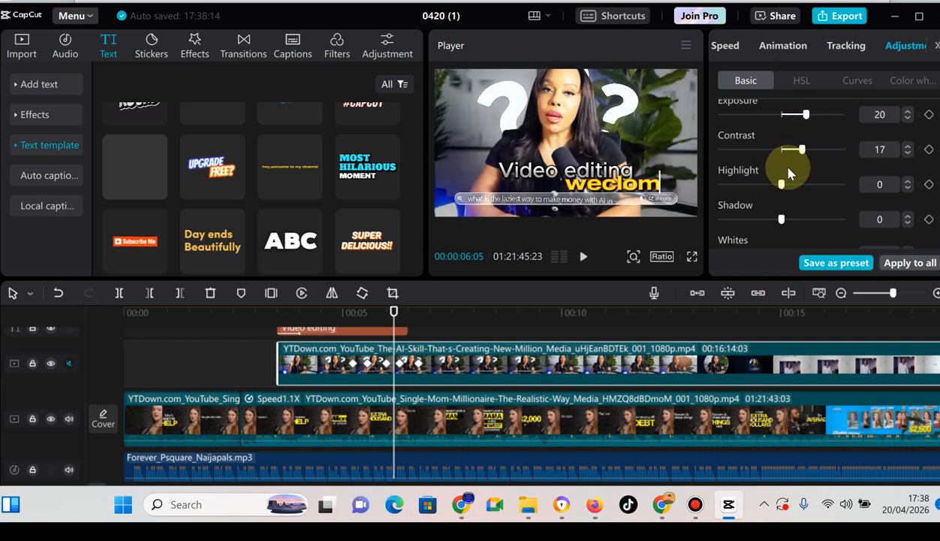
scroll(786, 179, up, 1)
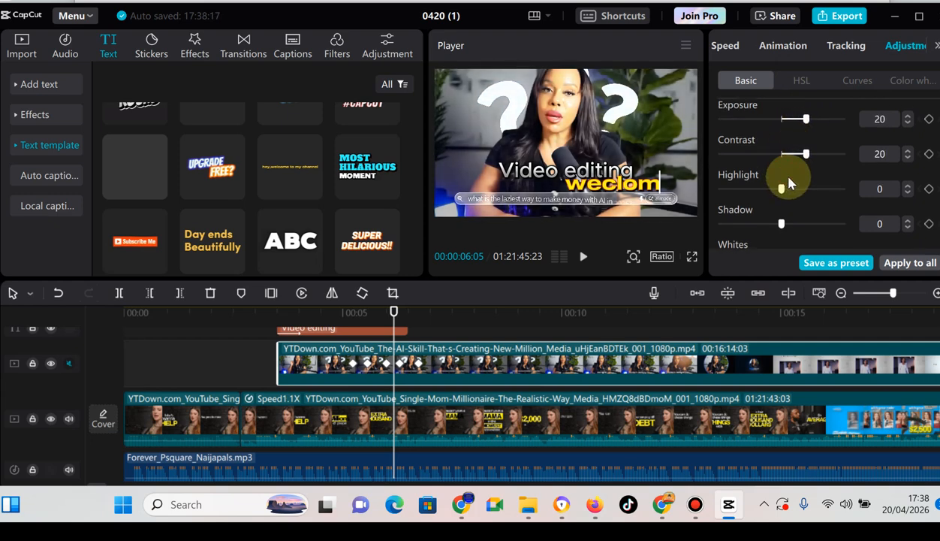
Step: Raise the overlay clip's HSL tint and saturation for blue and its HSL saturation for red
click(800, 81)
click(871, 150)
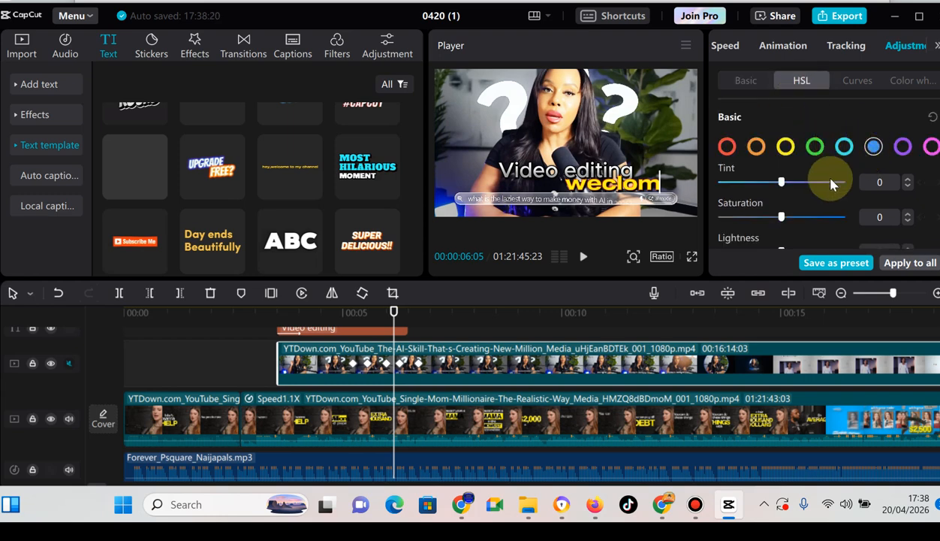
drag(781, 182, 816, 181)
drag(783, 216, 842, 216)
click(726, 147)
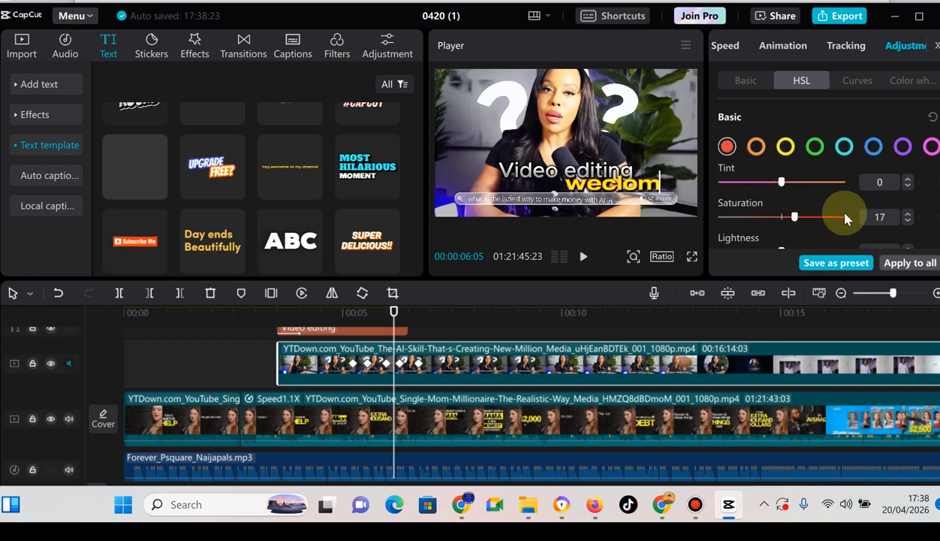
Step: Sample a color from the picture for the luma curve, add a point near its dark end and lower it slightly
click(858, 80)
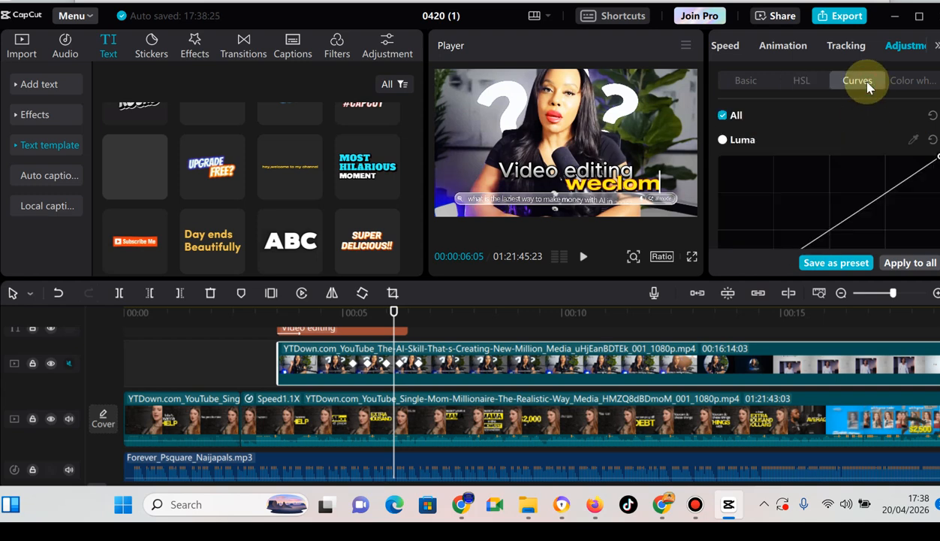
click(910, 142)
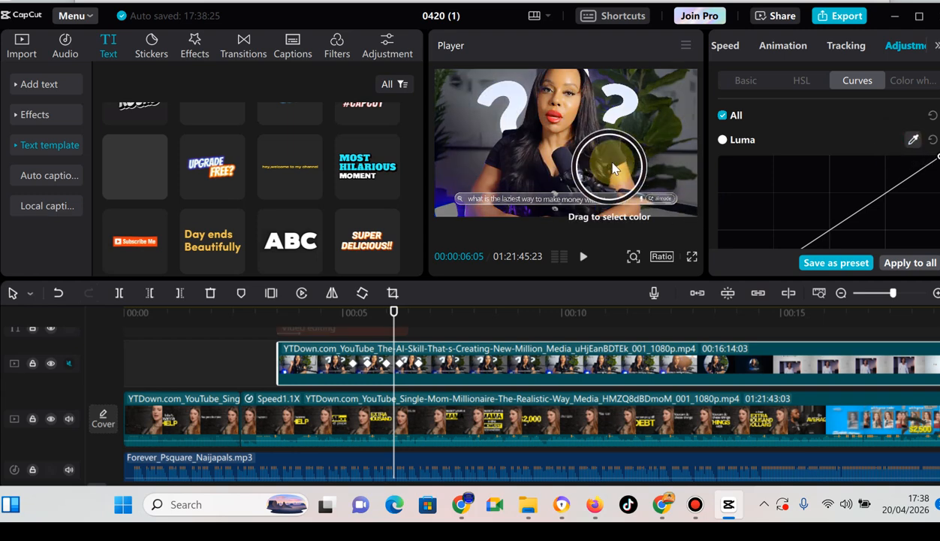
click(614, 157)
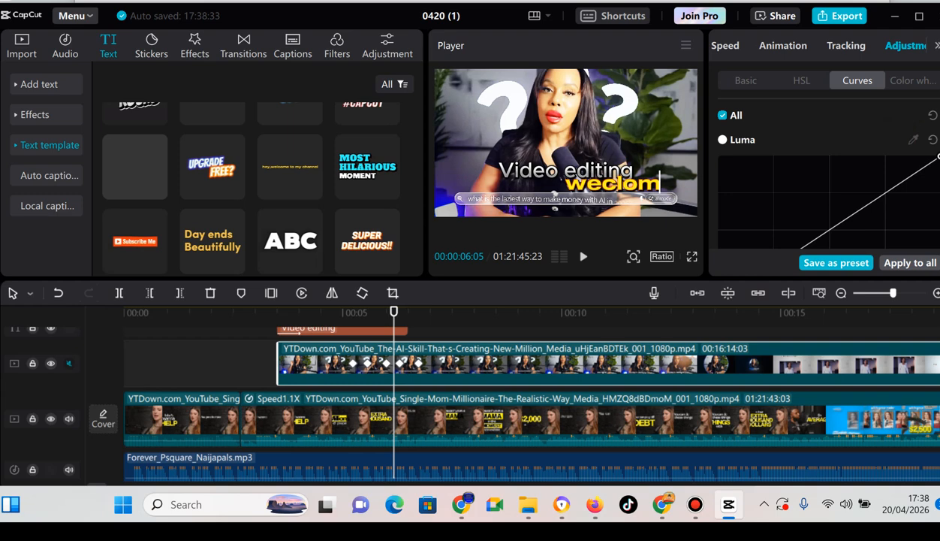
scroll(826, 180, down, 2)
click(743, 153)
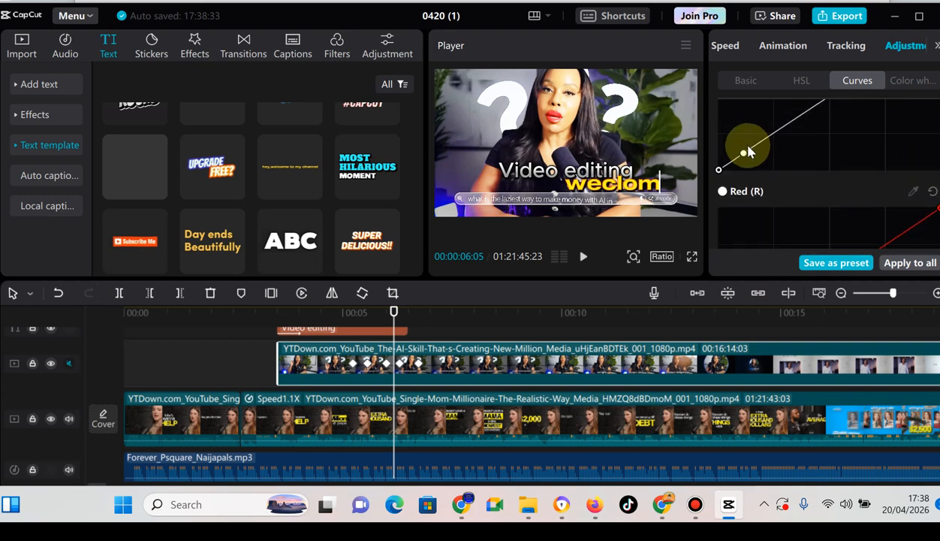
mouse_move(741, 150)
mouse_down()
mouse_move(739, 164)
mouse_move(757, 168)
mouse_move(724, 143)
mouse_move(740, 158)
mouse_up()
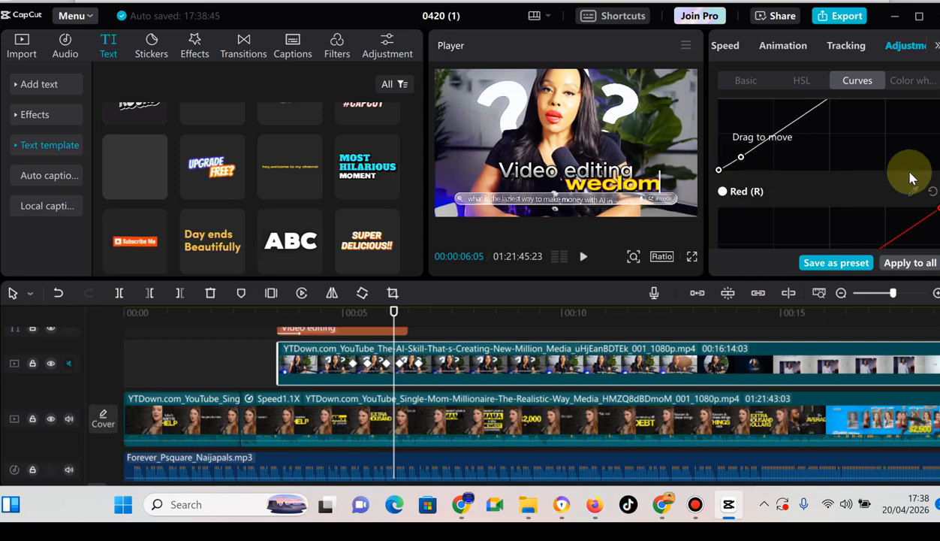
Step: Try sampling a color for the blue curve and bending the curve strongly downward, then reset the blue curve
scroll(827, 173, down, 6)
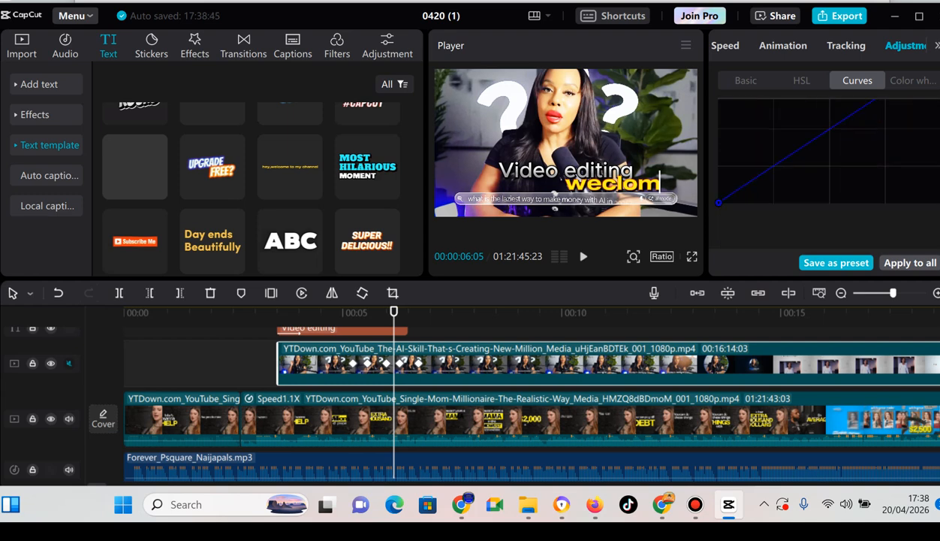
scroll(826, 173, up, 3)
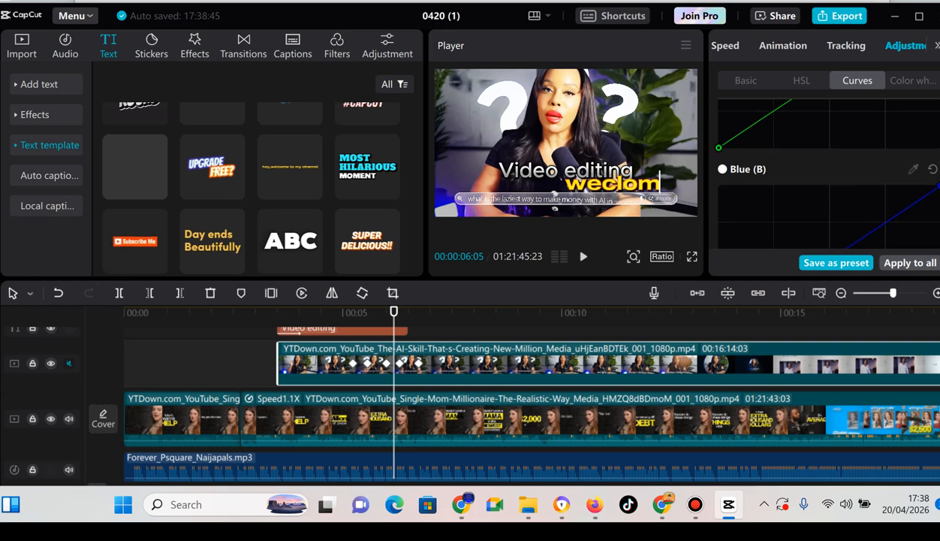
scroll(907, 174, down, 1)
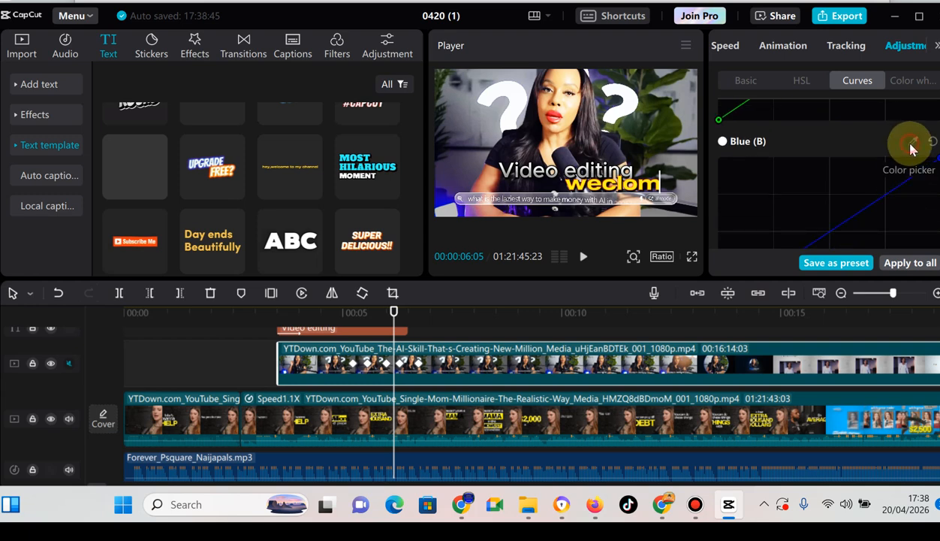
click(911, 148)
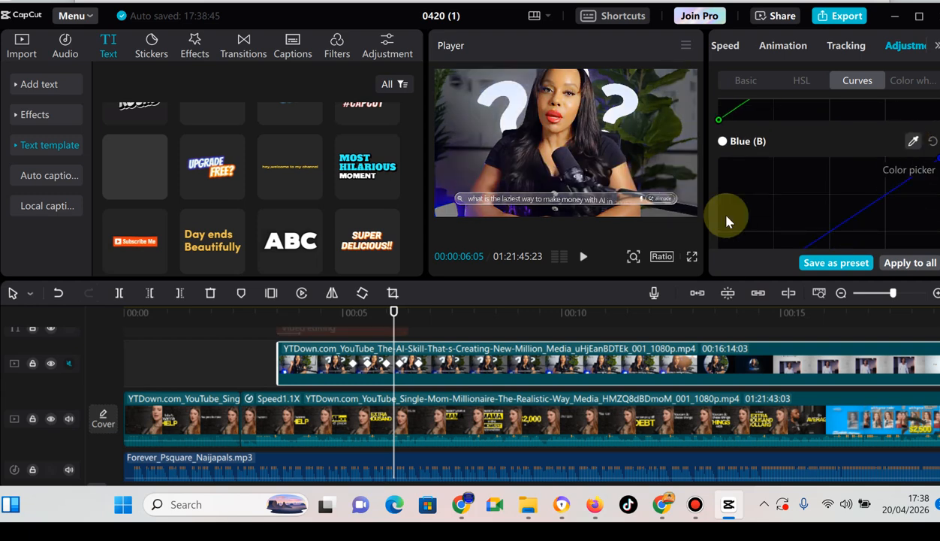
click(448, 203)
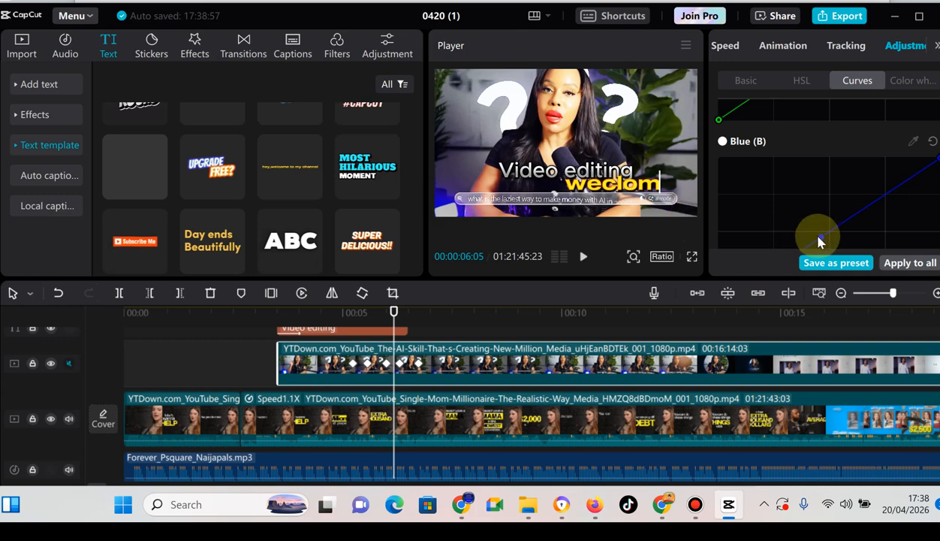
drag(821, 239, 877, 260)
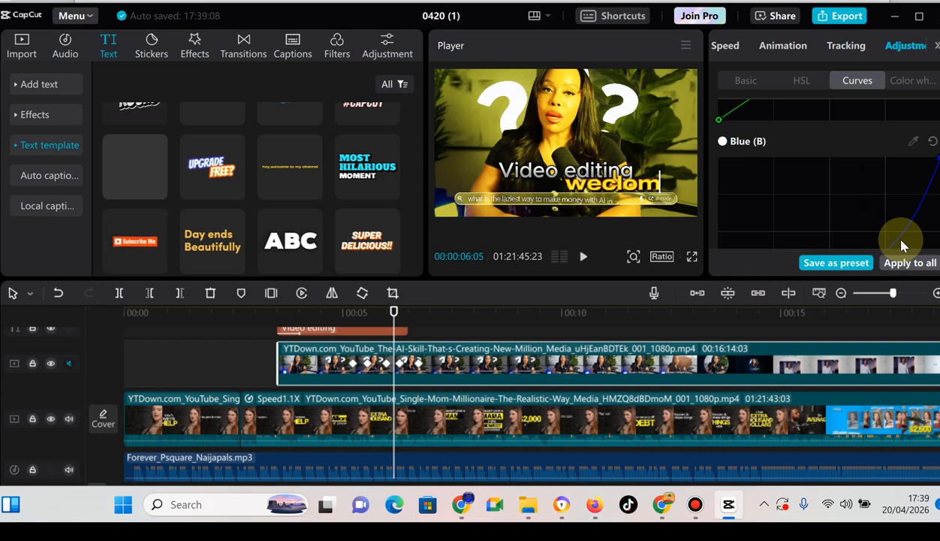
drag(899, 239, 883, 223)
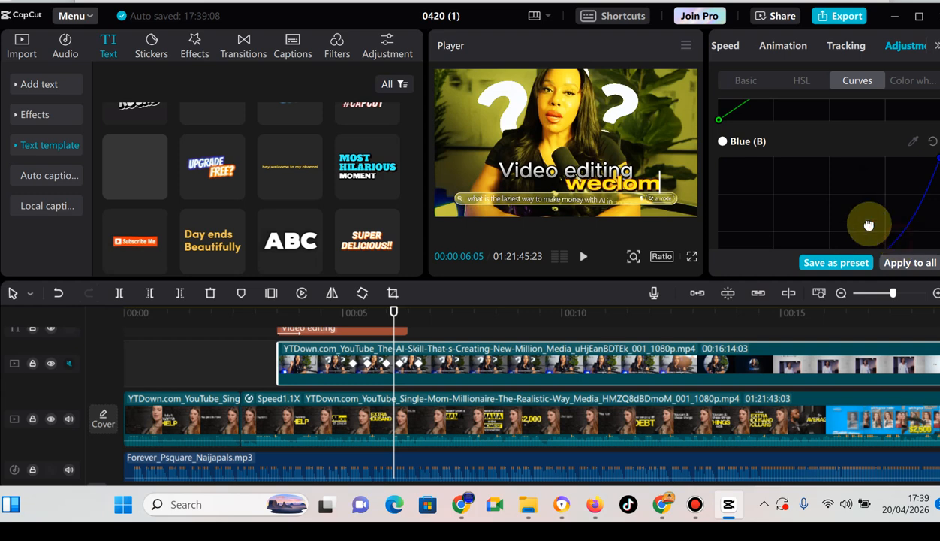
click(933, 143)
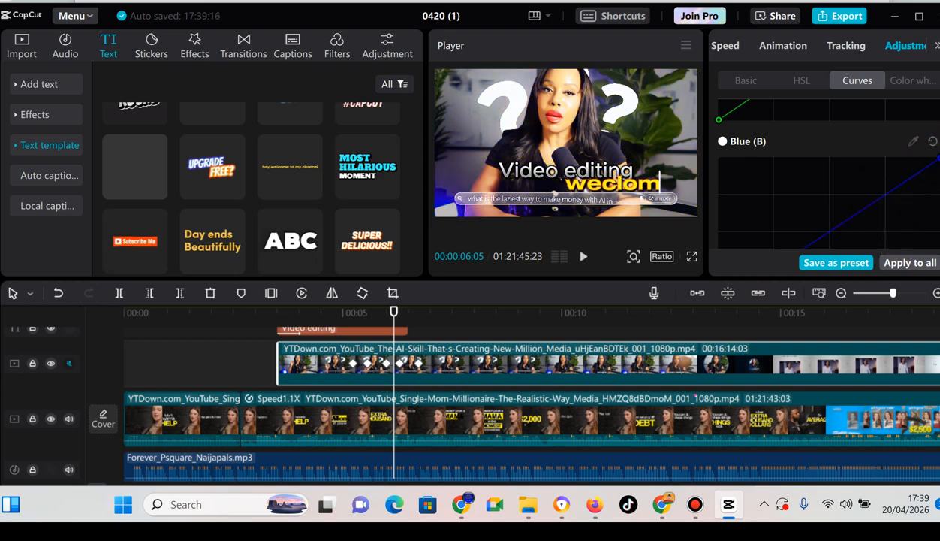
Step: Examine the primary color wheel controls for shadows, middle grey, tint and offset
scroll(826, 173, up, 5)
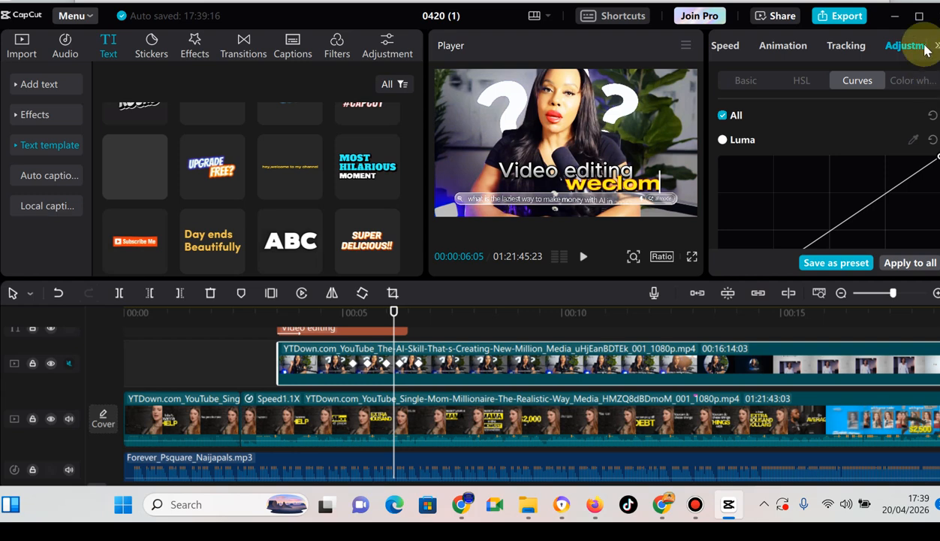
click(909, 80)
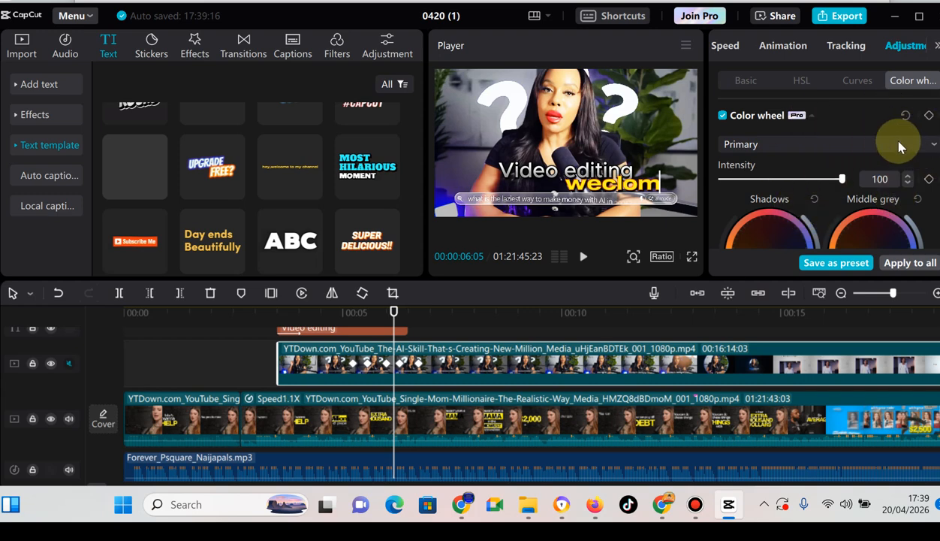
scroll(794, 141, down, 4)
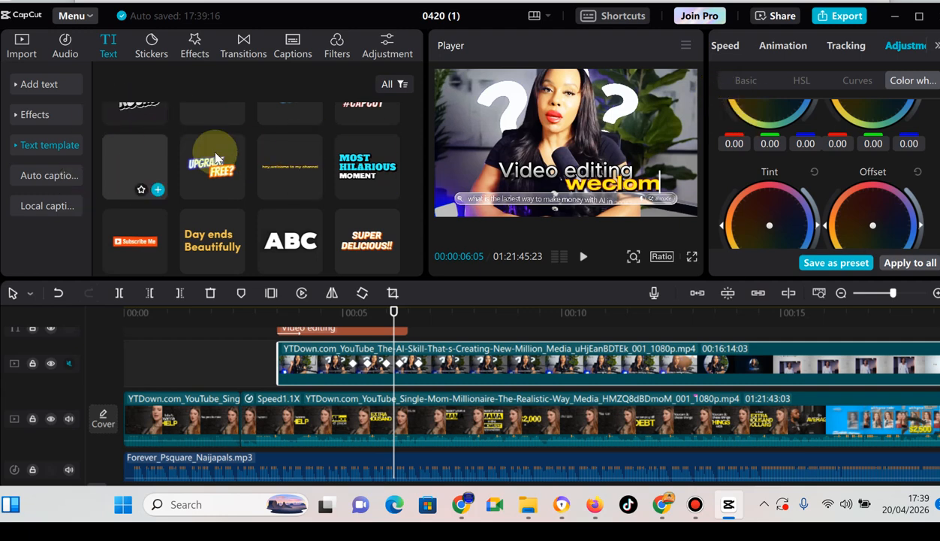
Step: Add the hand-drawn red circle from the trending stickers to the timeline at 00:00:06:05
click(154, 47)
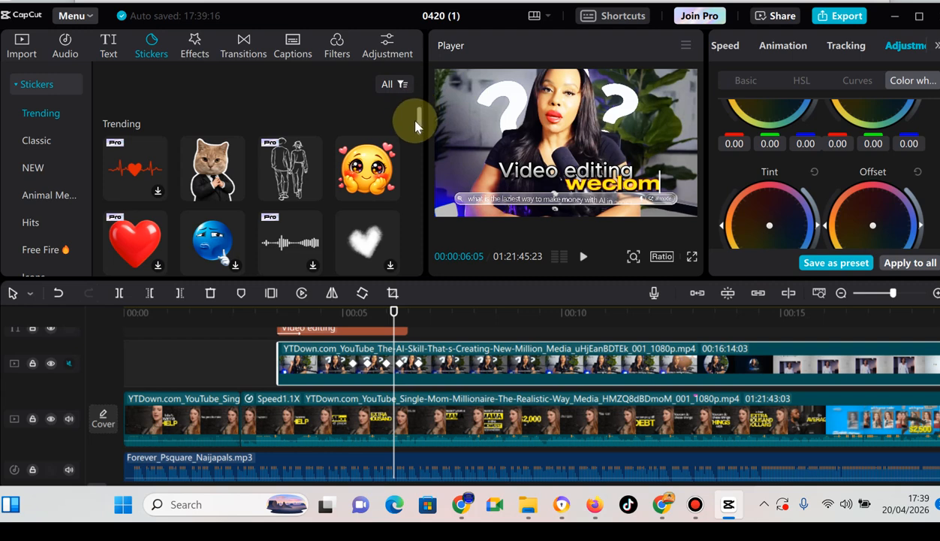
drag(419, 126, 417, 164)
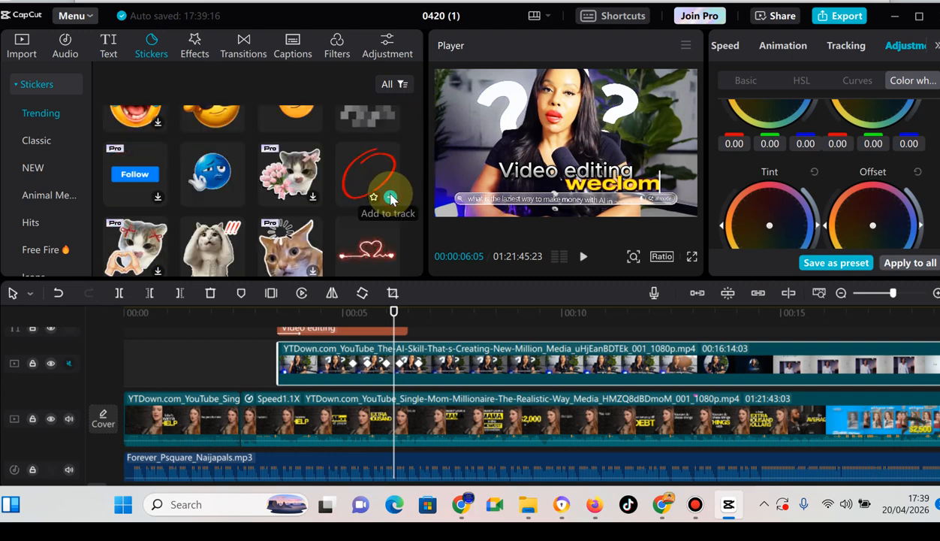
click(390, 198)
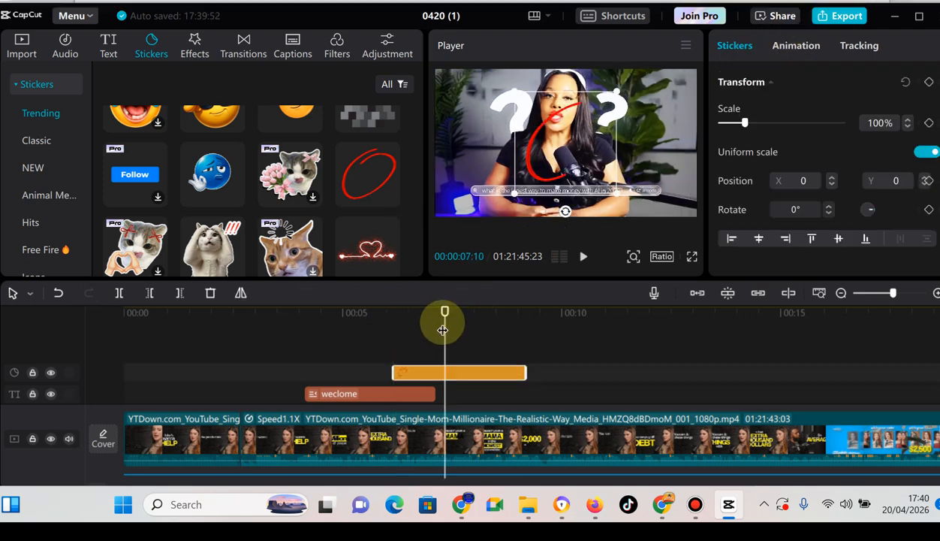
Step: At 00:00:06:09, scale the red circle sticker to 71% and move it to X -499, Y 433
drag(449, 329, 404, 349)
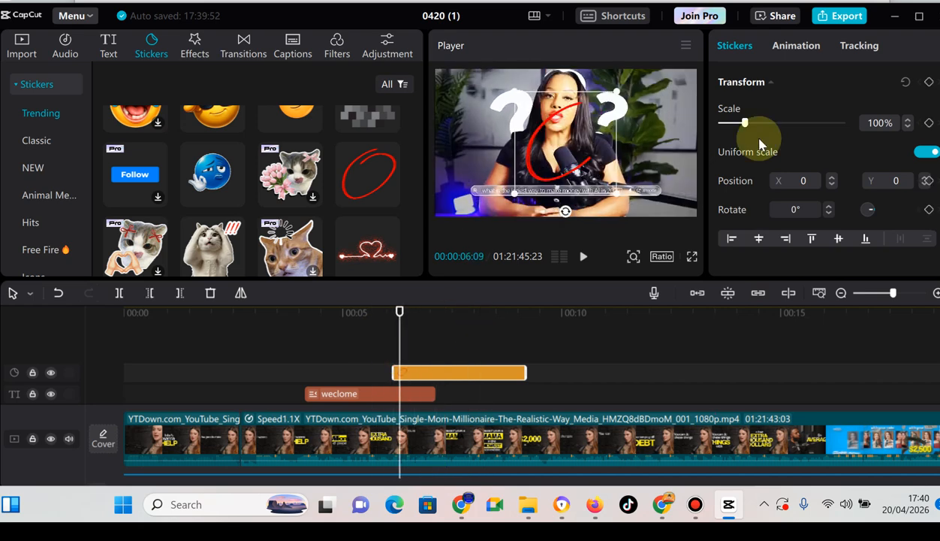
drag(744, 122, 737, 123)
mouse_move(570, 157)
mouse_down()
mouse_move(538, 145)
mouse_move(607, 156)
mouse_move(647, 134)
mouse_move(461, 114)
mouse_up()
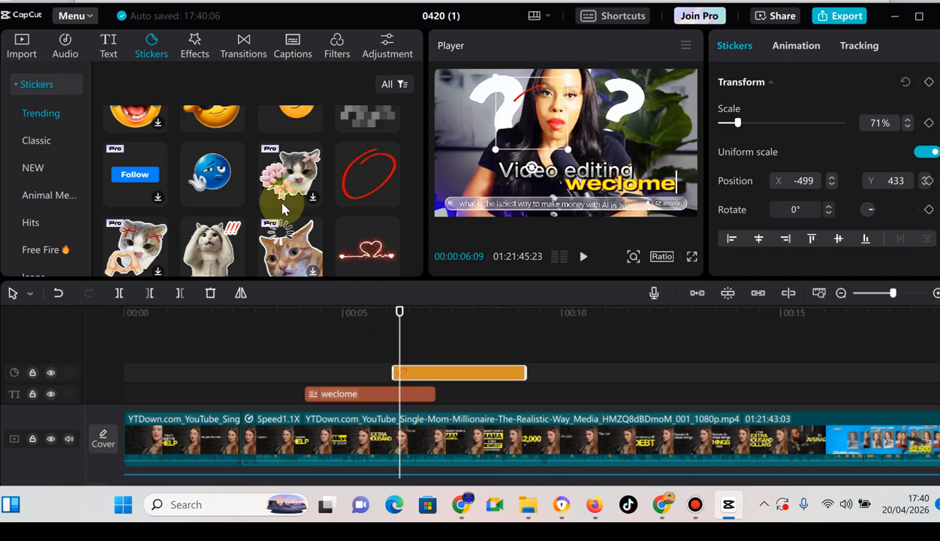
Step: From 00:00:03:28, preview the Black Noise video effect and the trending effect directly below Faulty Cassette
drag(417, 154, 422, 88)
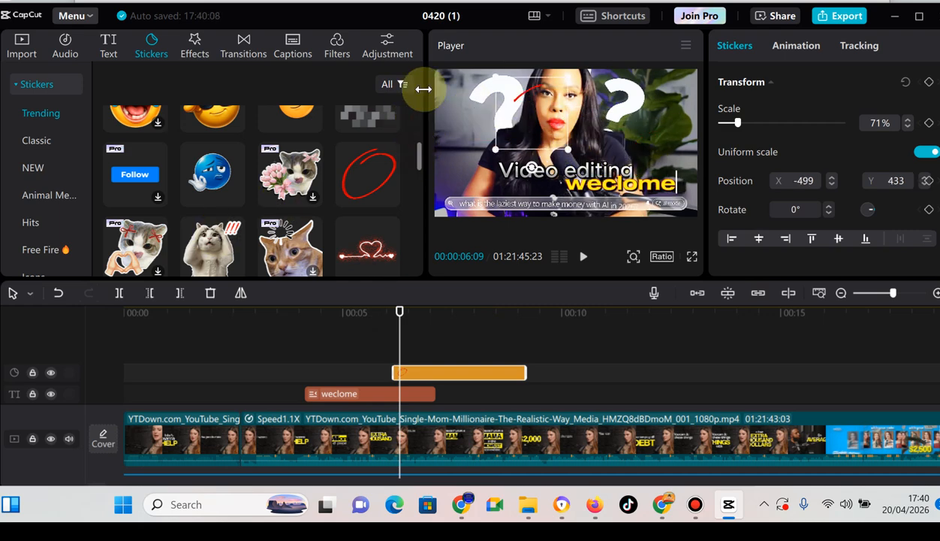
click(197, 51)
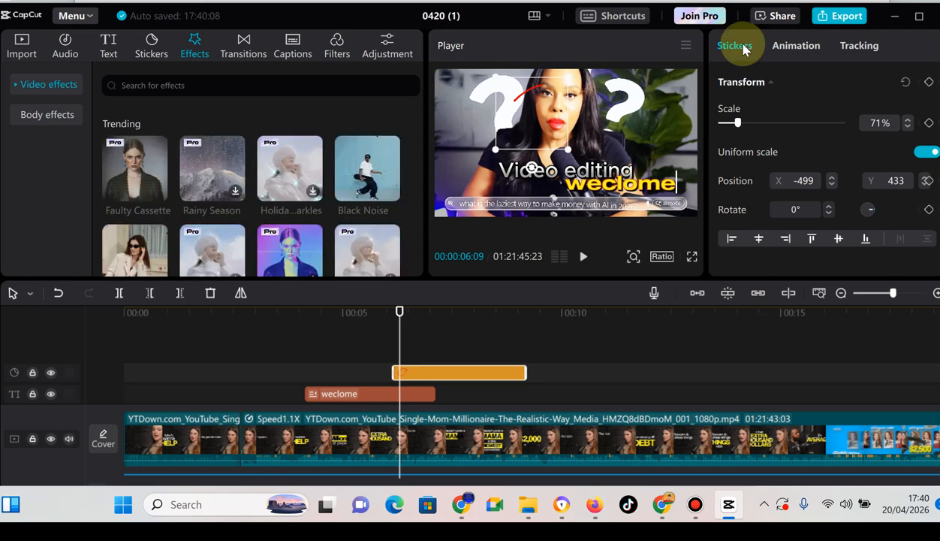
click(388, 166)
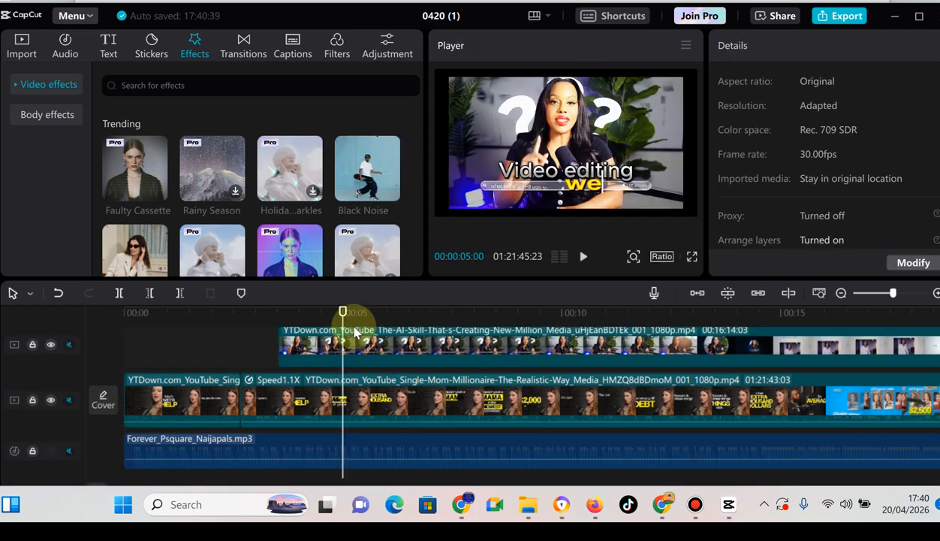
drag(334, 323, 296, 312)
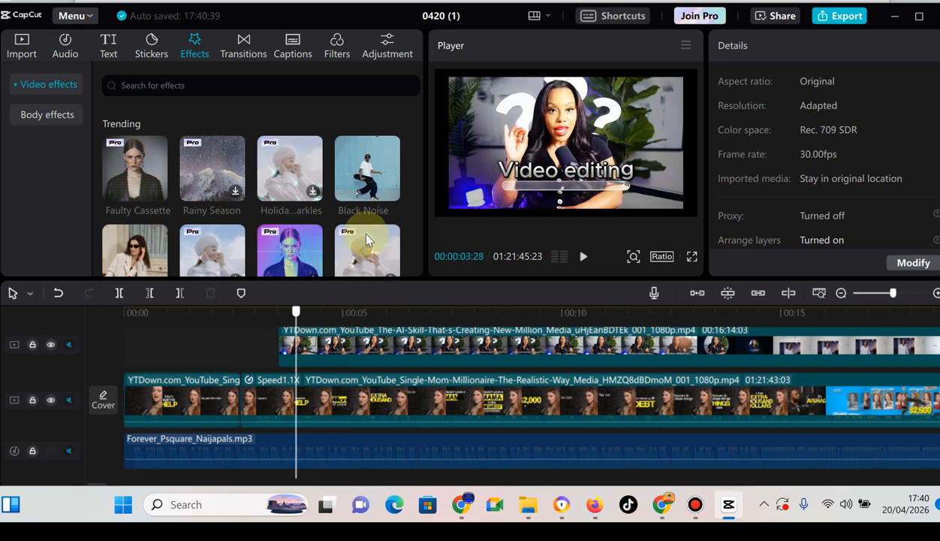
click(370, 178)
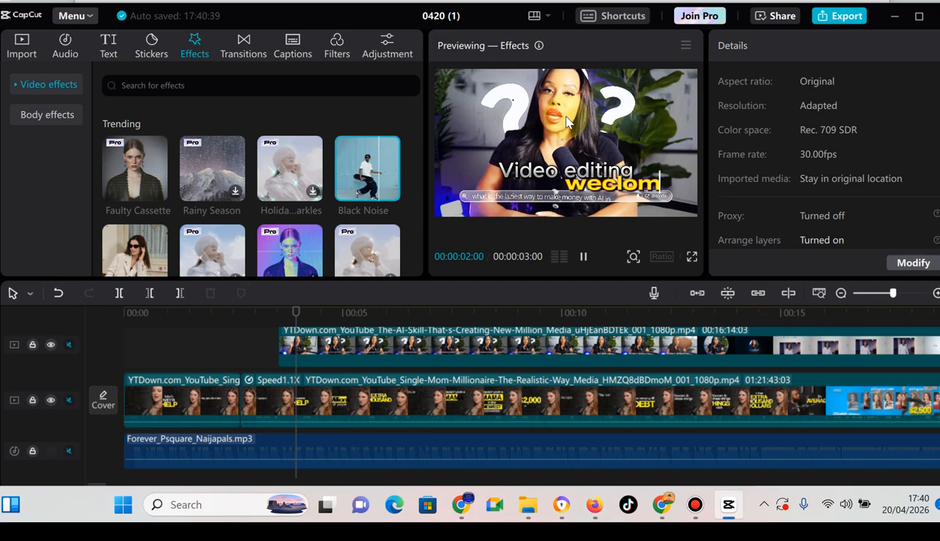
drag(372, 174, 368, 289)
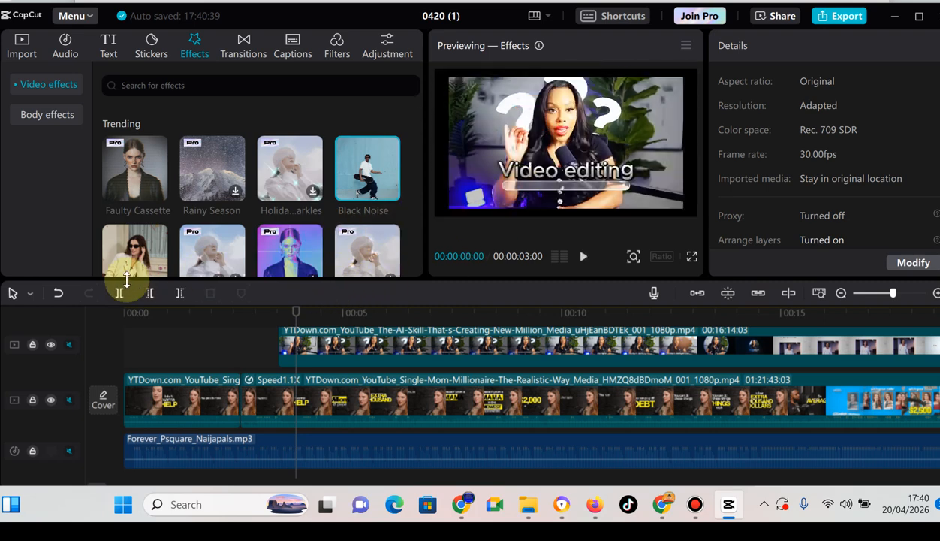
click(137, 255)
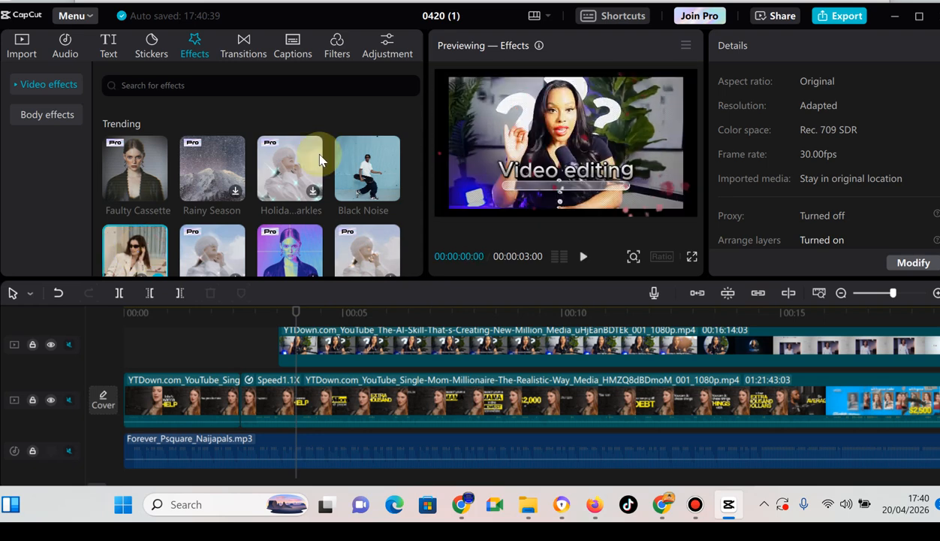
Step: Preview The End, the horizontal opening effect, Zoom Lens and Camera Focus among the trending video effects
drag(419, 115, 419, 130)
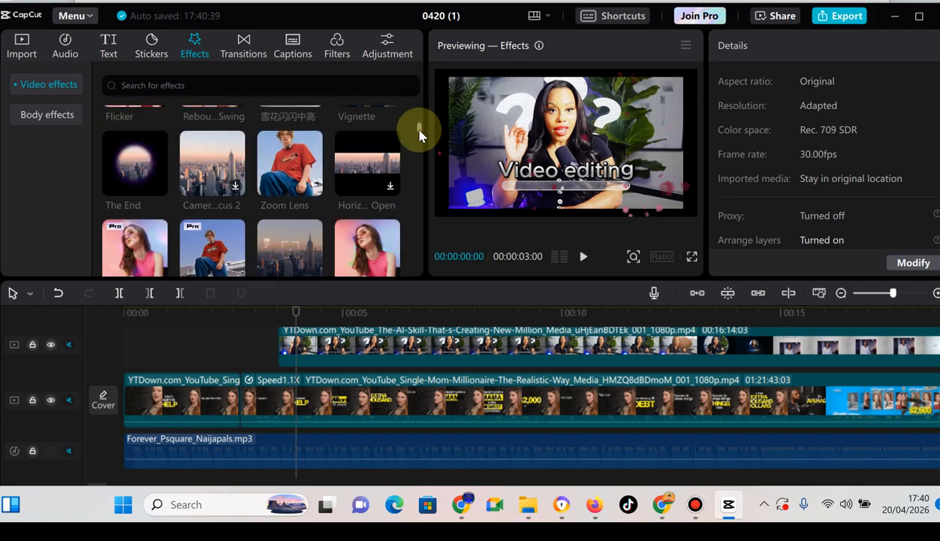
mouse_move(138, 175)
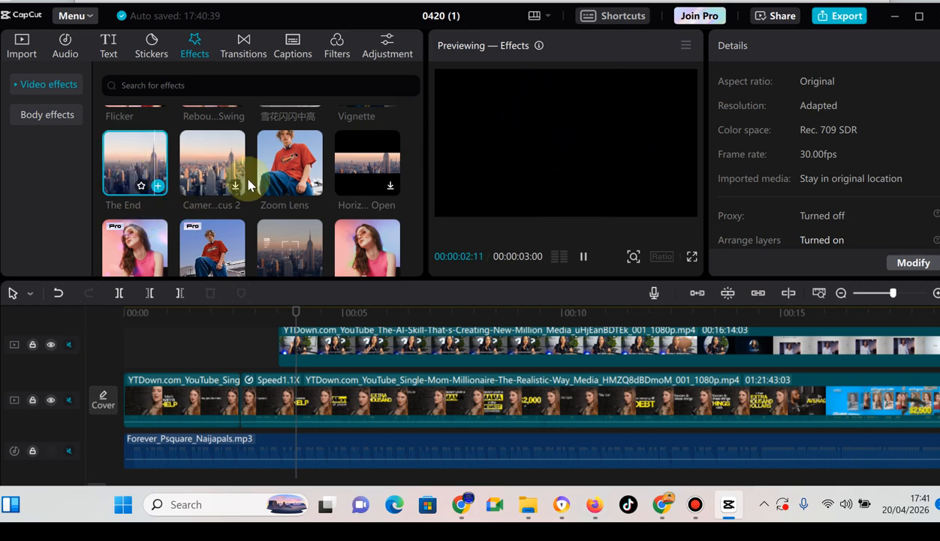
click(367, 171)
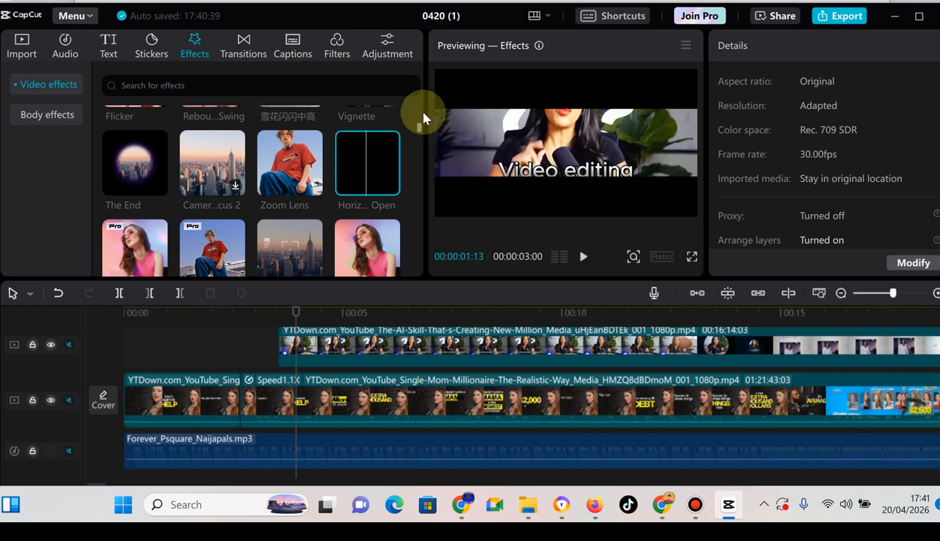
click(292, 174)
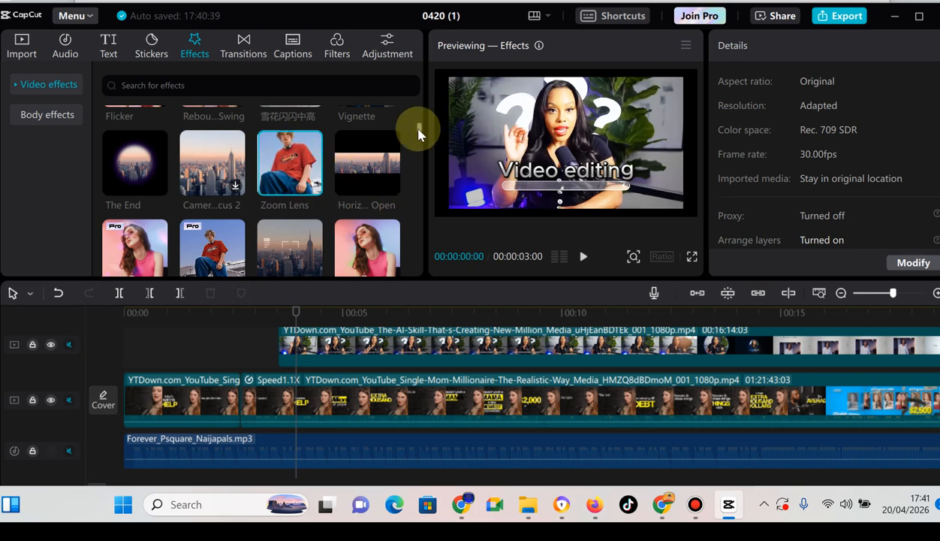
scroll(419, 133, down, 3)
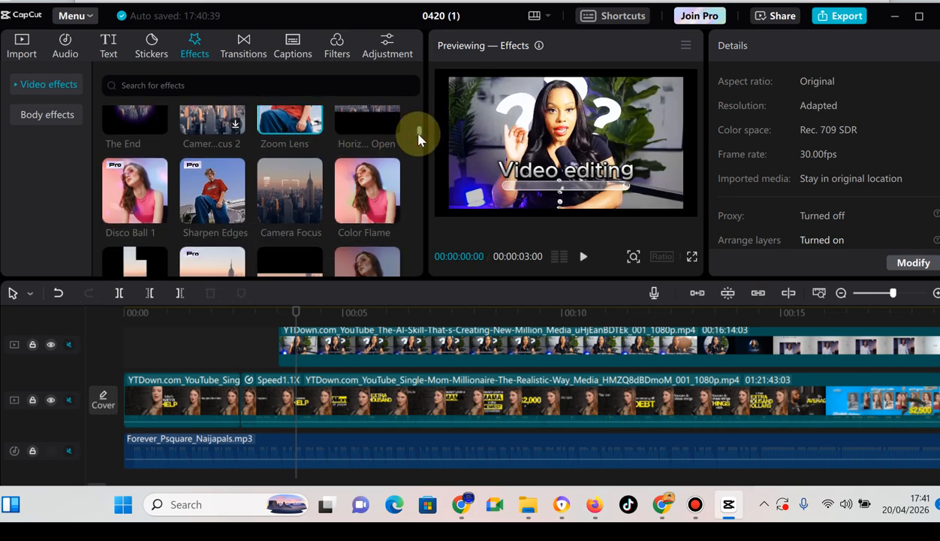
click(289, 175)
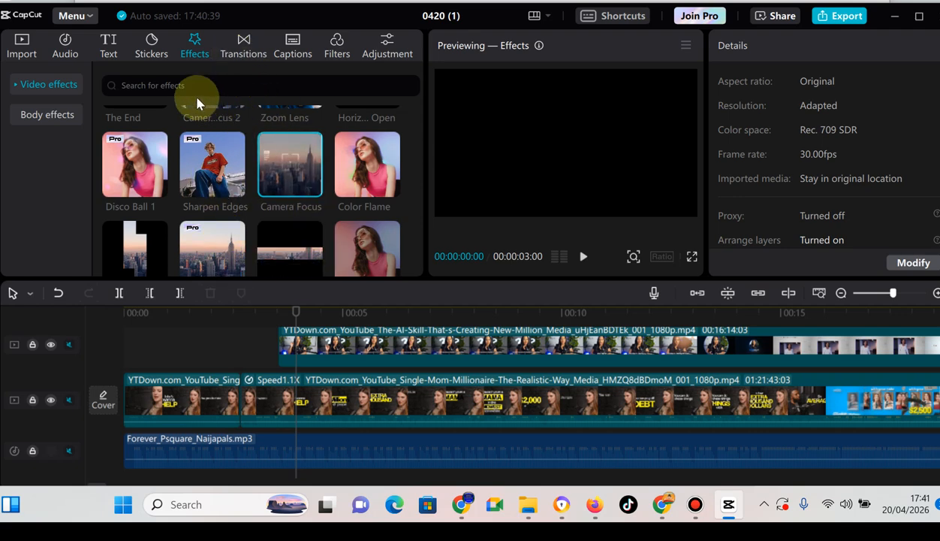
Step: Add the trending sound effect Cinematic Whoosh Hit Low 2 to the timeline at 00:00:03:28
click(64, 54)
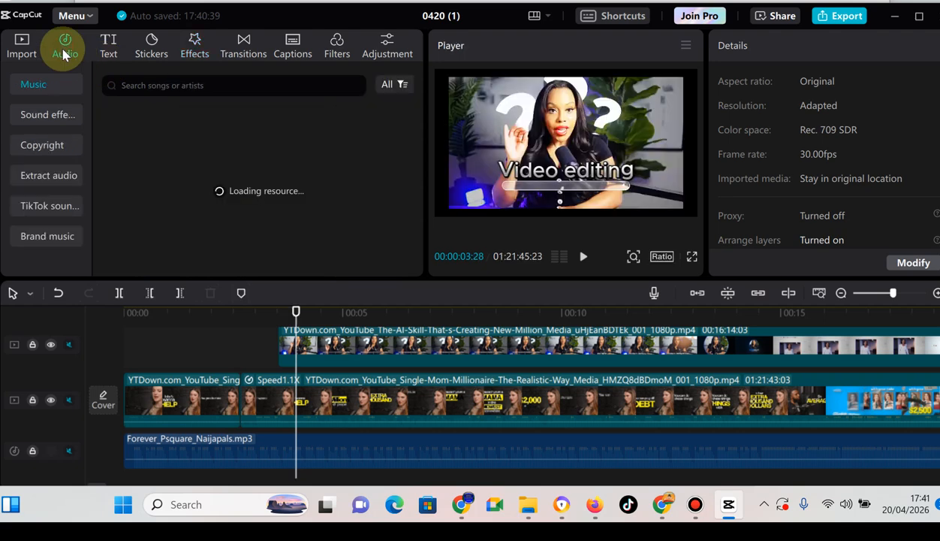
click(25, 119)
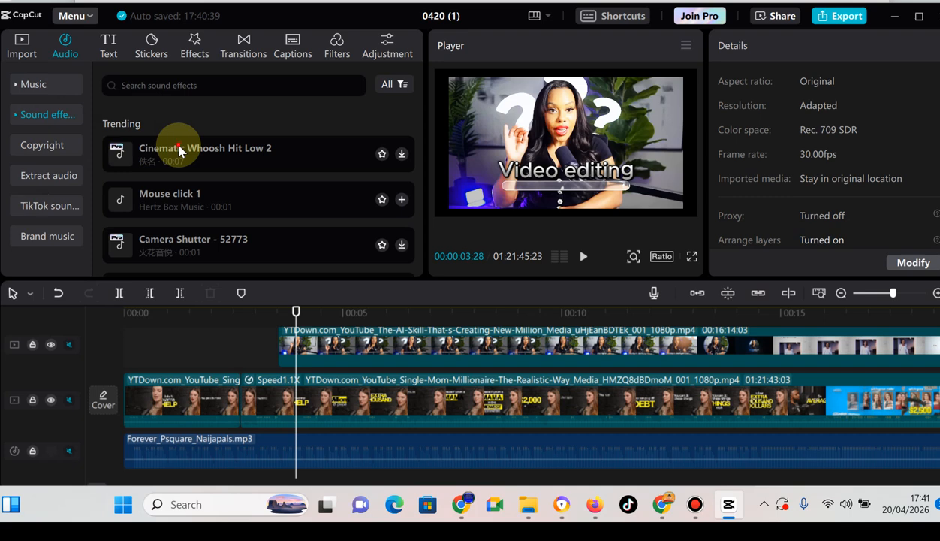
click(178, 150)
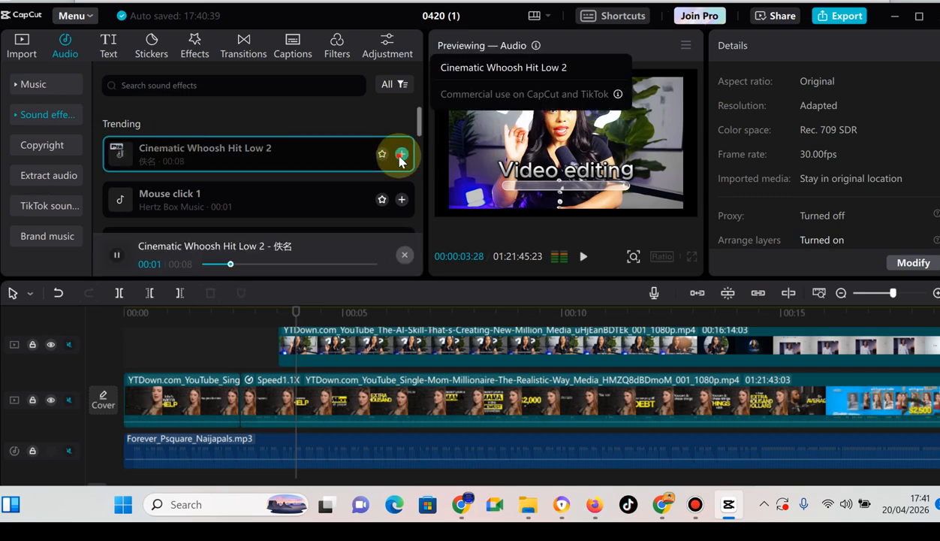
click(402, 155)
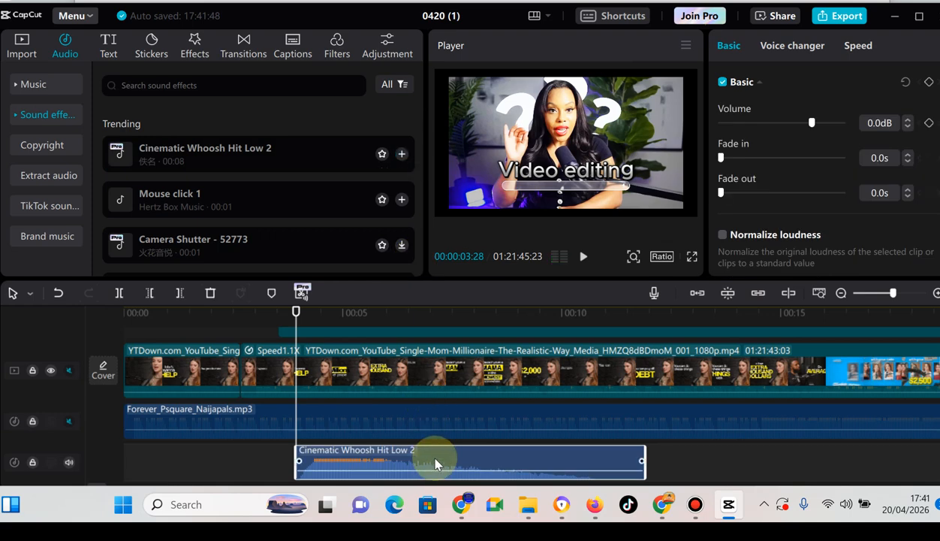
Step: Shift the whoosh sound effect about 0.7 s earlier on its track and play back that section
drag(432, 463, 403, 461)
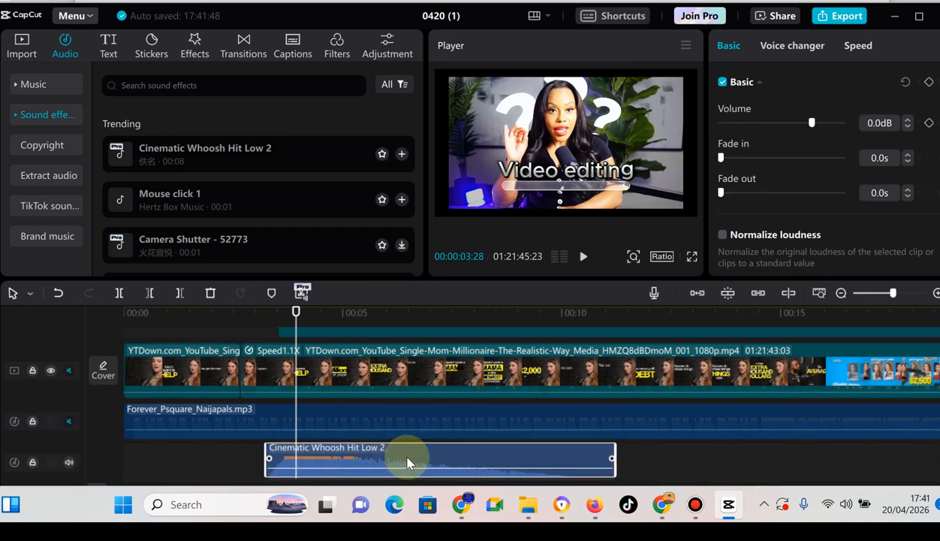
click(252, 313)
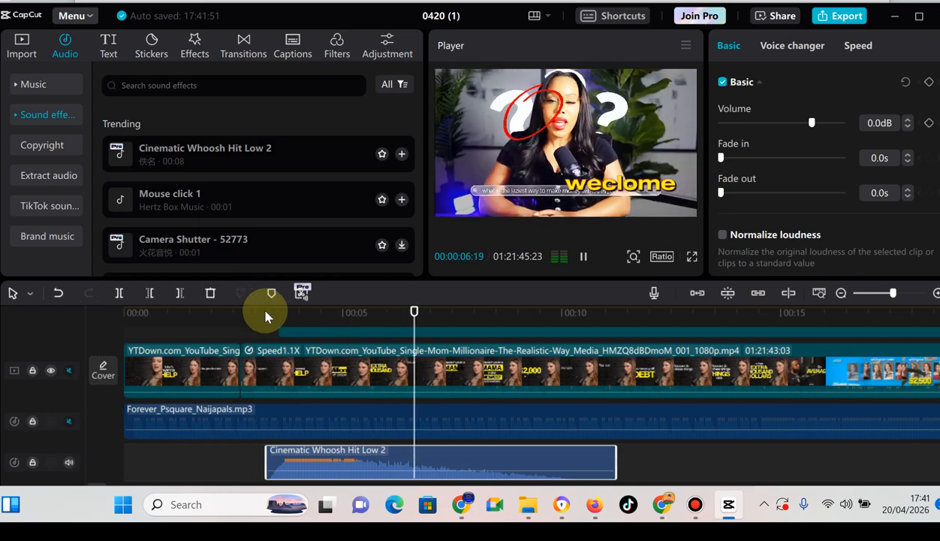
key(space)
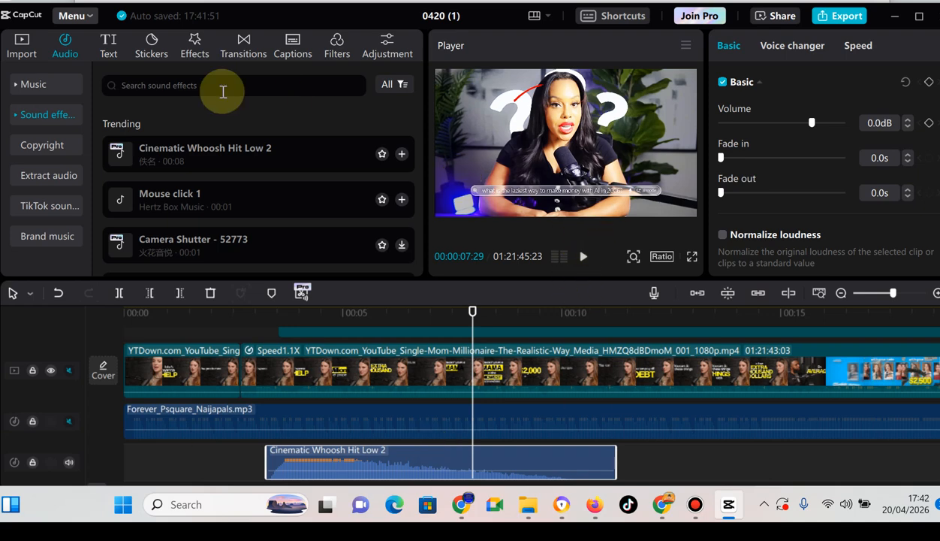
Step: Browse the overlay transitions and play back the change from the main clip to the overlay video from 00:00:03:13
click(154, 53)
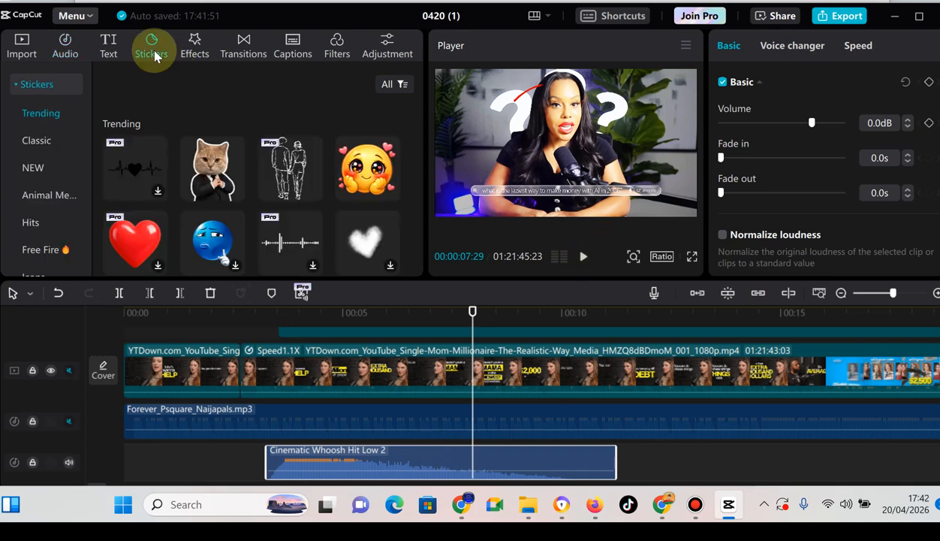
click(242, 53)
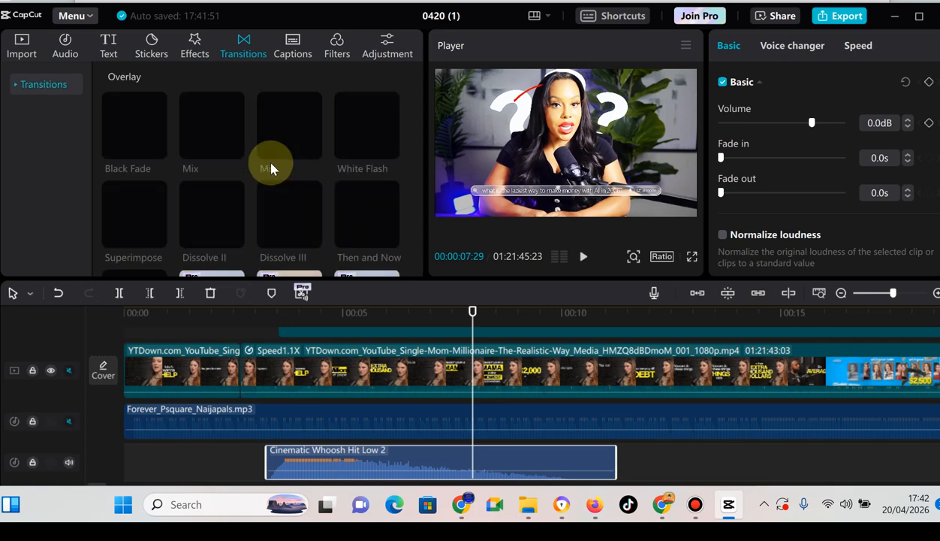
mouse_move(211, 207)
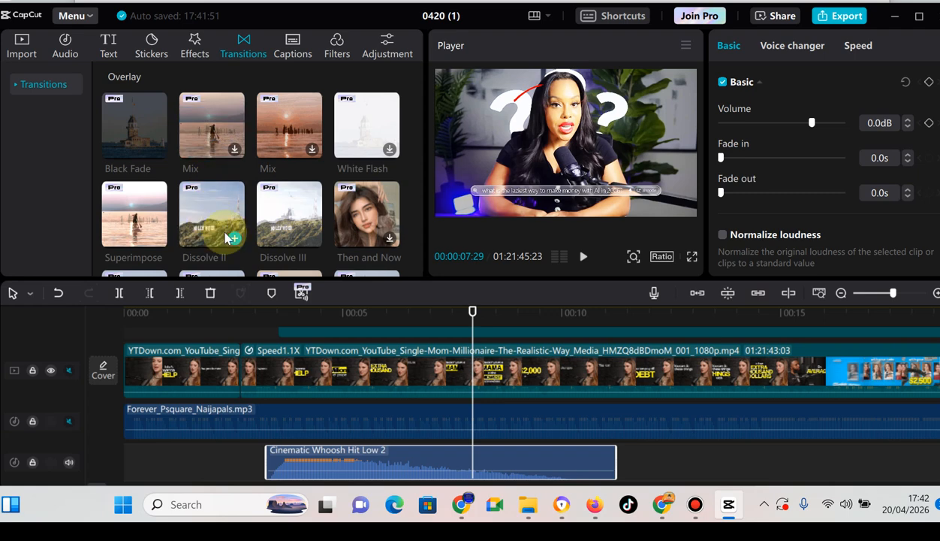
click(239, 335)
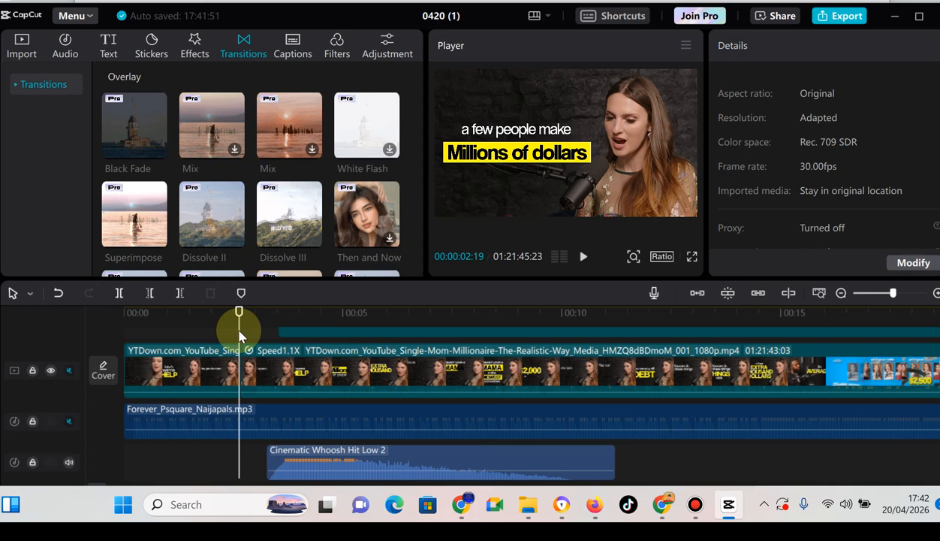
click(274, 323)
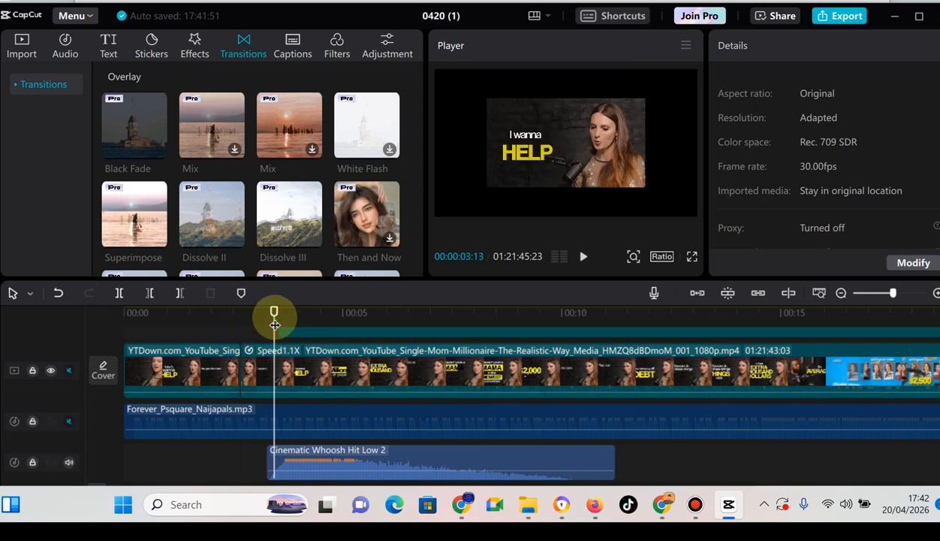
key(space)
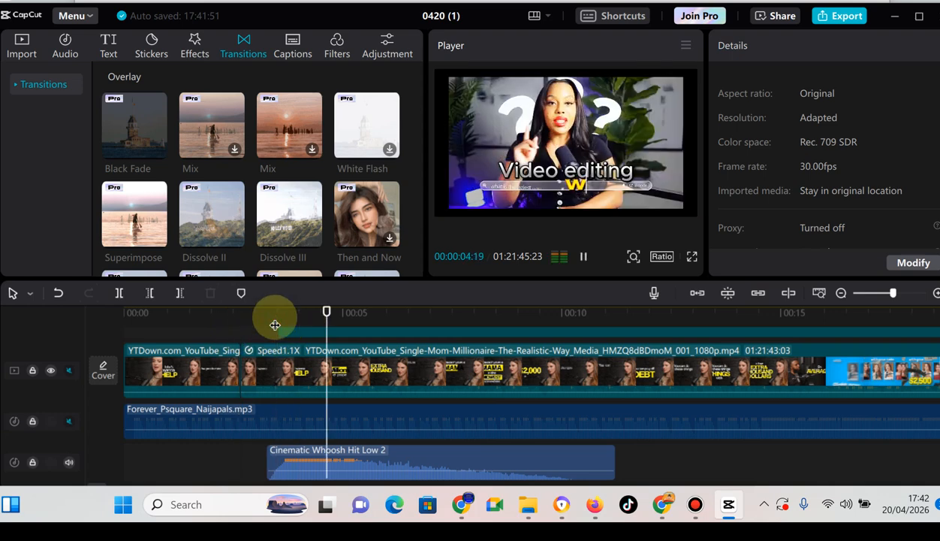
key(space)
click(257, 325)
drag(256, 331, 287, 326)
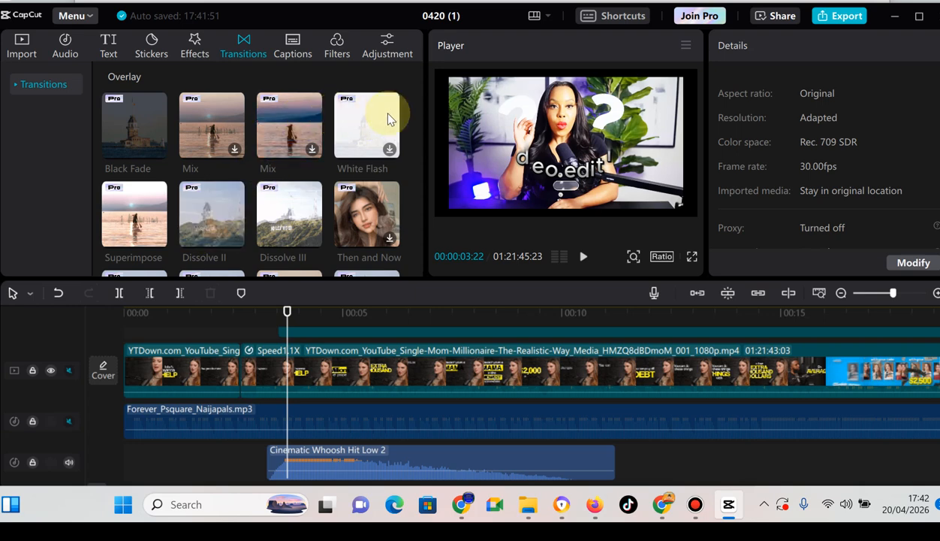
Step: Add the Light Beam transition from Light Effects at the cut between the first two main-track clips
mouse_move(420, 96)
mouse_down()
mouse_move(418, 219)
mouse_move(420, 77)
mouse_up()
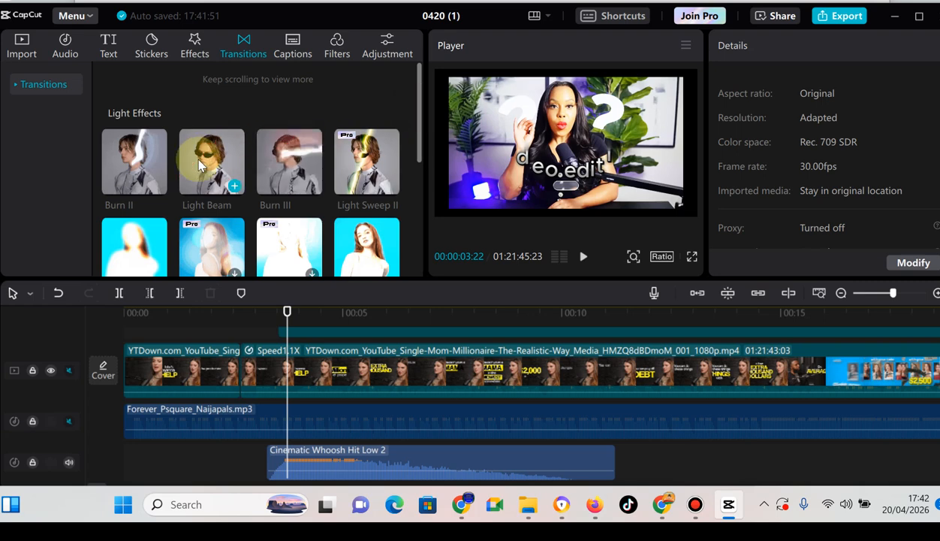
mouse_move(235, 191)
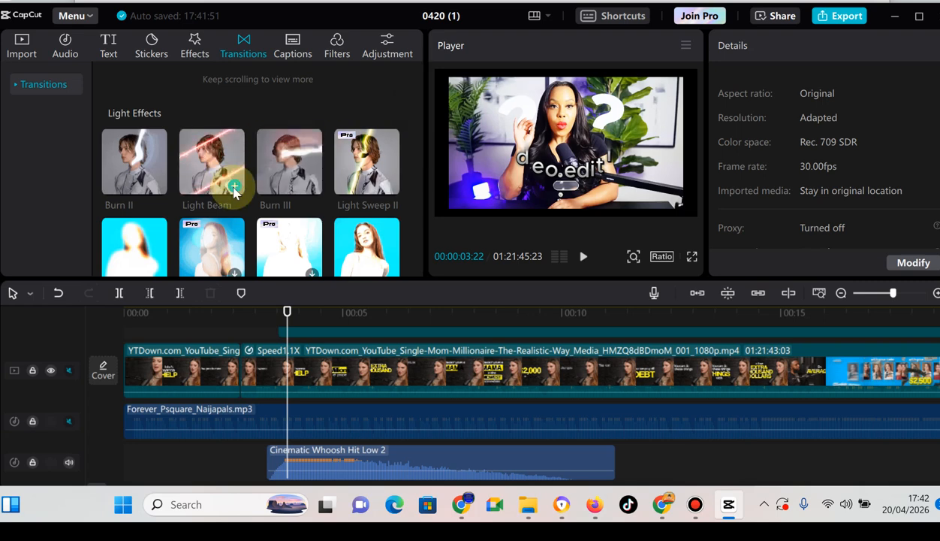
click(308, 332)
mouse_move(241, 174)
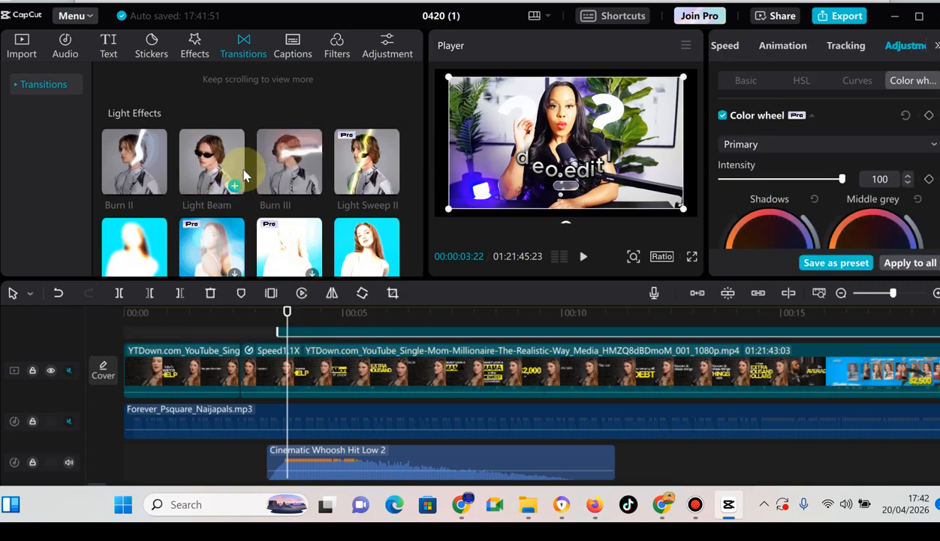
click(234, 188)
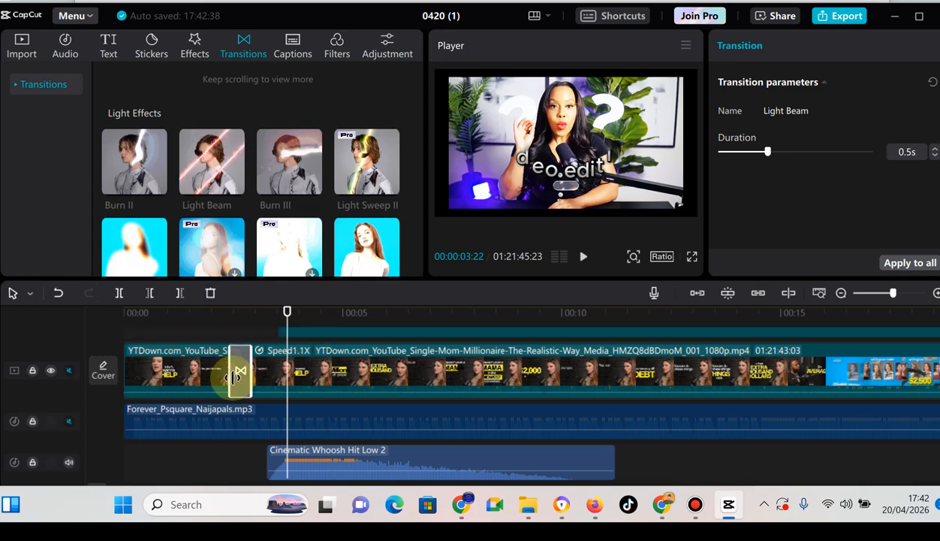
Step: Mute the whoosh sound effect track and play back the Light Beam transition from 00:00:02:10
click(231, 333)
key(space)
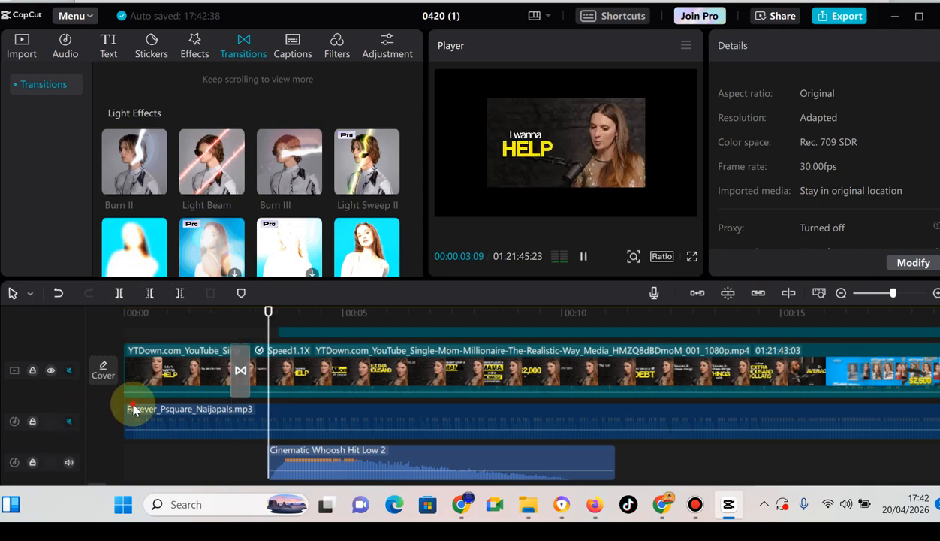
click(69, 461)
click(226, 322)
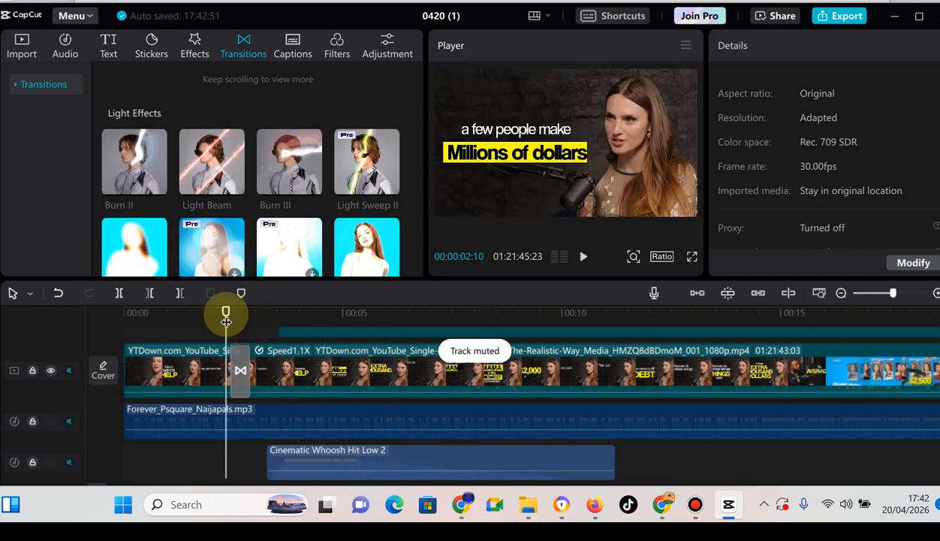
key(space)
key(space)
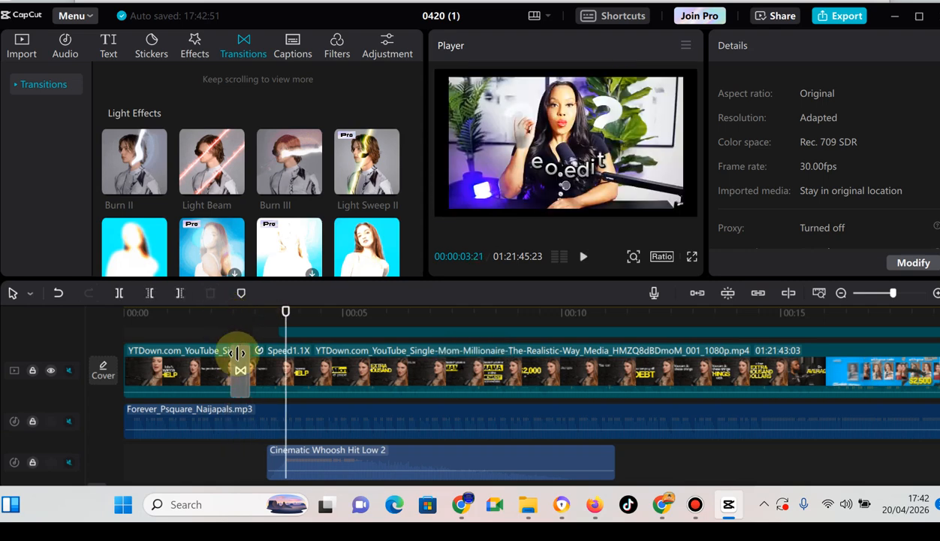
Step: Delete the Light Beam transition between the first two main-track clips
click(238, 357)
key(Delete)
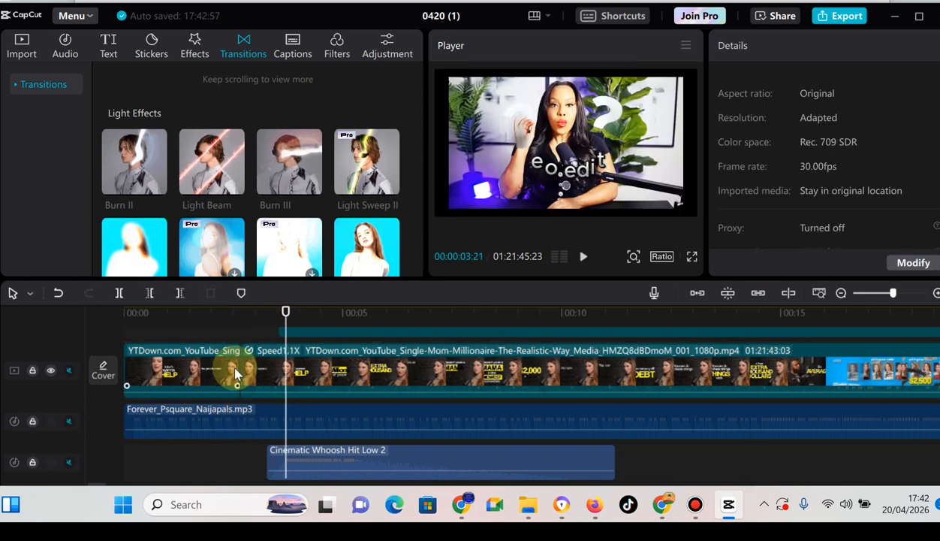
Step: Play back the plain cut between the first two main-track clips without a transition
click(216, 334)
key(space)
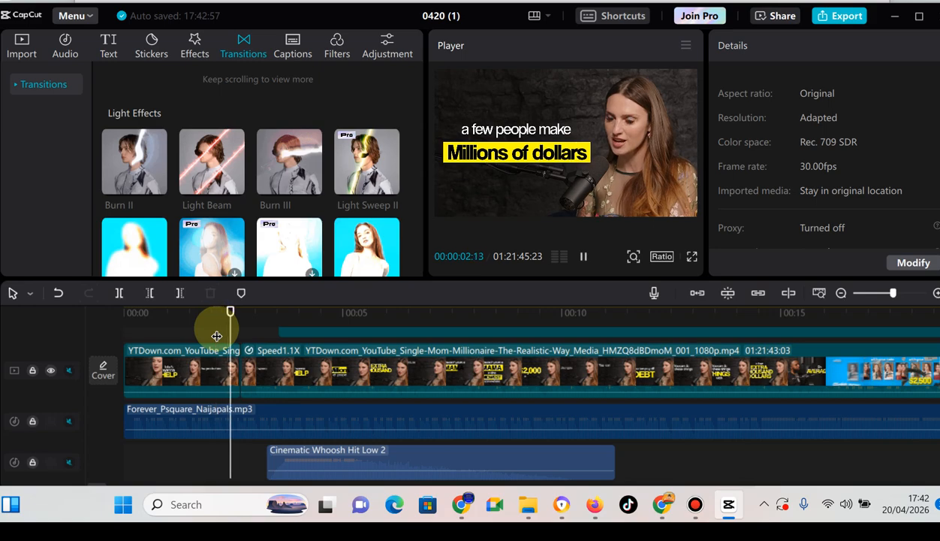
key(space)
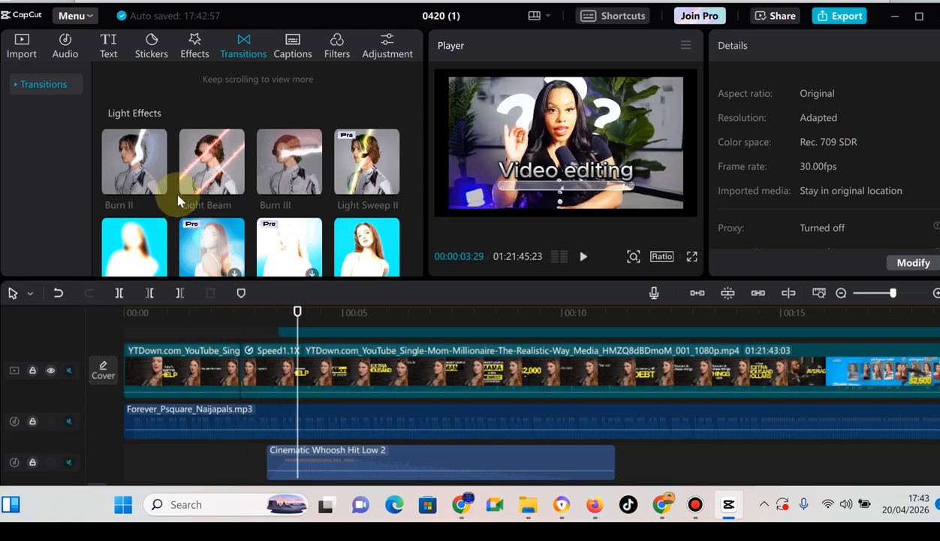
Step: Add the Light Beam transition at the cut between the first two main-track clips and play it back from 00:00:02:09
drag(234, 186, 231, 355)
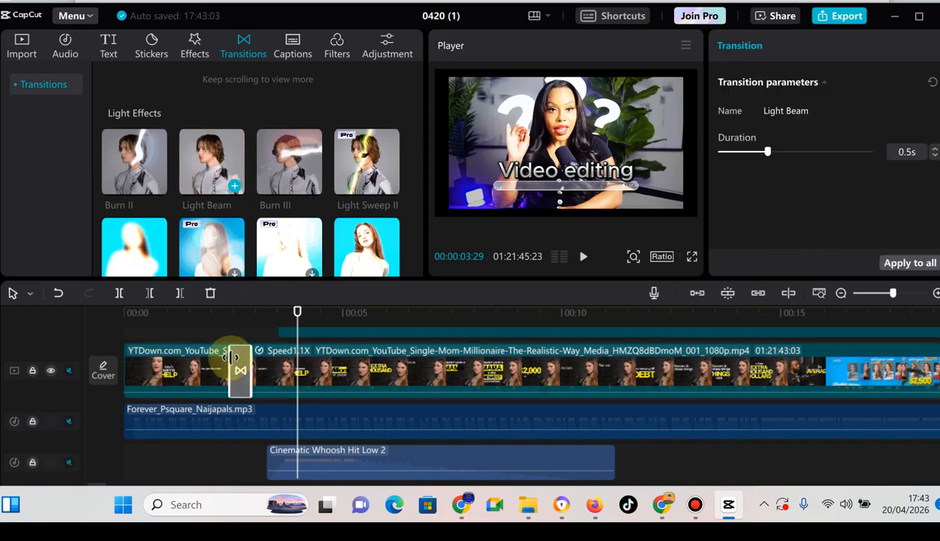
click(227, 340)
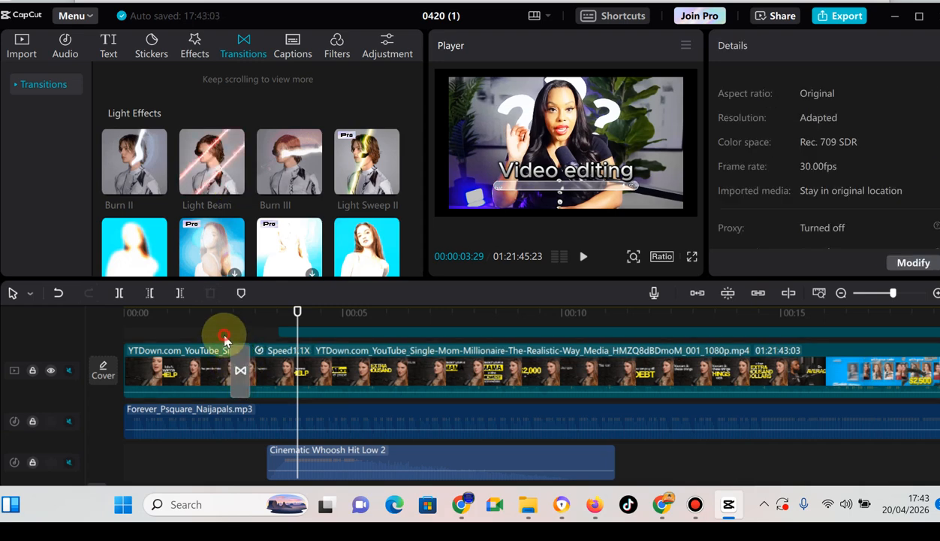
click(223, 342)
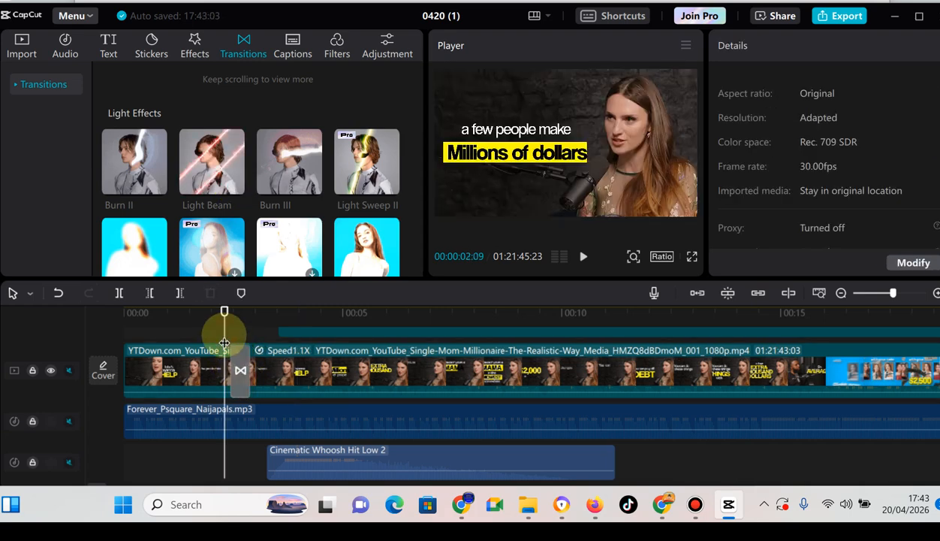
key(space)
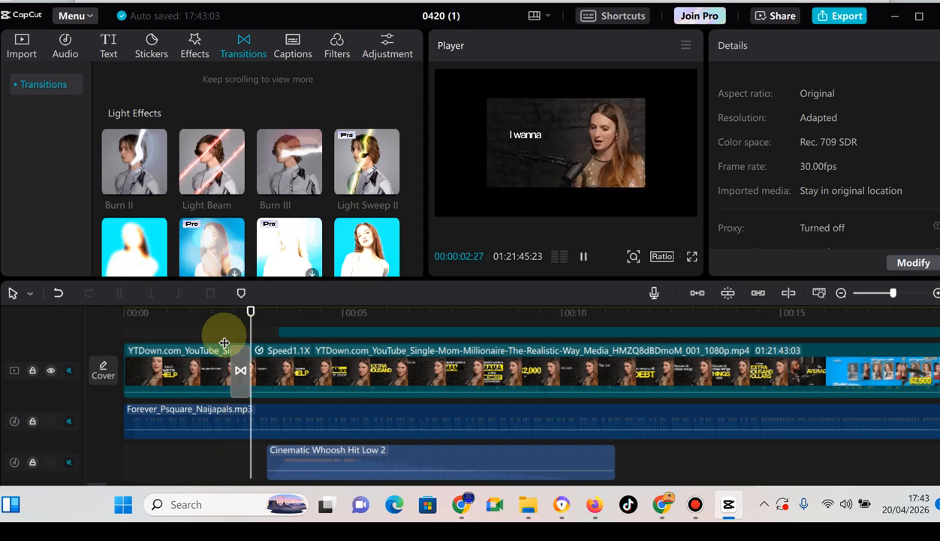
key(space)
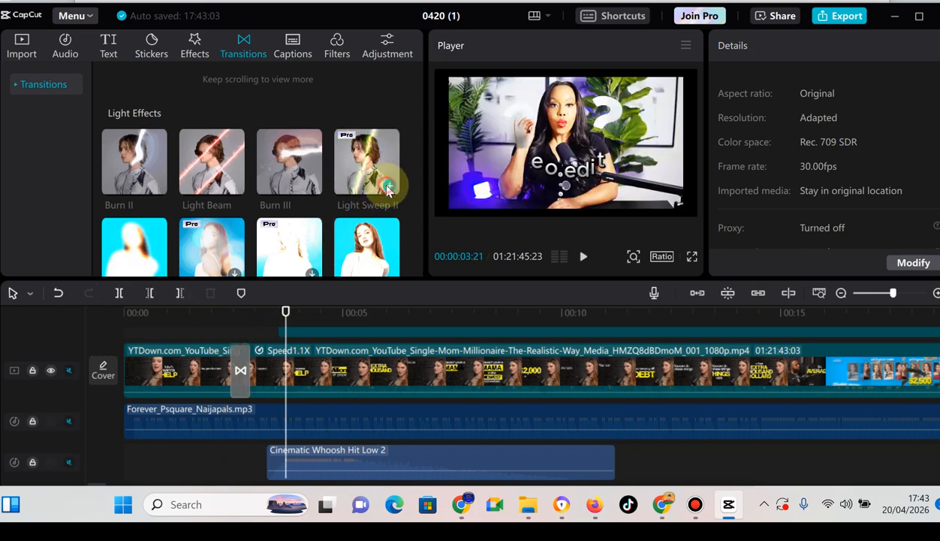
Step: Replace the transition between the first two main-track clips with Light Sweep II and play it back
click(389, 185)
click(229, 324)
key(space)
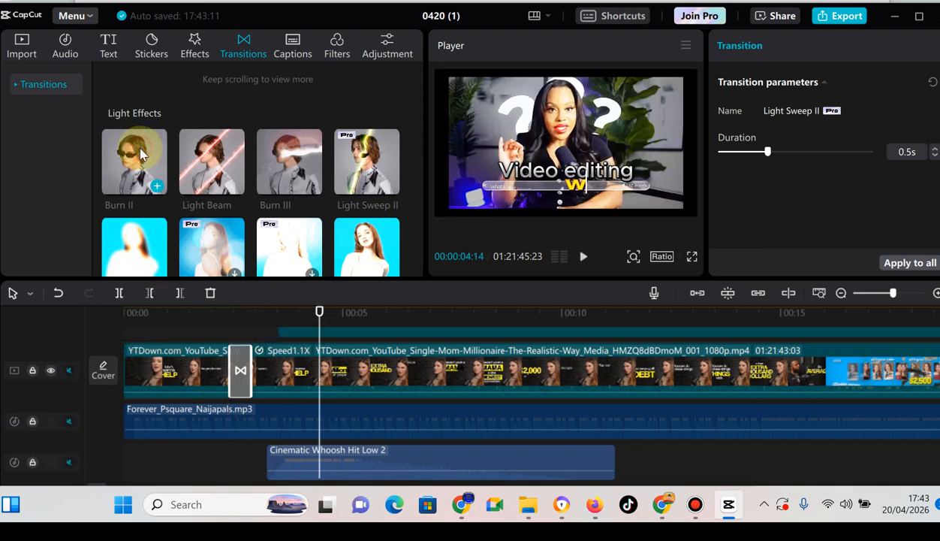
Step: Replace the transition between the first two main-track clips with Burn II and play it back from 00:00:01:21
click(153, 189)
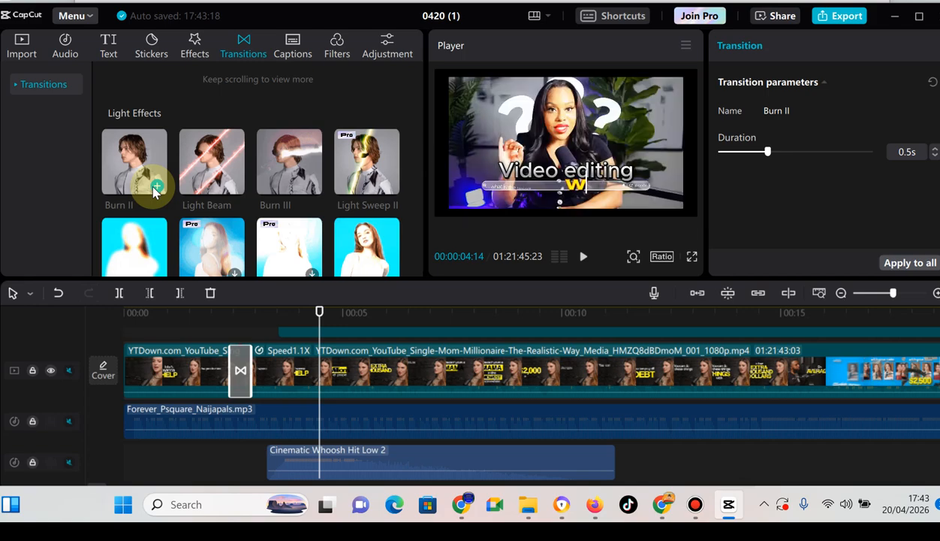
key(space)
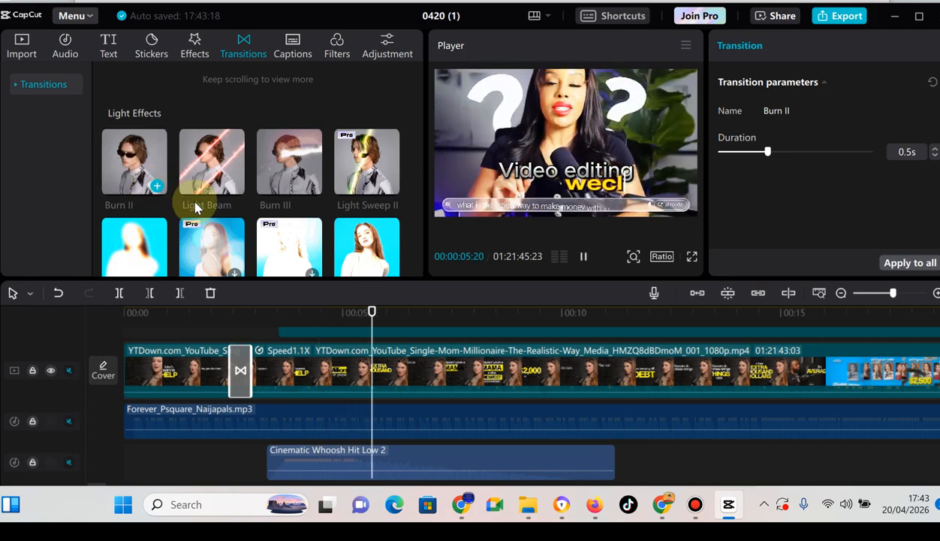
click(238, 346)
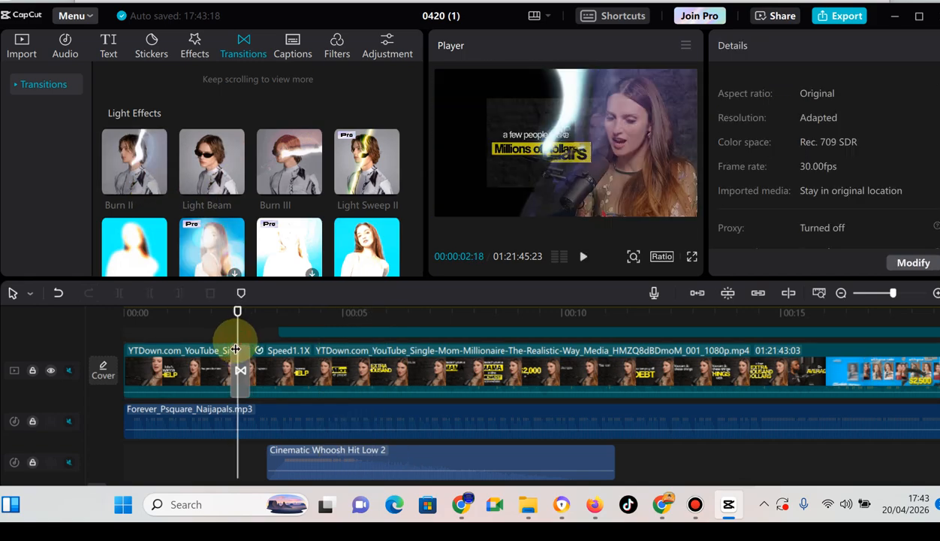
scroll(237, 342, up, 1)
click(199, 367)
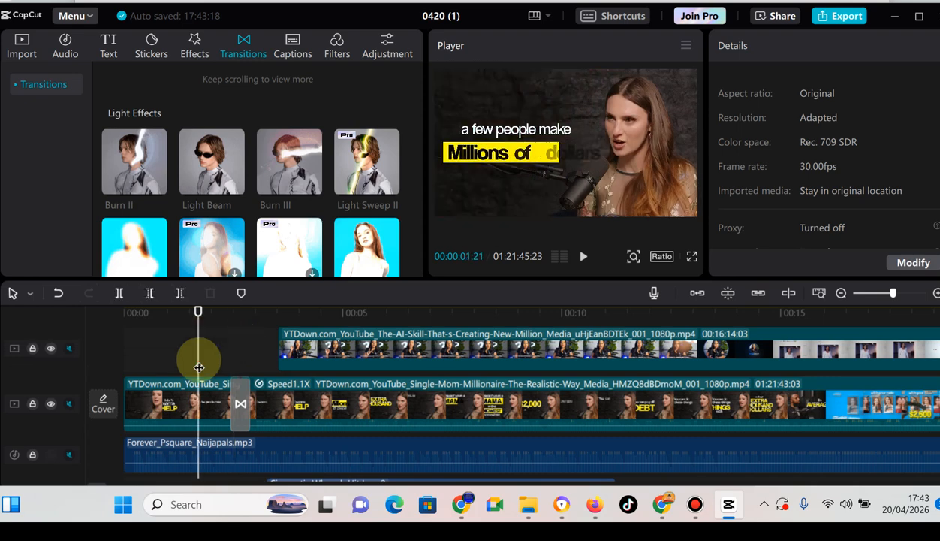
key(space)
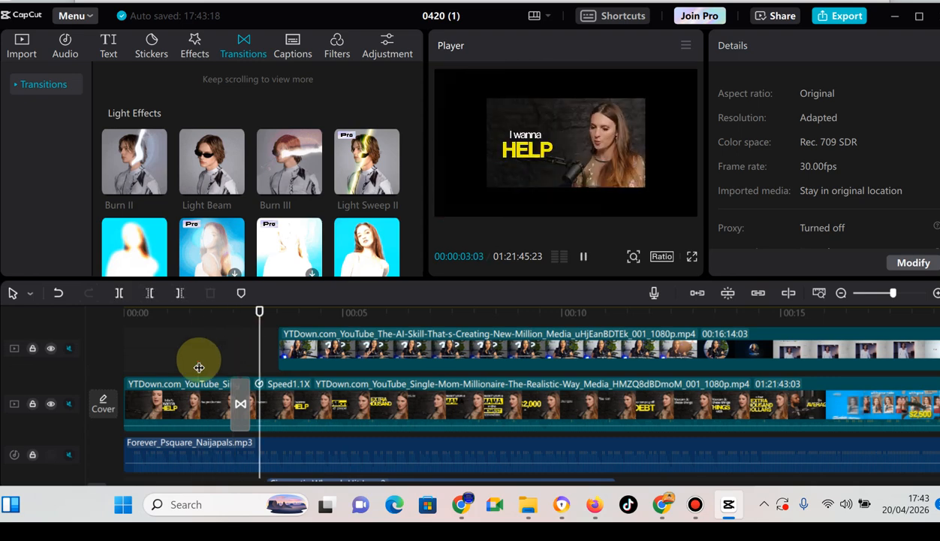
key(space)
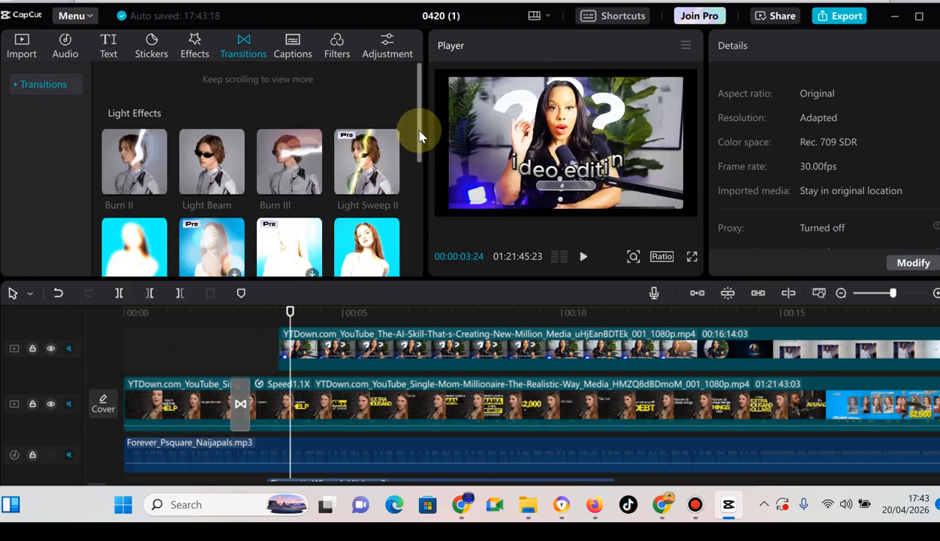
Step: Browse the remaining Light Effects transitions and delete the Burn II transition between the first two main-track clips
drag(419, 136, 425, 219)
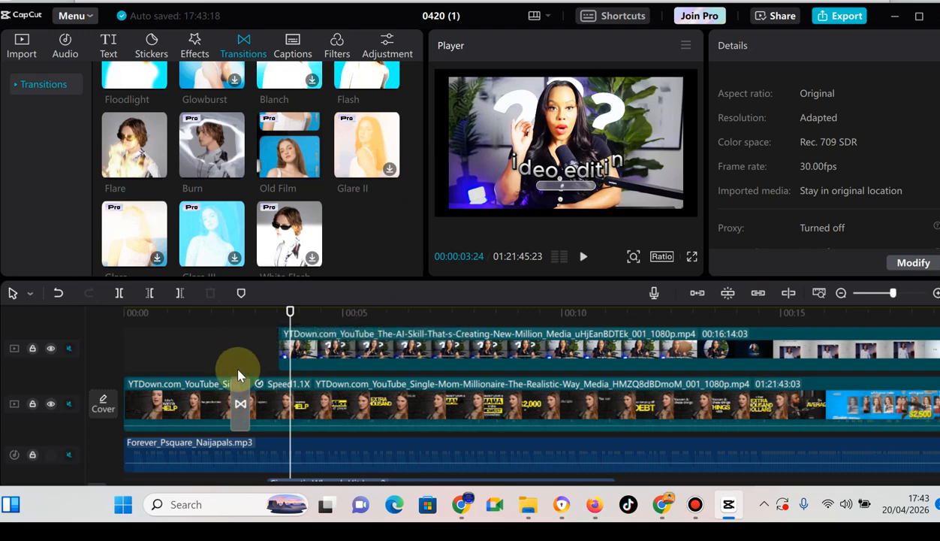
click(241, 402)
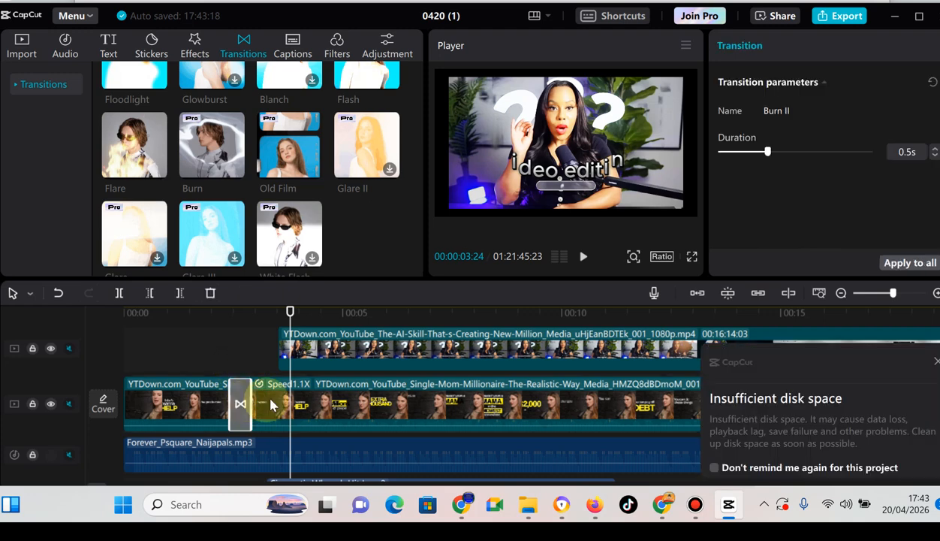
click(933, 363)
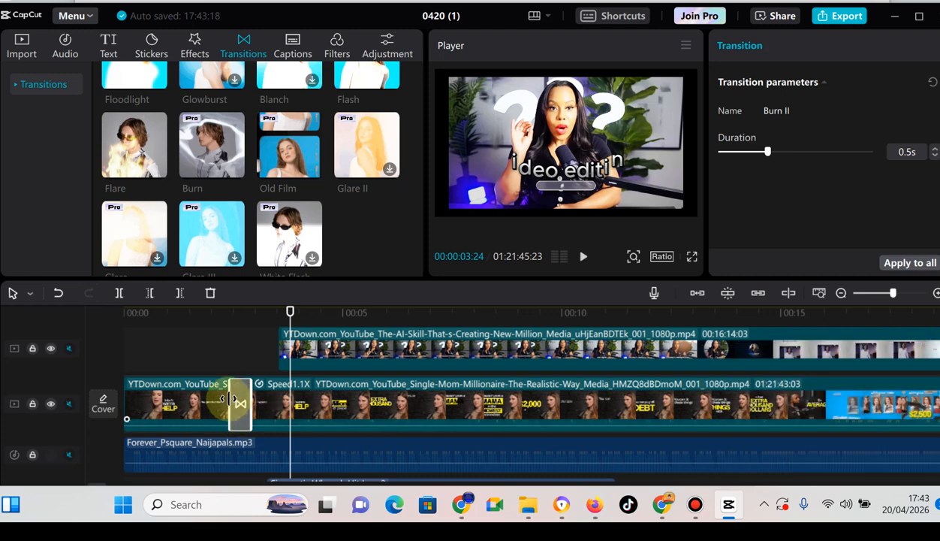
key(Delete)
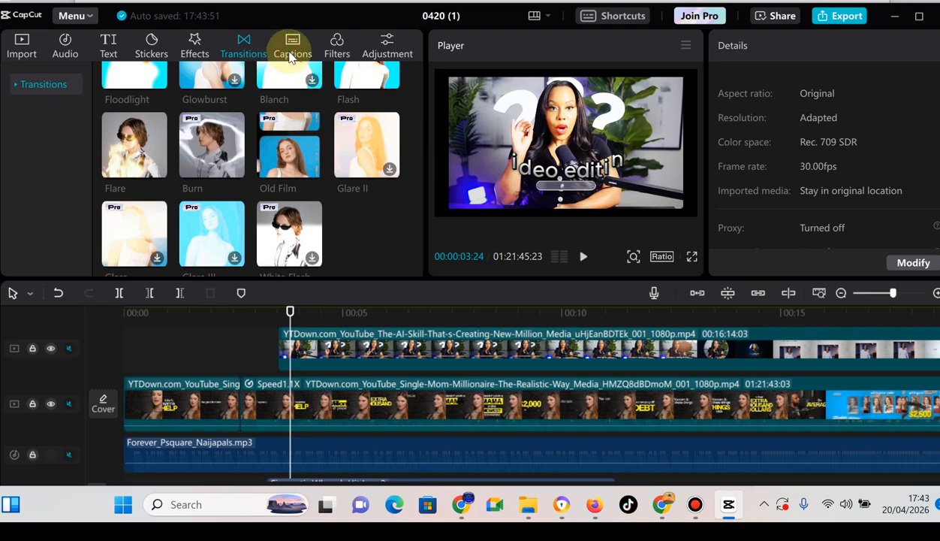
Step: Open the auto captions settings and scrub through the timeline to 00:00:01:24
click(291, 54)
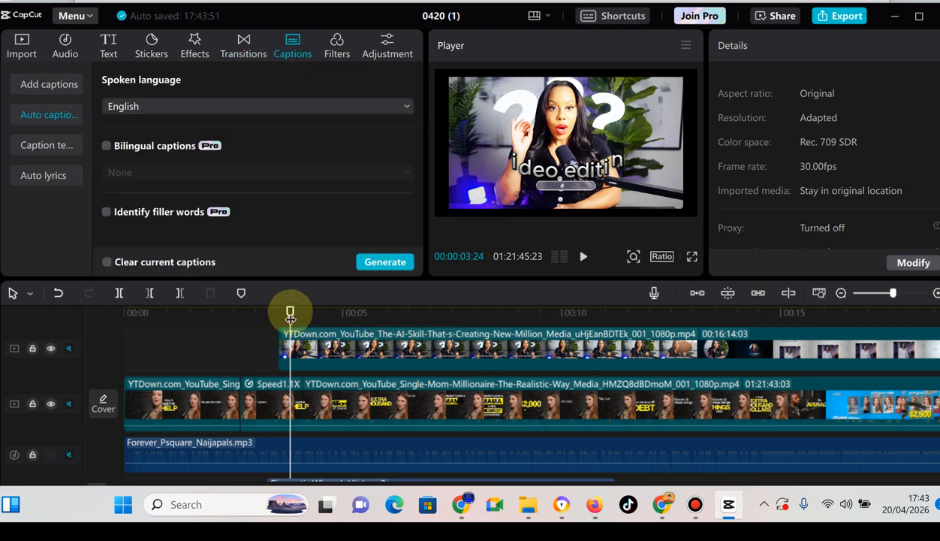
drag(290, 317, 891, 394)
drag(640, 376, 204, 355)
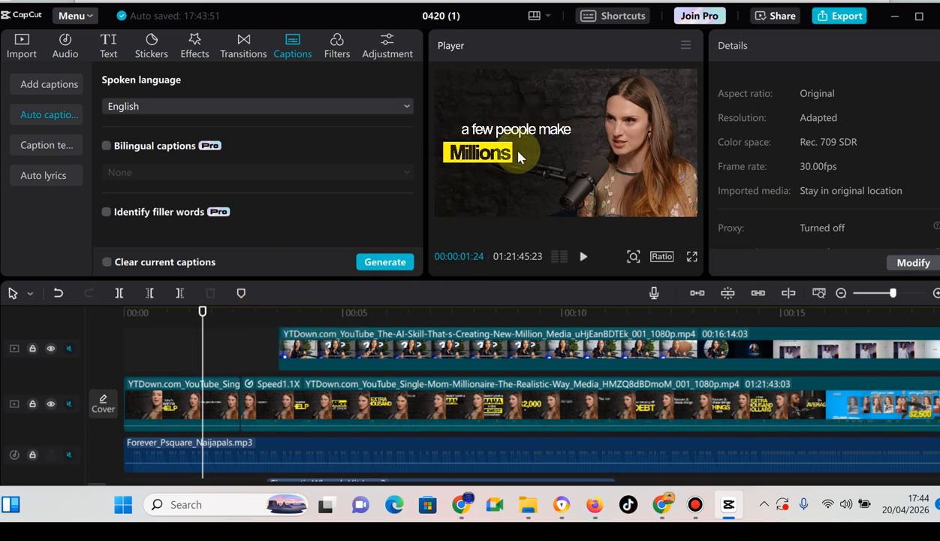
Step: Hide the overlay video track and scrub through the main video, ending with the playhead at 00:00:03:03
drag(203, 311, 360, 346)
click(48, 347)
key(Right)
key(Right)
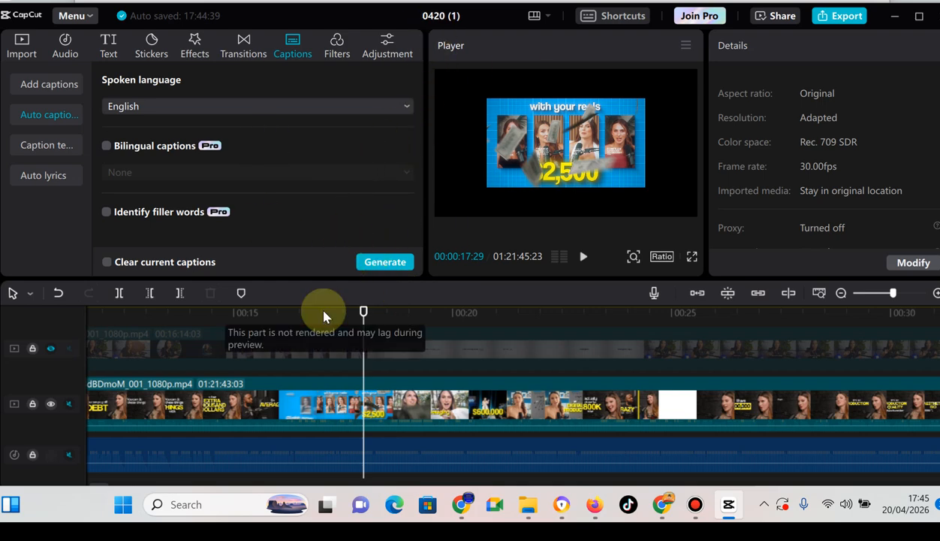
drag(365, 313, 158, 289)
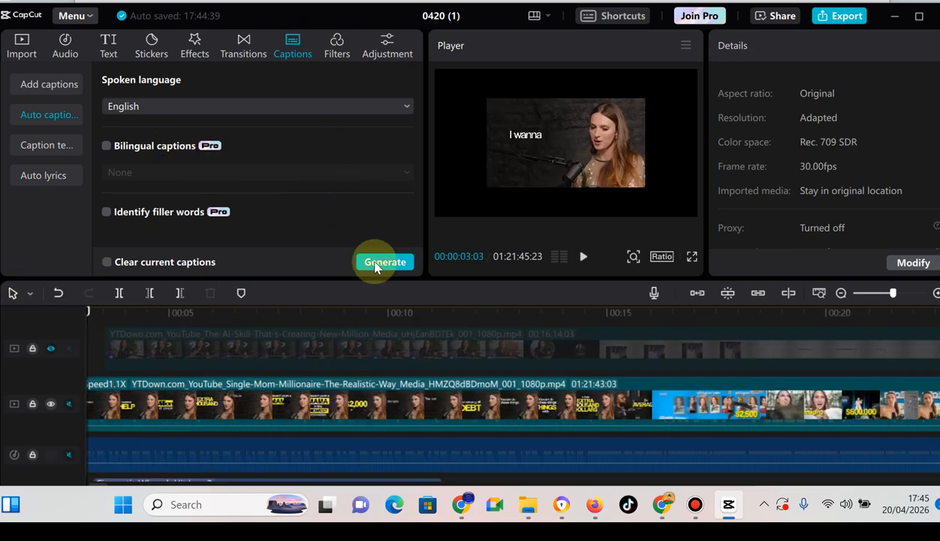
Step: Unmute the main video track and try to generate English auto captions from its speech
click(378, 270)
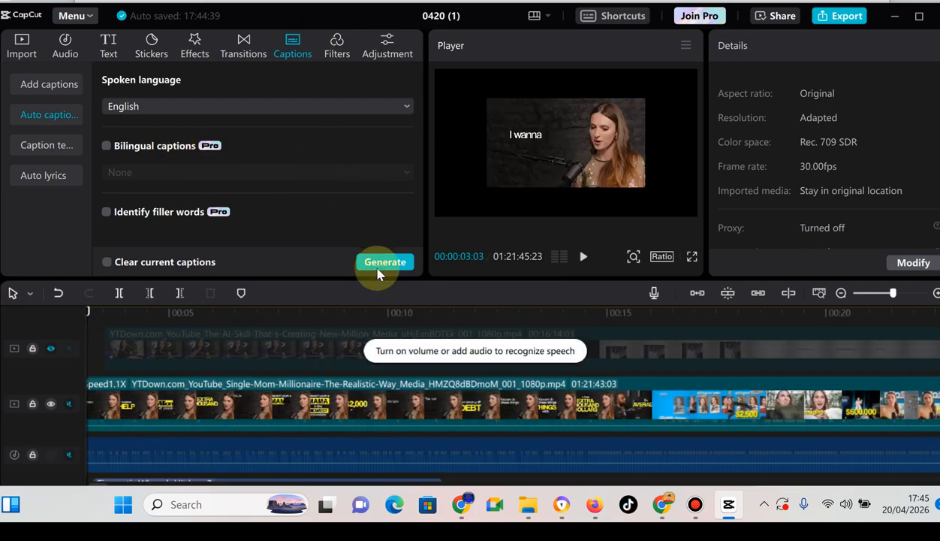
click(69, 403)
click(147, 406)
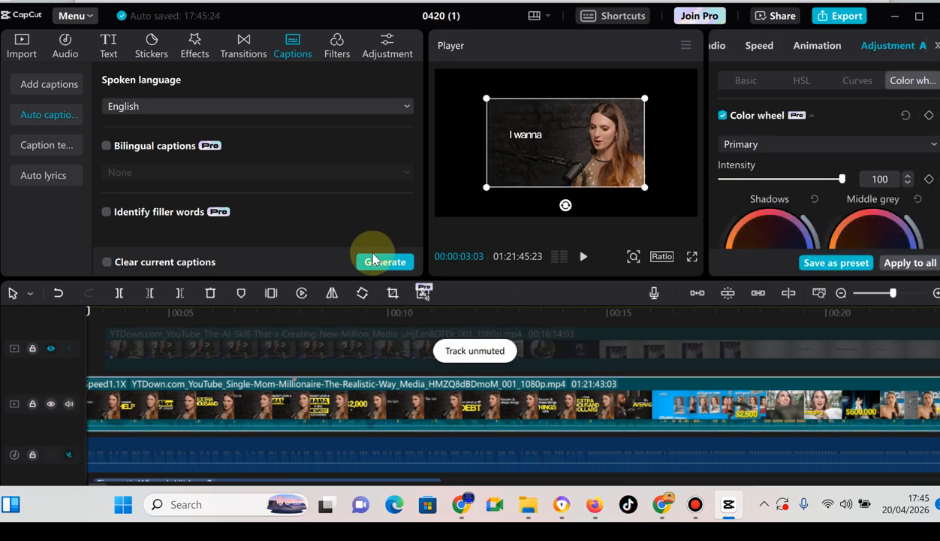
click(383, 263)
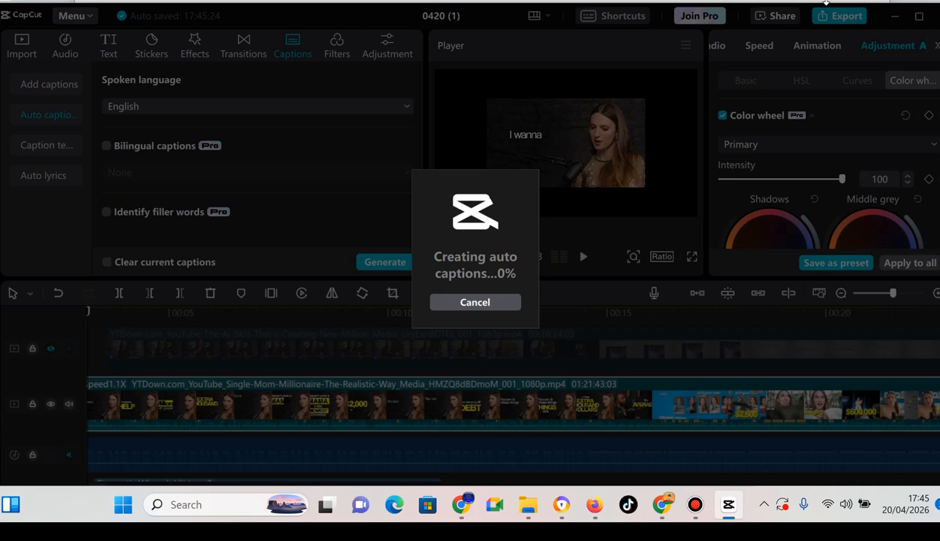
click(475, 303)
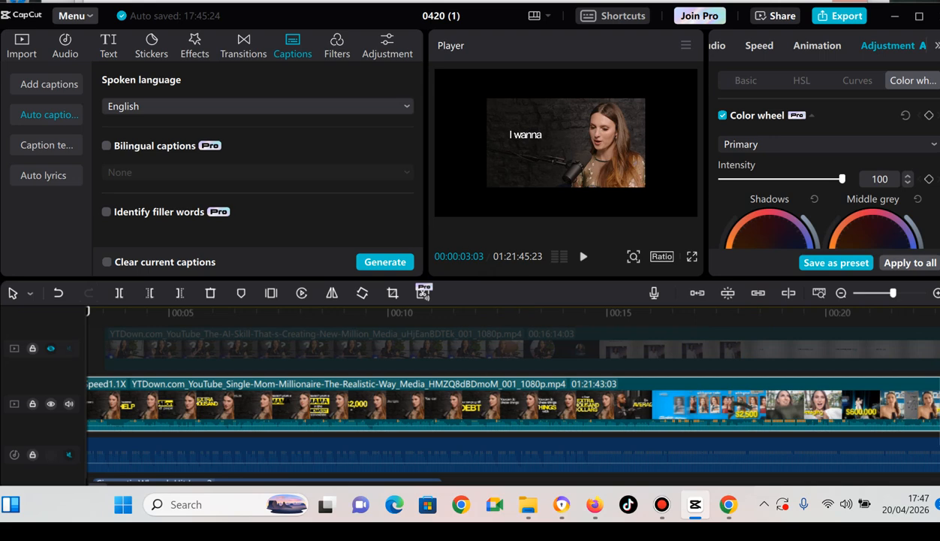
Step: Select the "weclome" text clip on the timeline to view its basic text settings
scroll(481, 391, up, 3)
scroll(481, 391, down, 1)
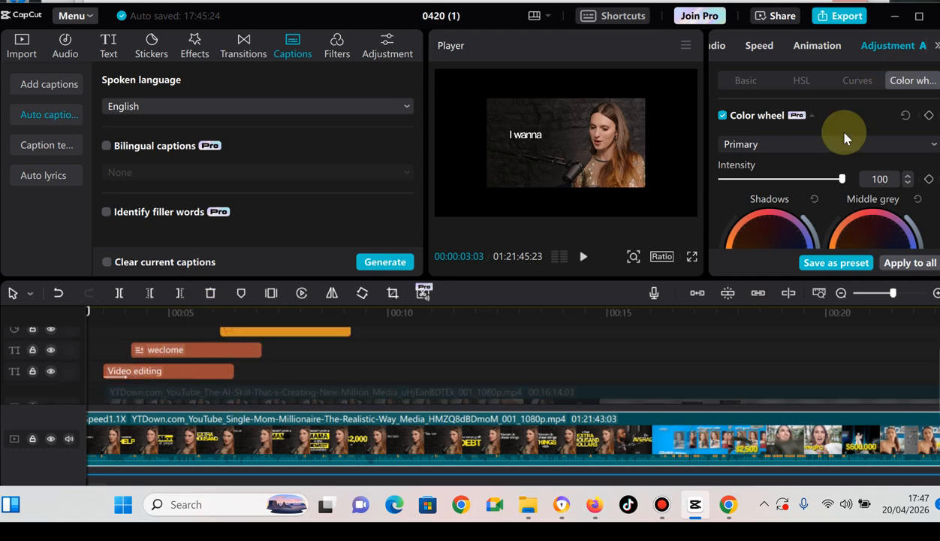
click(167, 350)
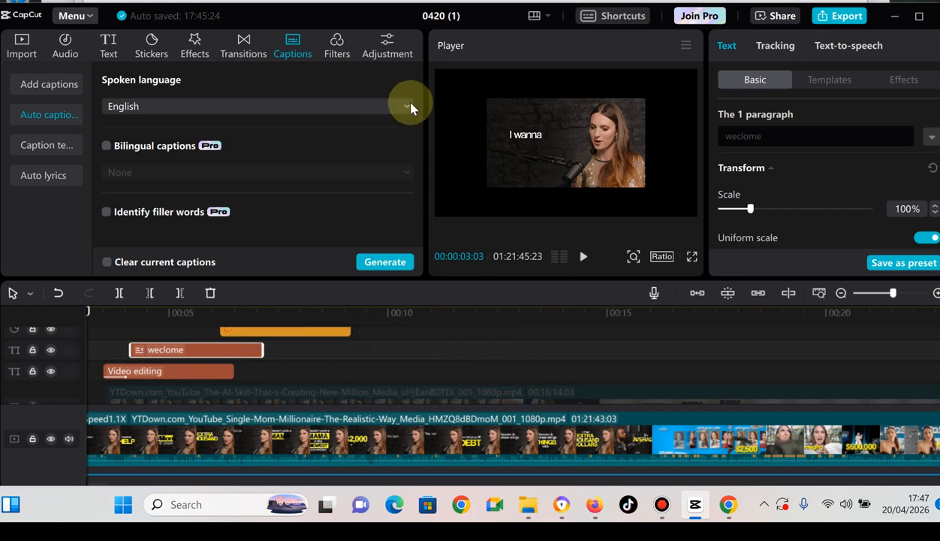
Step: Browse the Life filters and add the Ocean Eyes filter from the Landscape category to the timeline
click(337, 54)
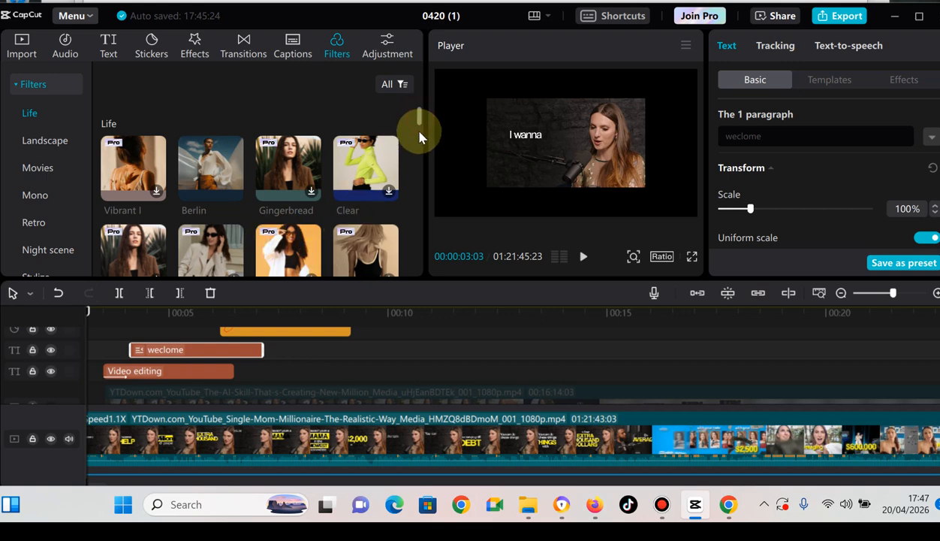
scroll(419, 137, down, 5)
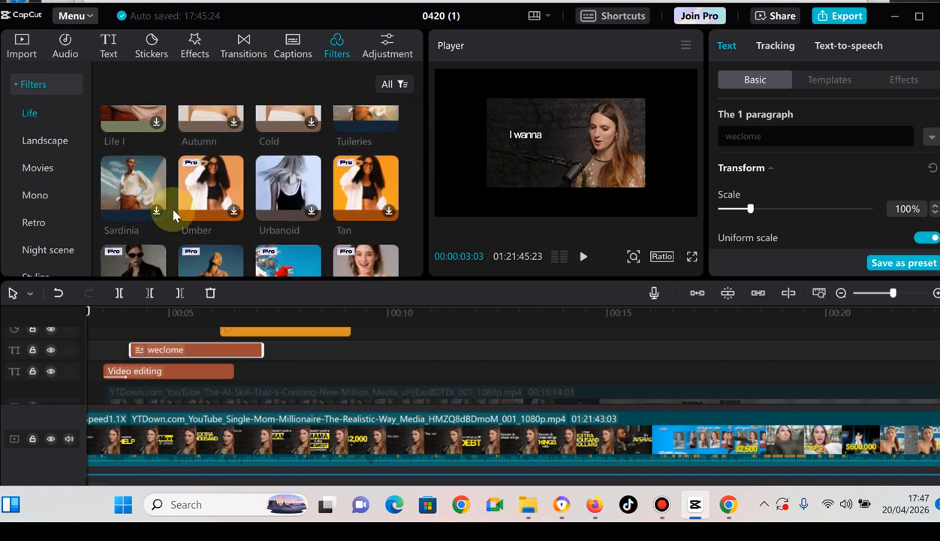
click(60, 143)
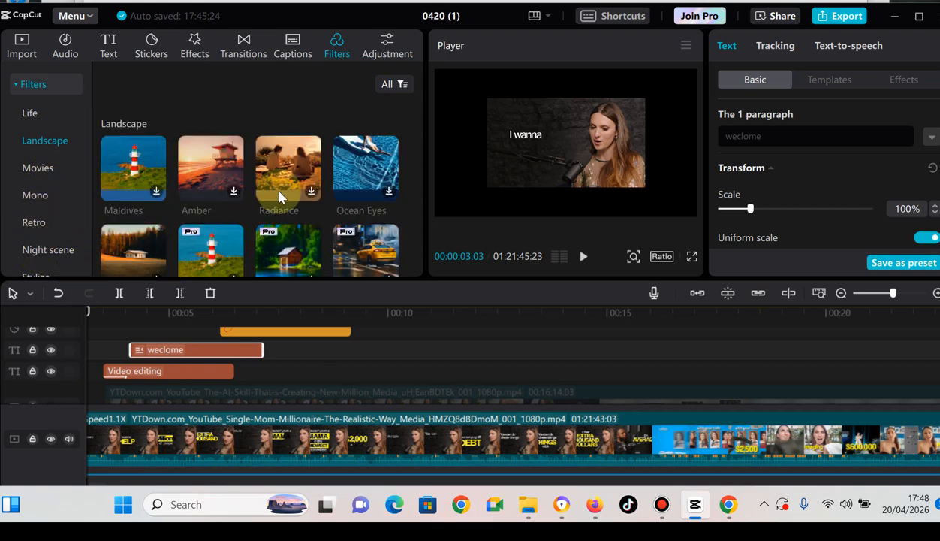
click(365, 175)
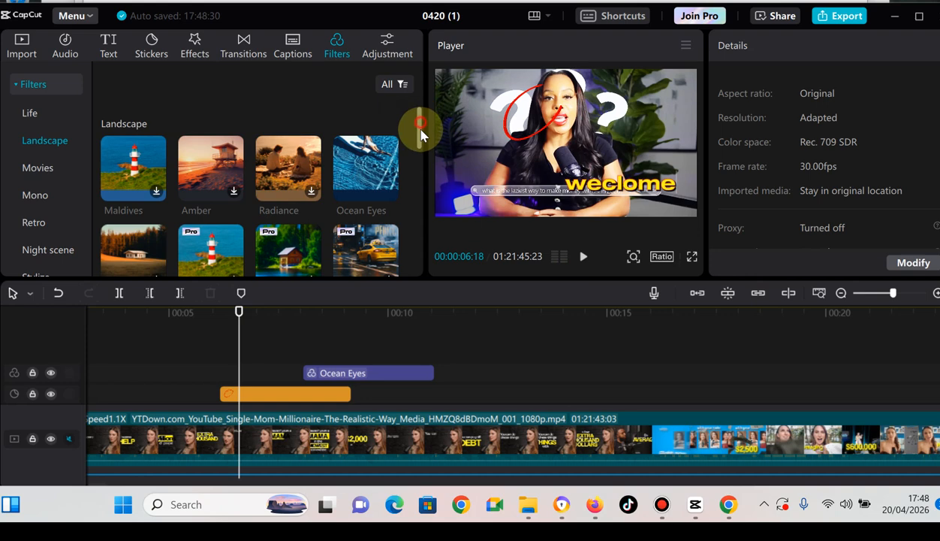
Step: Look through the other Landscape filters and the Night scene filters, and open the custom adjustment options
drag(417, 130, 420, 191)
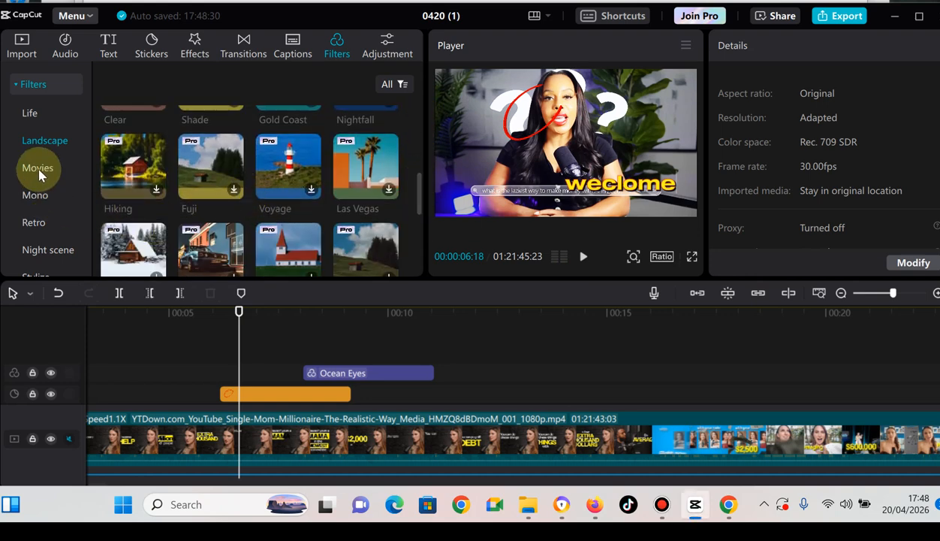
click(54, 251)
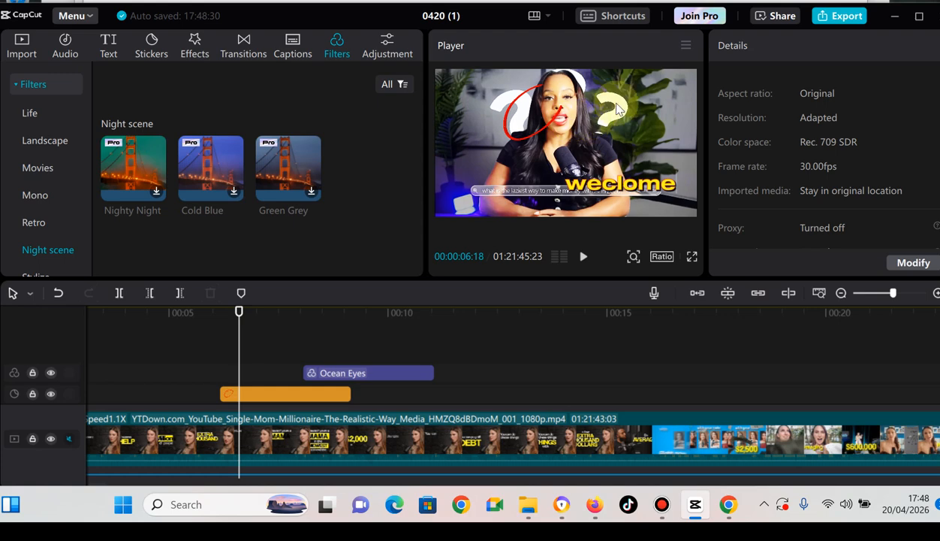
click(387, 56)
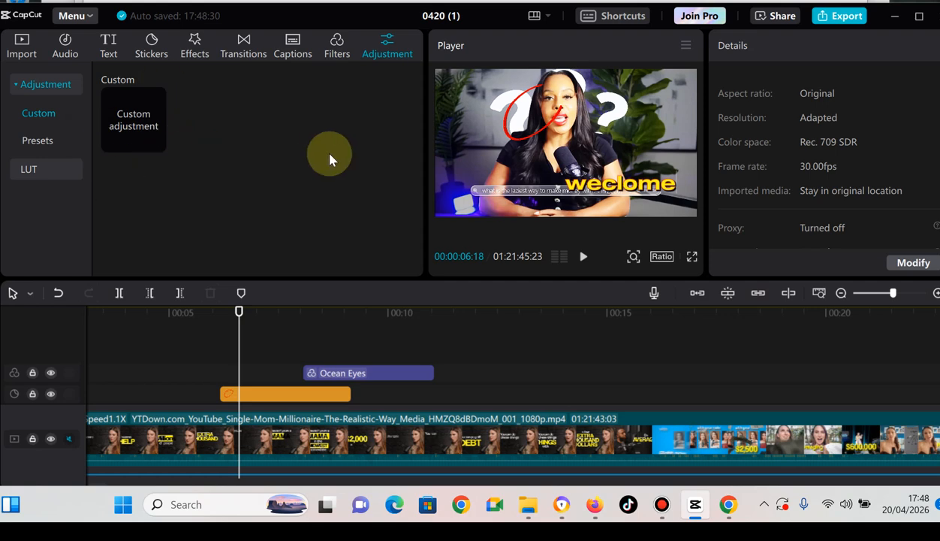
Step: Try to export the project, and return to editing from the Pro materials notice
click(860, 18)
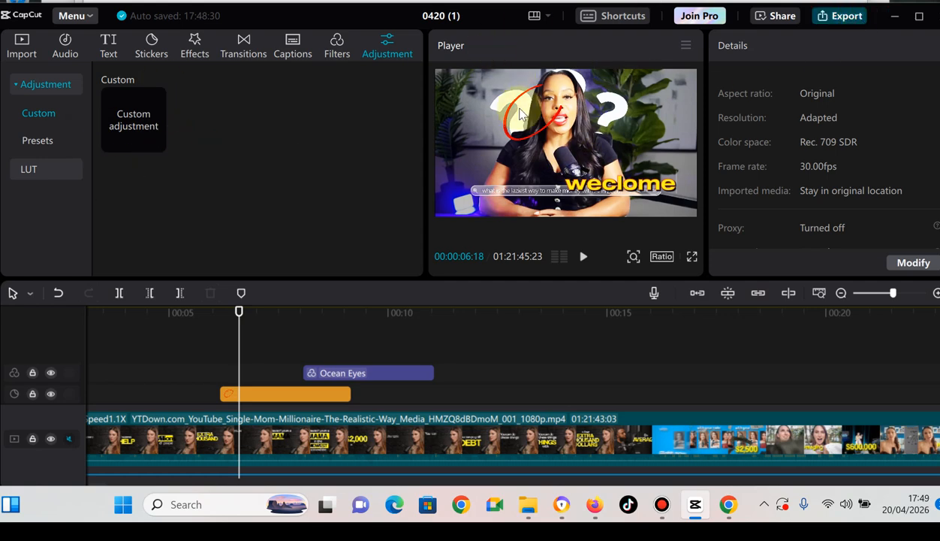
click(444, 15)
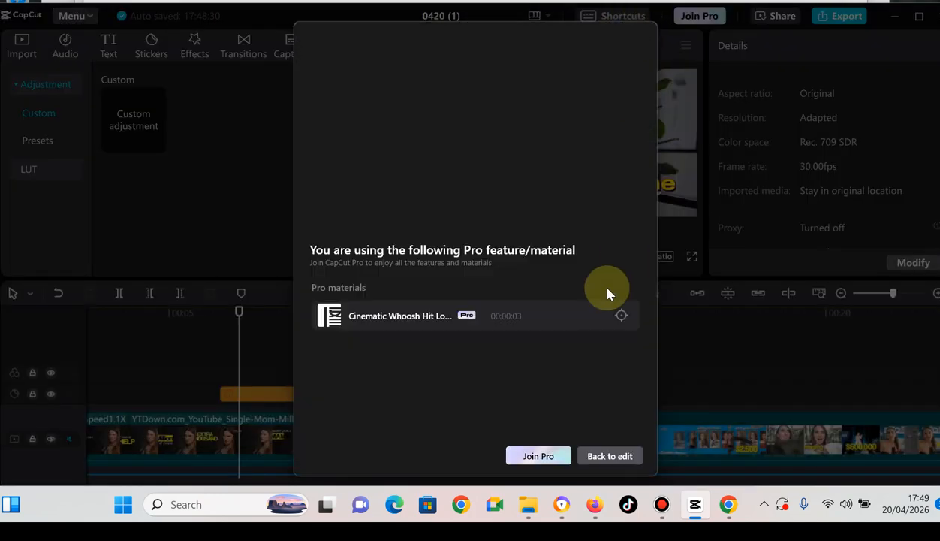
click(612, 456)
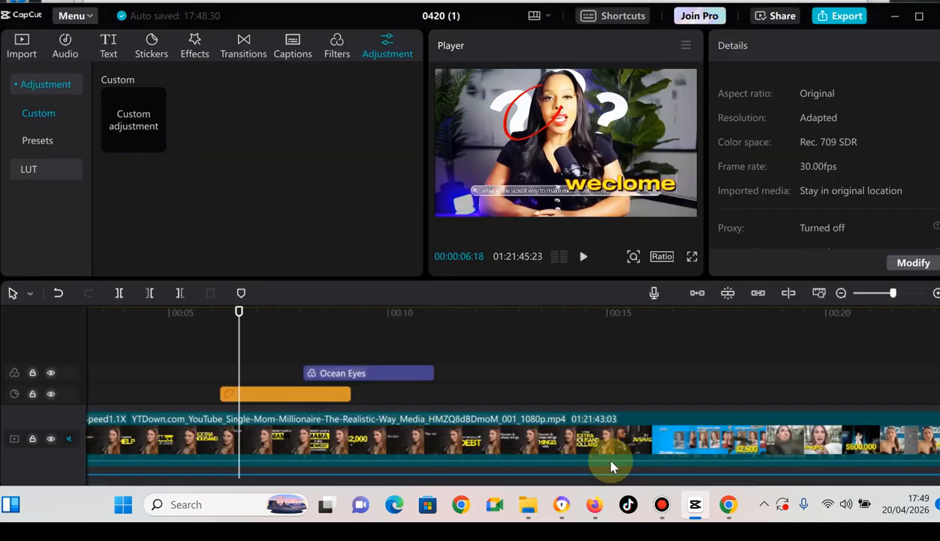
Step: Delete the Ocean Eyes filter clip from the timeline
click(340, 377)
key(Delete)
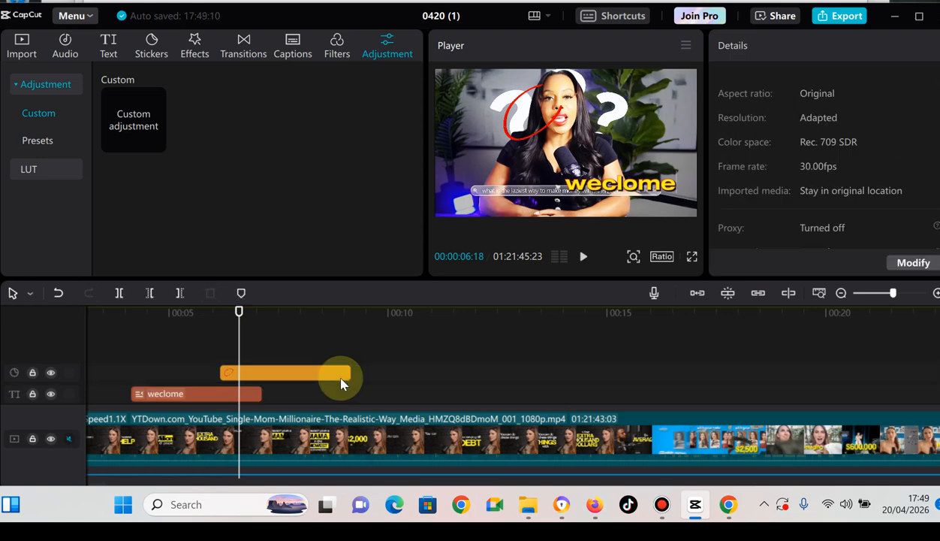
Step: Rename the project to "Video editing" and open its export settings
click(438, 15)
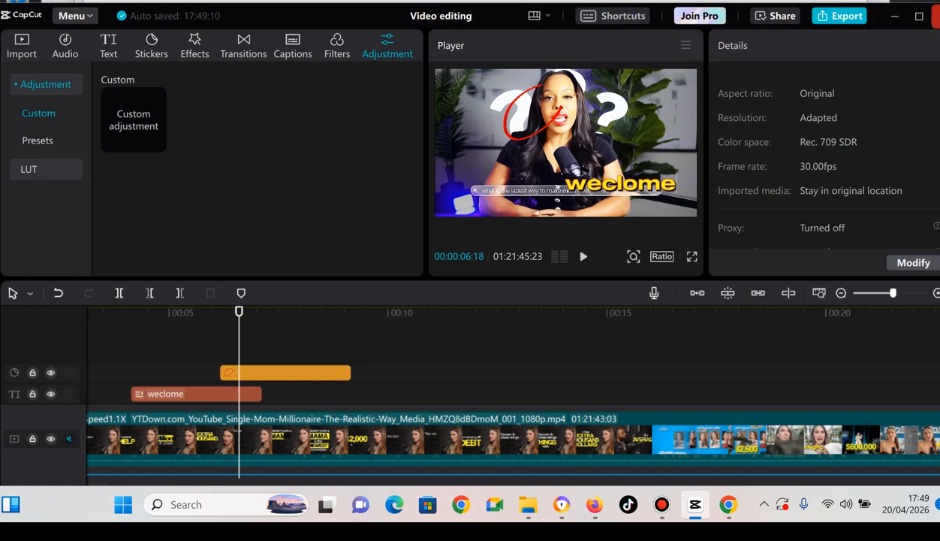
click(840, 18)
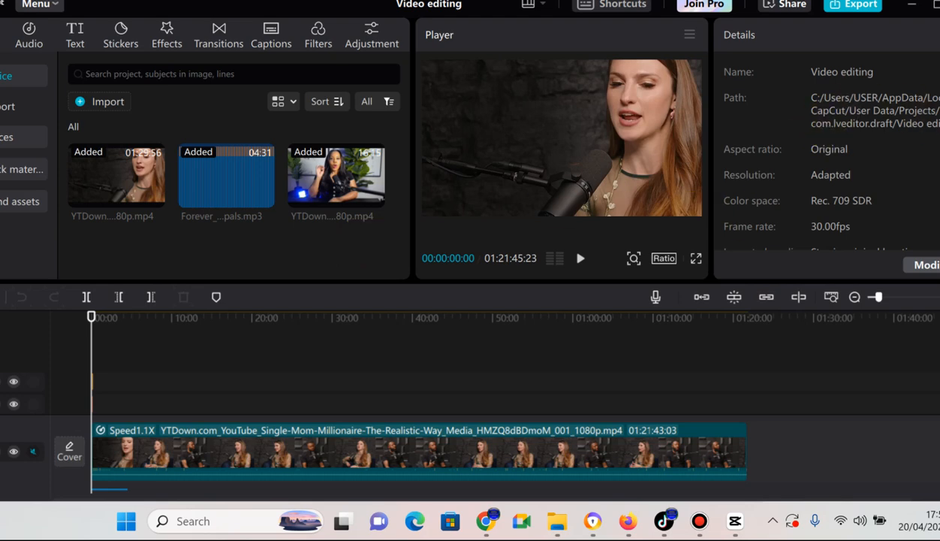
Step: Jump to the end of the project and look over its video, text and audio tracks
scroll(833, 162, down, 1)
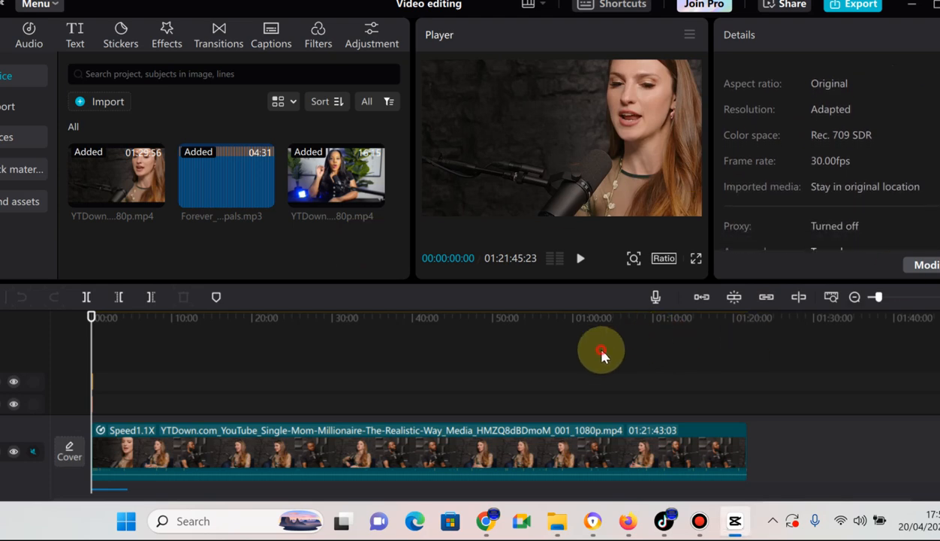
click(602, 350)
key(End)
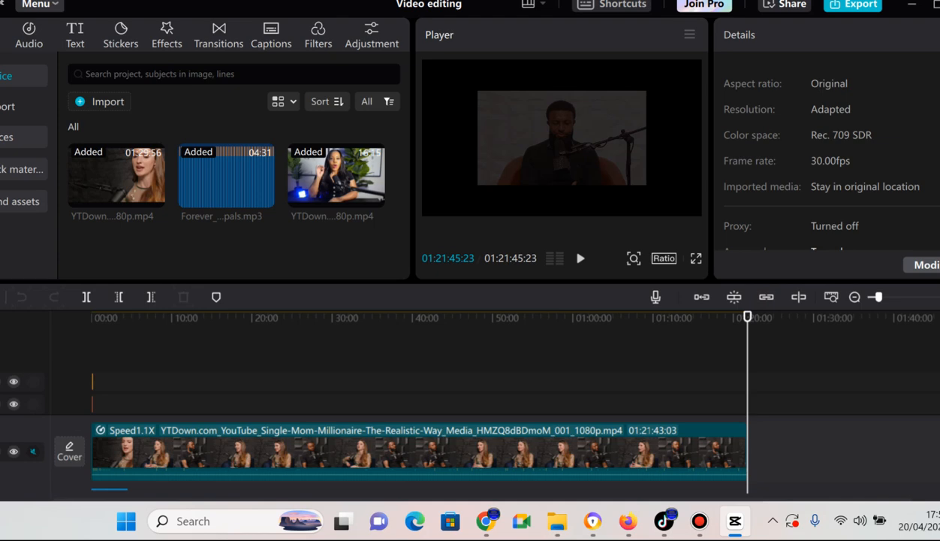
scroll(281, 443, down, 3)
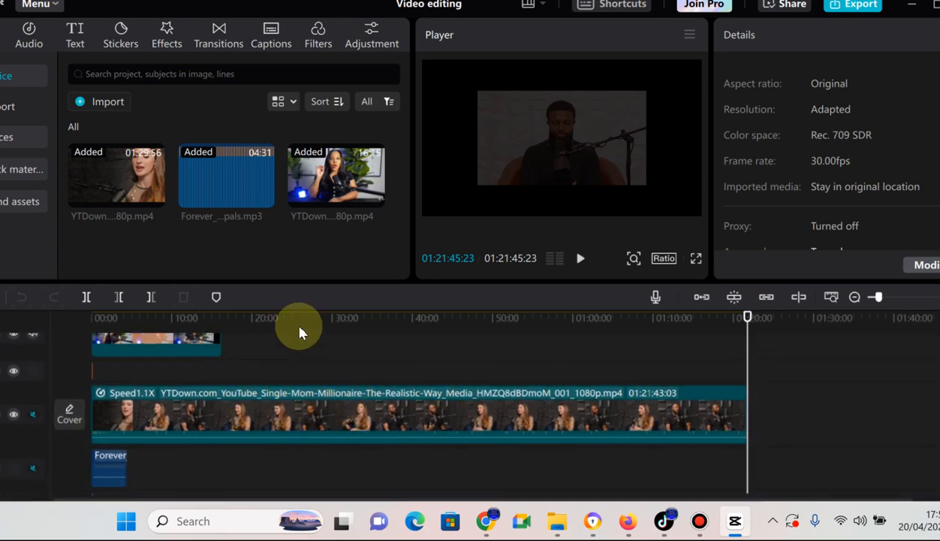
scroll(421, 406, up, 1)
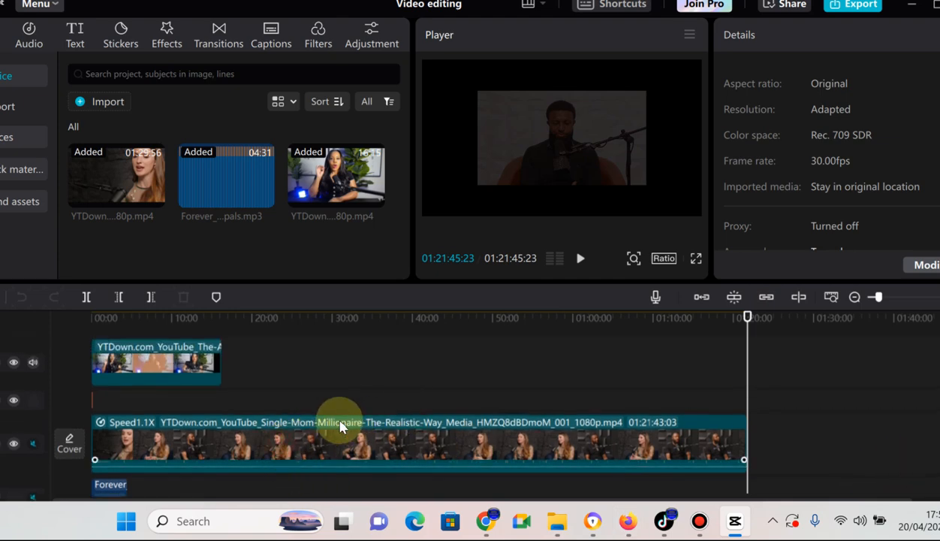
Step: Move the long Single-Mom-Millionaire clip off the main track onto an overlay track, starting at the beginning of the timeline
click(303, 435)
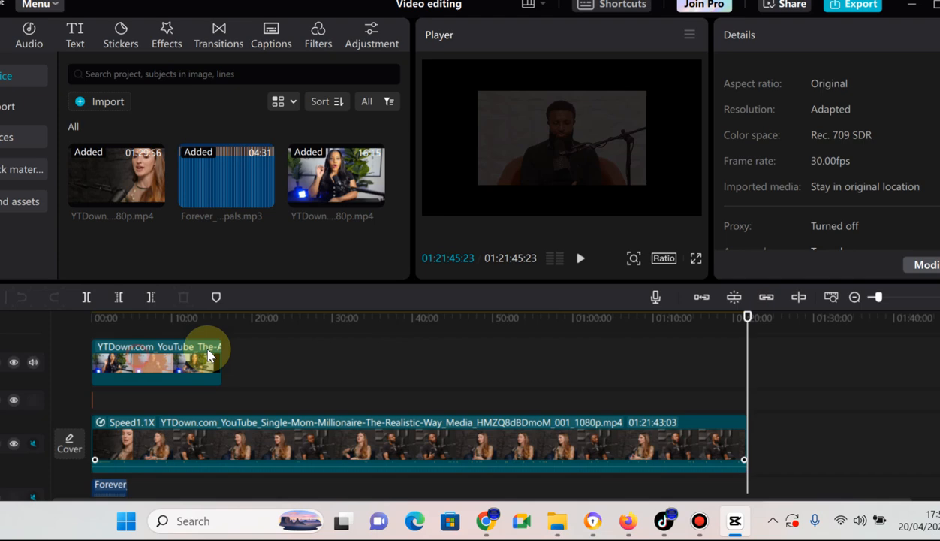
click(207, 374)
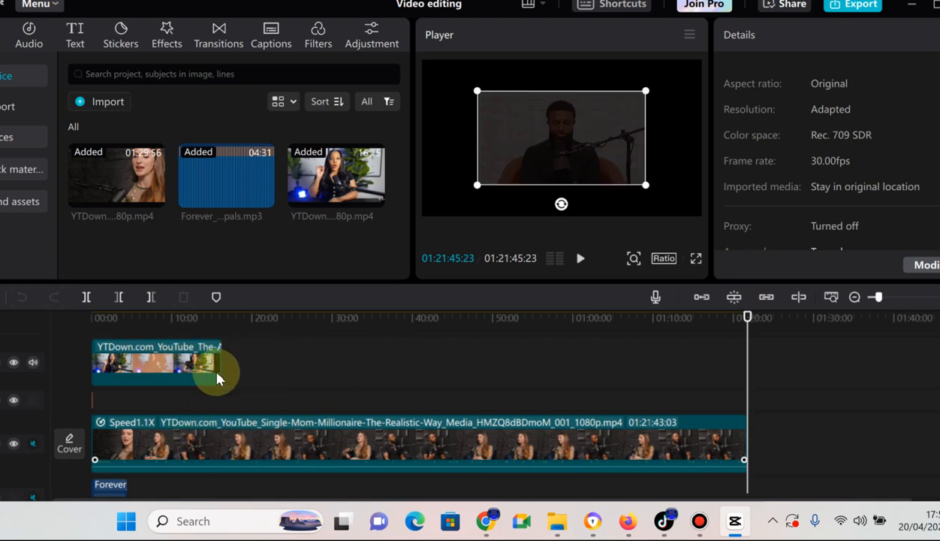
drag(216, 373, 216, 435)
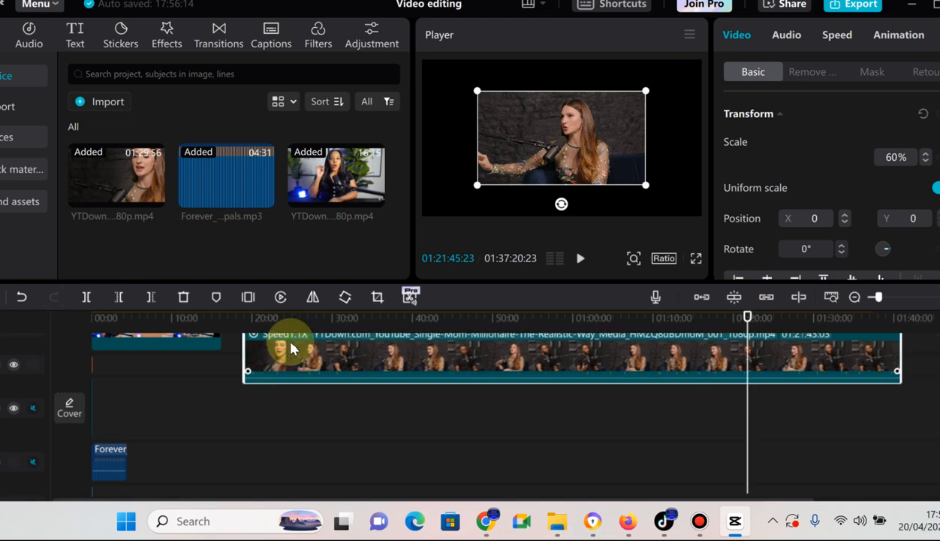
click(327, 398)
drag(326, 398, 298, 392)
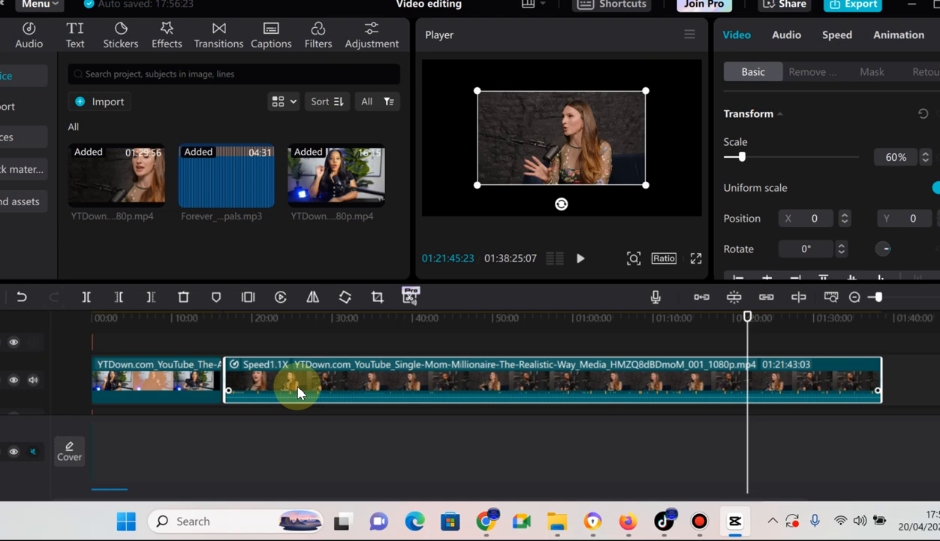
drag(298, 392, 145, 442)
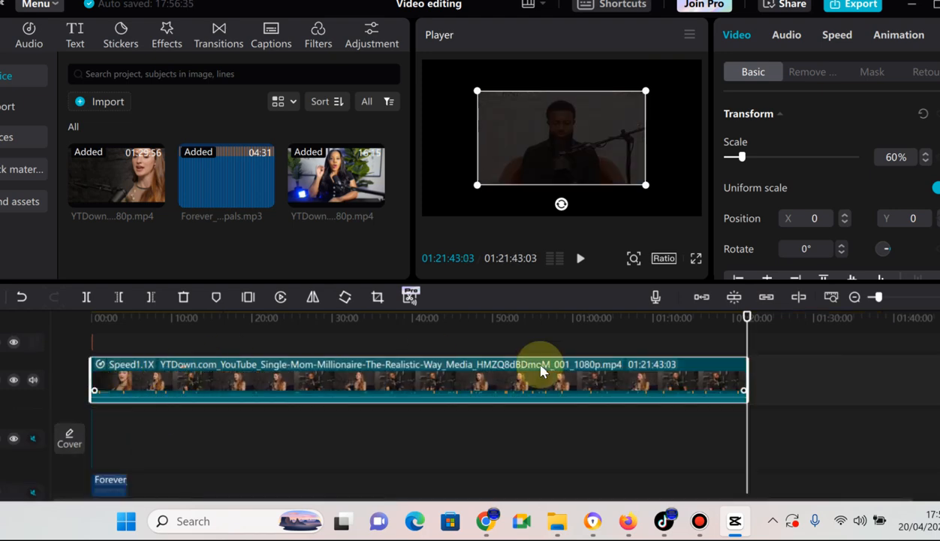
Step: Move the short overlay video onto the track directly above the long clip, starting about 2 minutes in
scroll(502, 387, up, 3)
scroll(502, 388, down, 2)
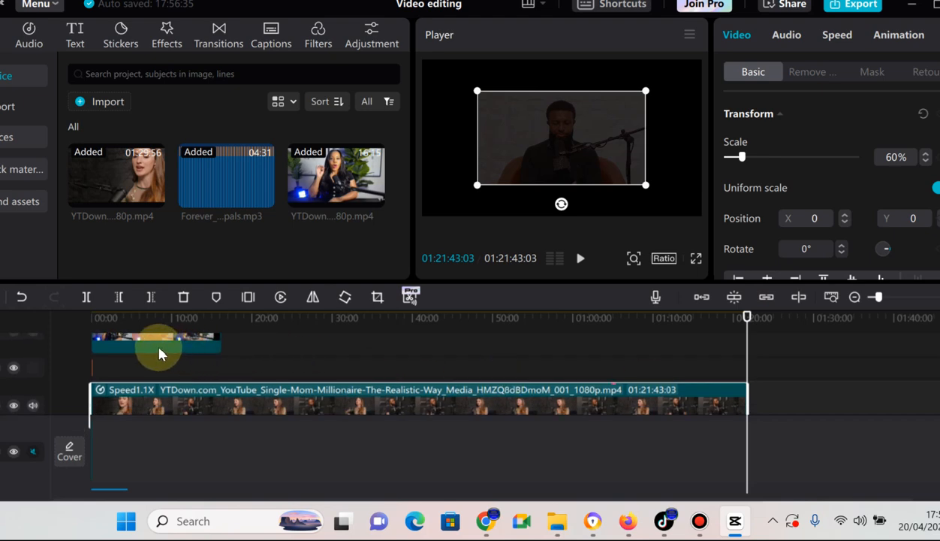
click(199, 340)
scroll(179, 399, up, 2)
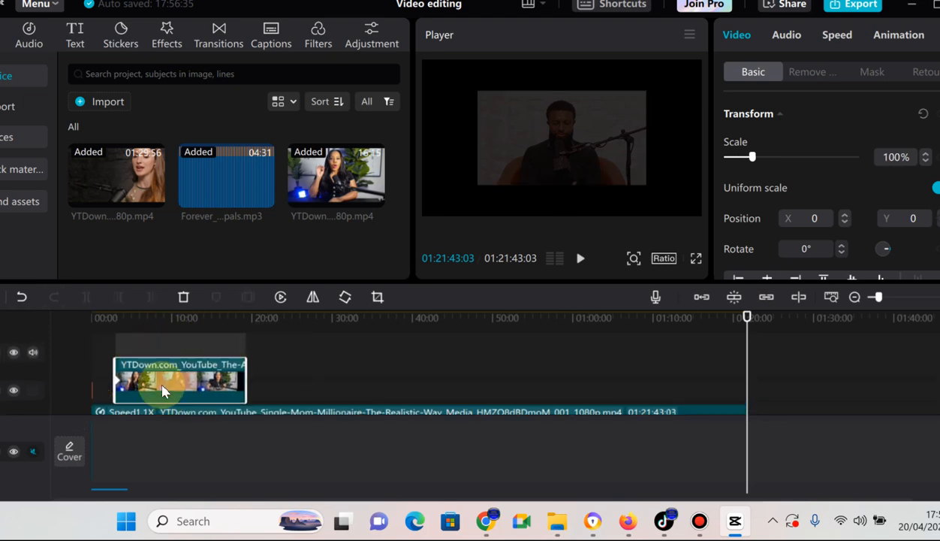
drag(184, 413, 197, 412)
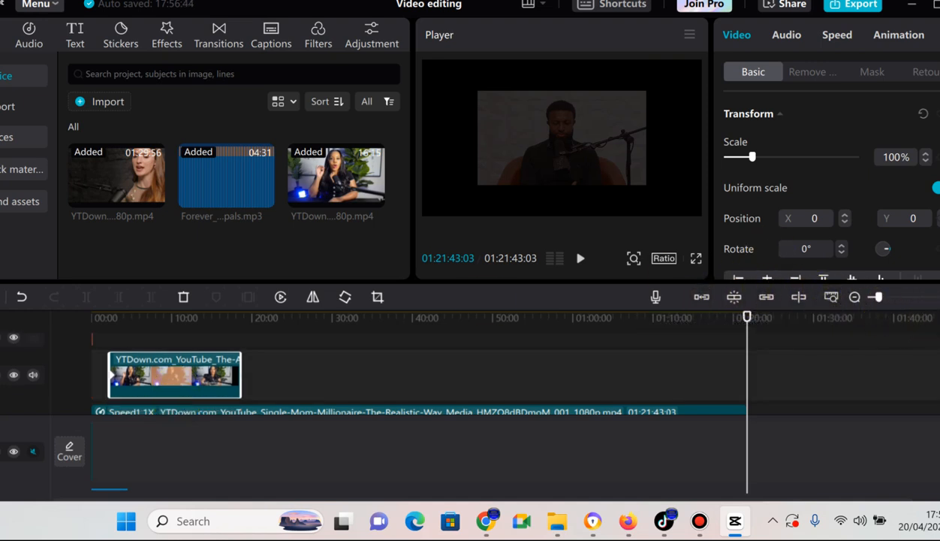
scroll(931, 372, down, 1)
scroll(931, 372, up, 1)
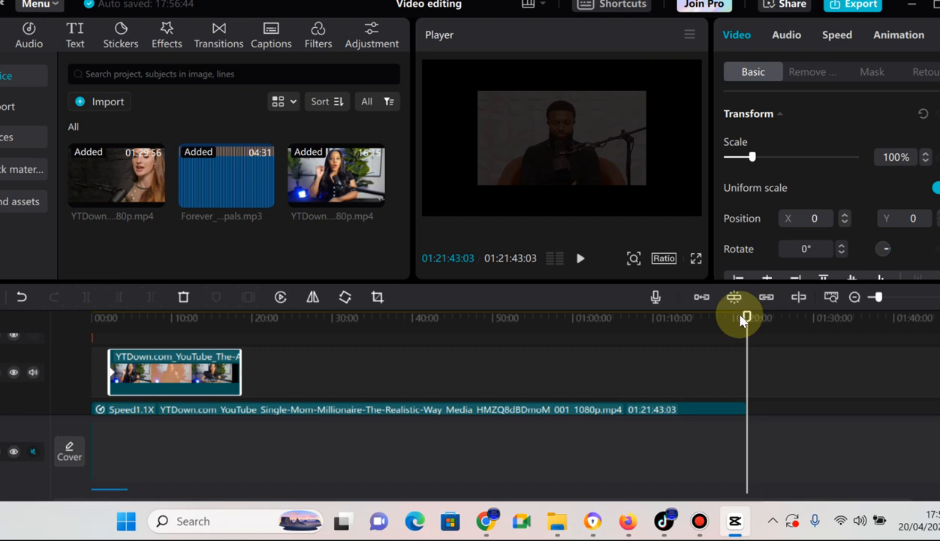
Step: Turn on the main track magnet, auto snapping, linkage and preview axis for the timeline
click(735, 300)
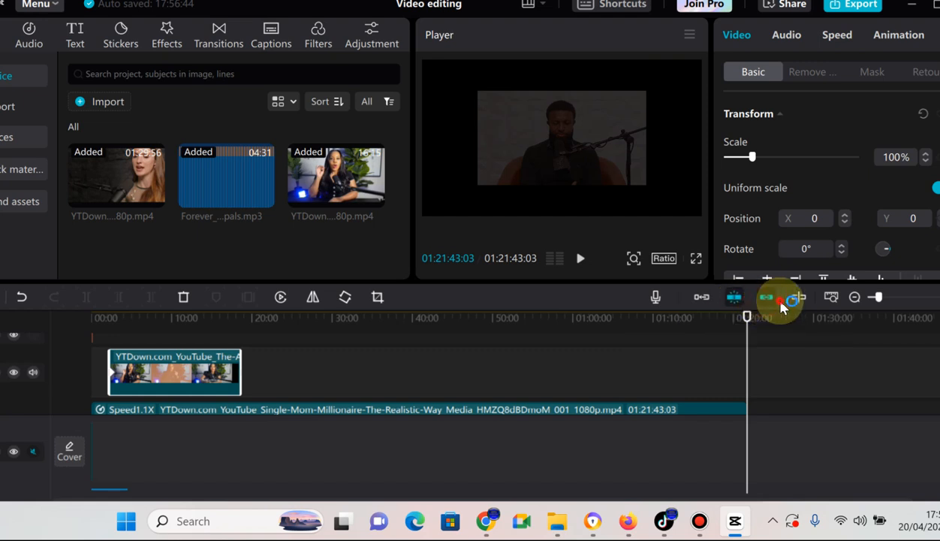
click(785, 300)
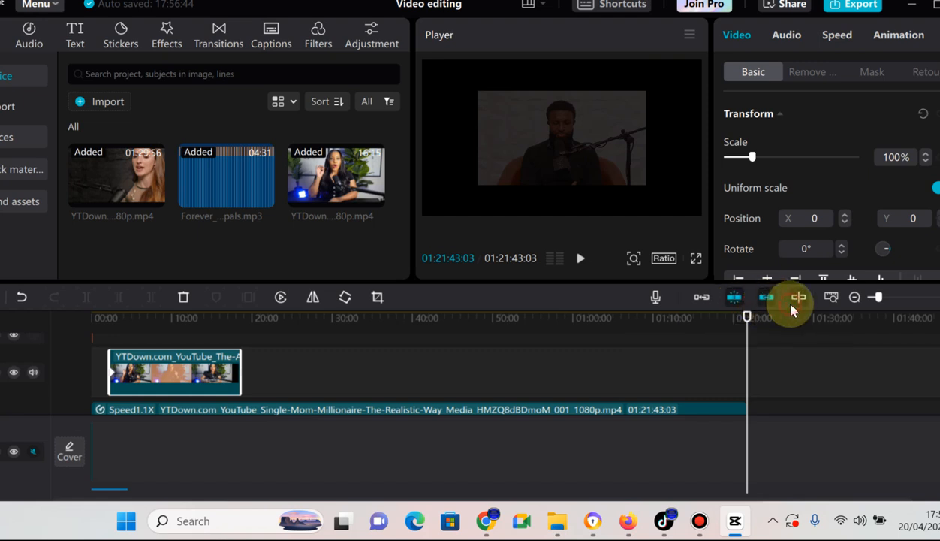
click(703, 301)
Step: Shift the short overlay video along its track so that it starts at about 13 minutes
drag(182, 379, 246, 366)
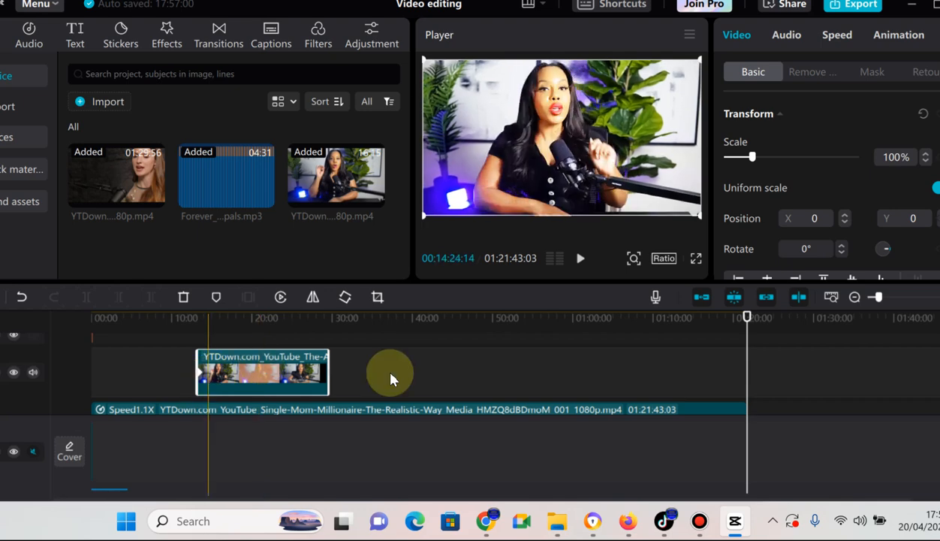
scroll(495, 372, down, 1)
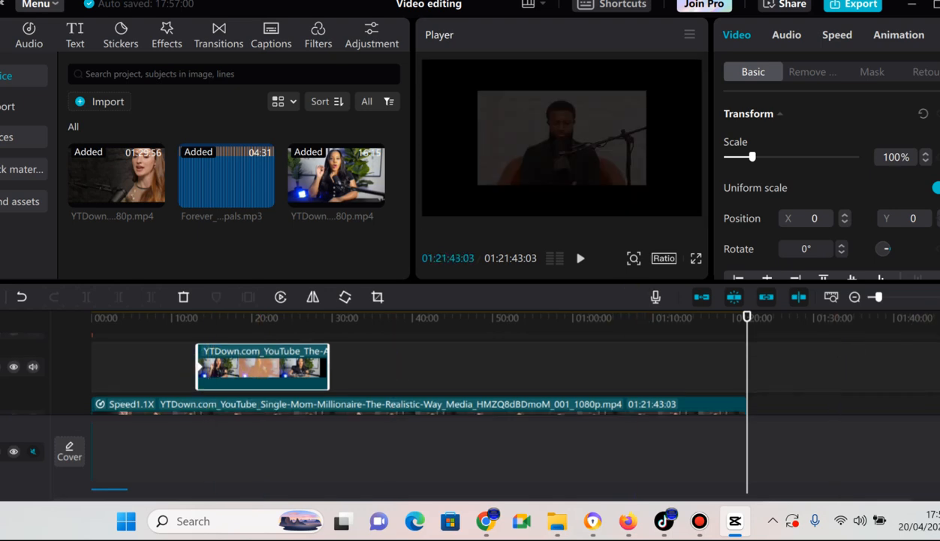
scroll(492, 421, down, 2)
Step: Unmute the track of the "Forever" audio clip and select that clip to show its basic audio settings
click(122, 461)
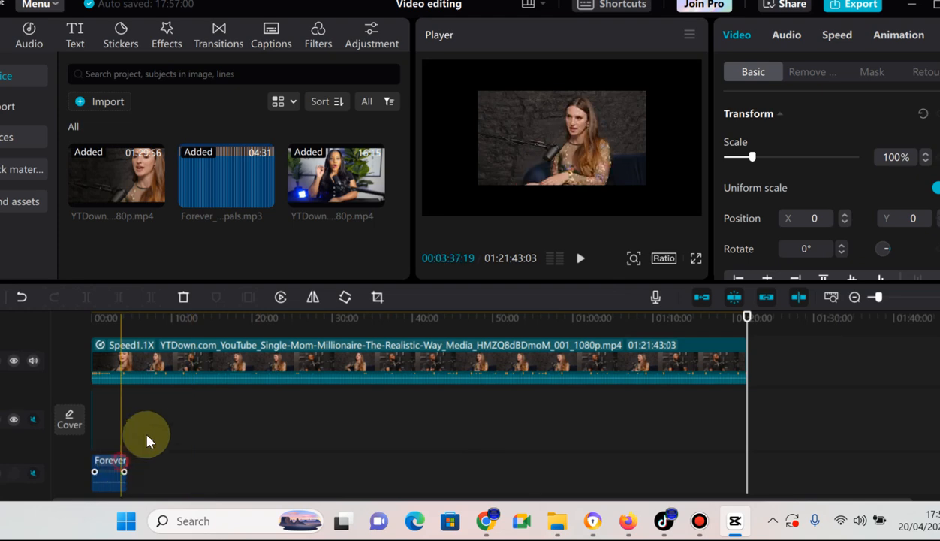
click(110, 470)
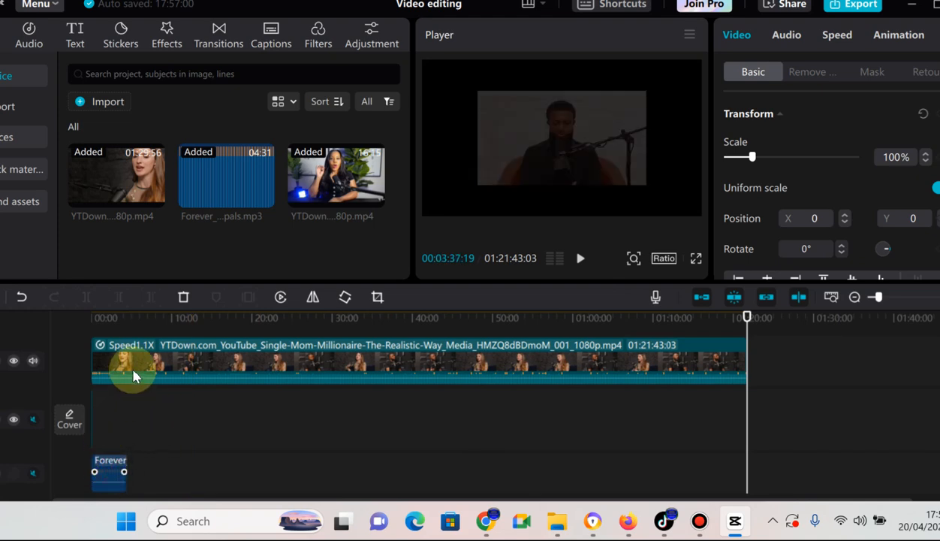
click(99, 461)
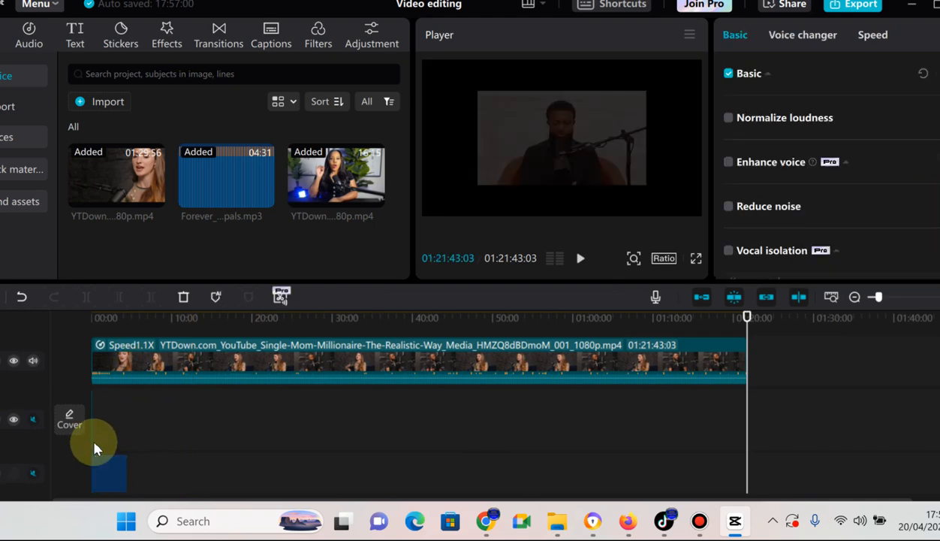
click(92, 356)
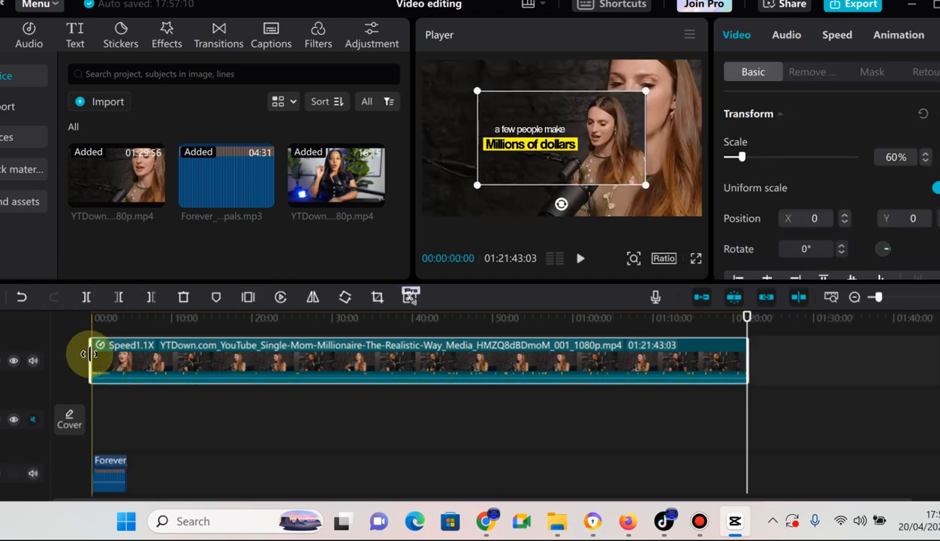
drag(90, 353, 84, 472)
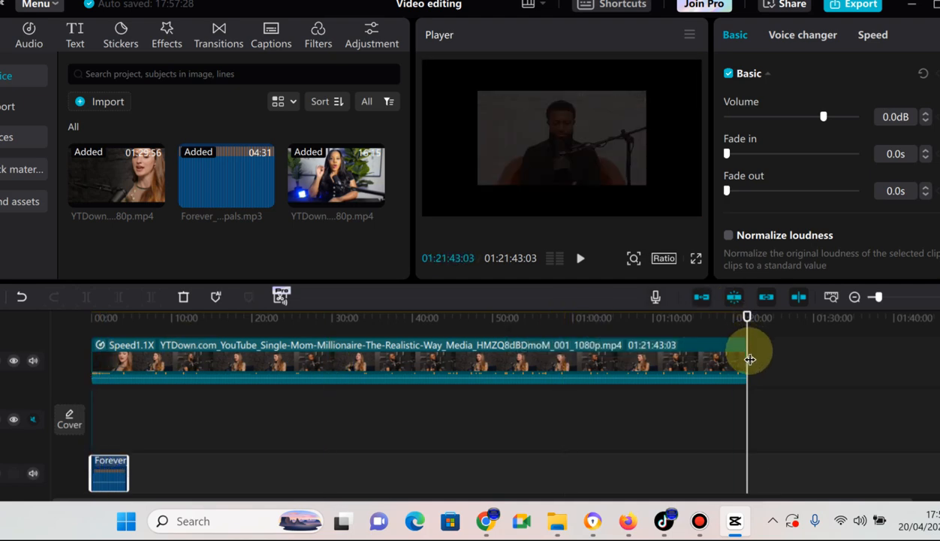
Step: Place the playhead near the end of the long clip and trim the clip's end back to it, at 01:12:30:18
drag(749, 359, 674, 356)
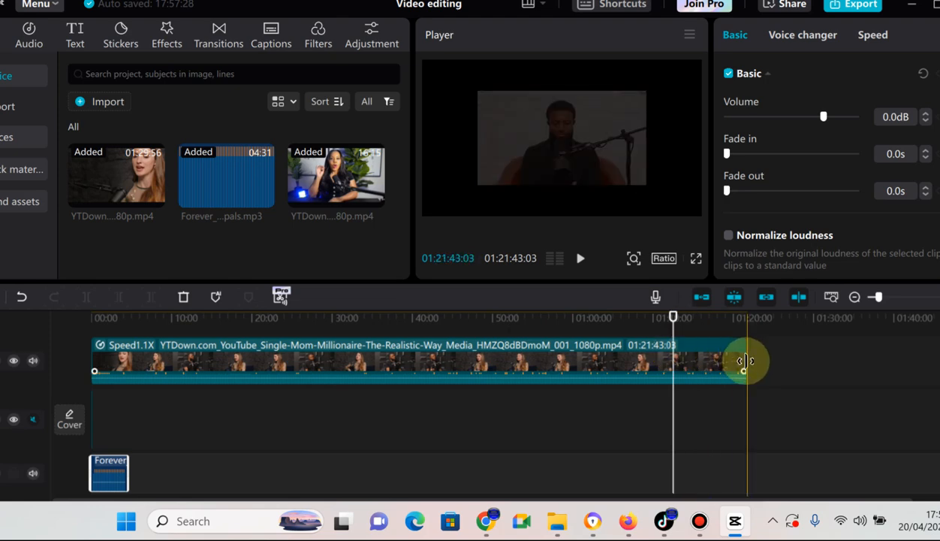
drag(744, 361, 718, 363)
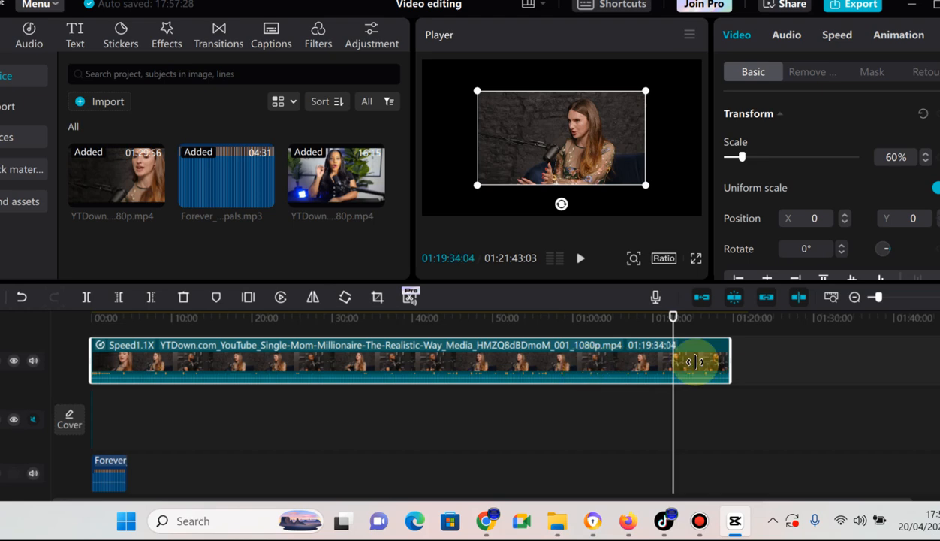
drag(654, 378, 672, 378)
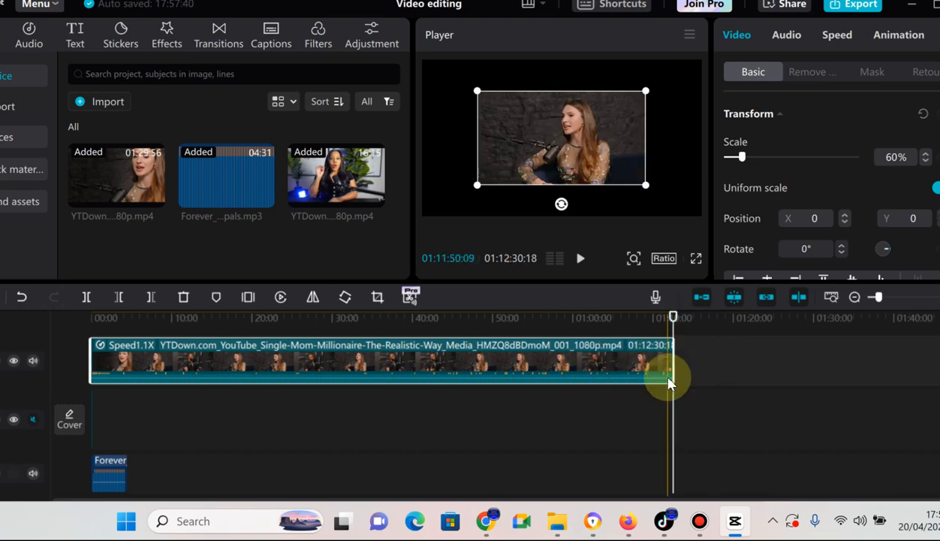
Step: Split the long clip at 00:36:10:08 and trim both ends of its second part to run from about 41 minutes to 01:08:08:18
click(382, 317)
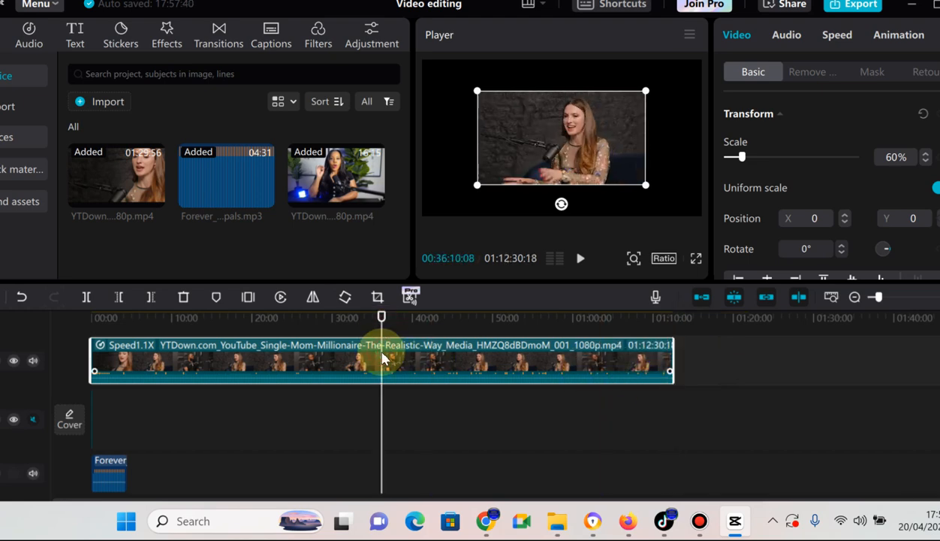
click(87, 298)
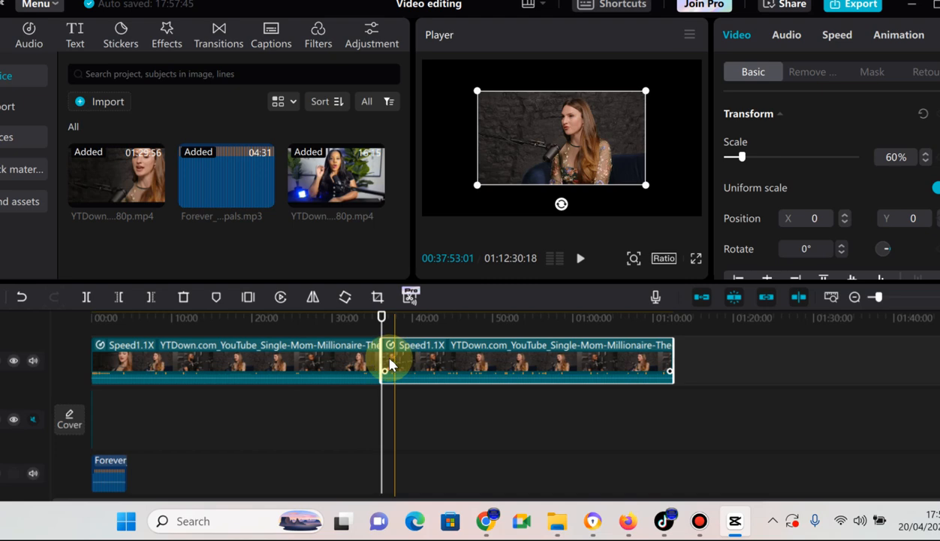
drag(384, 353, 473, 346)
drag(535, 361, 501, 371)
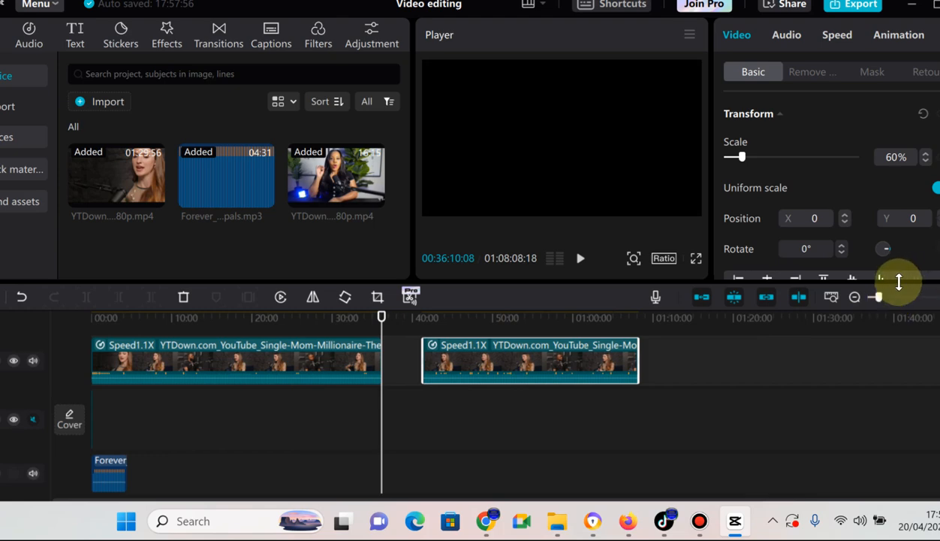
mouse_move(878, 301)
mouse_down()
mouse_move(931, 300)
mouse_move(866, 300)
mouse_move(884, 299)
mouse_up()
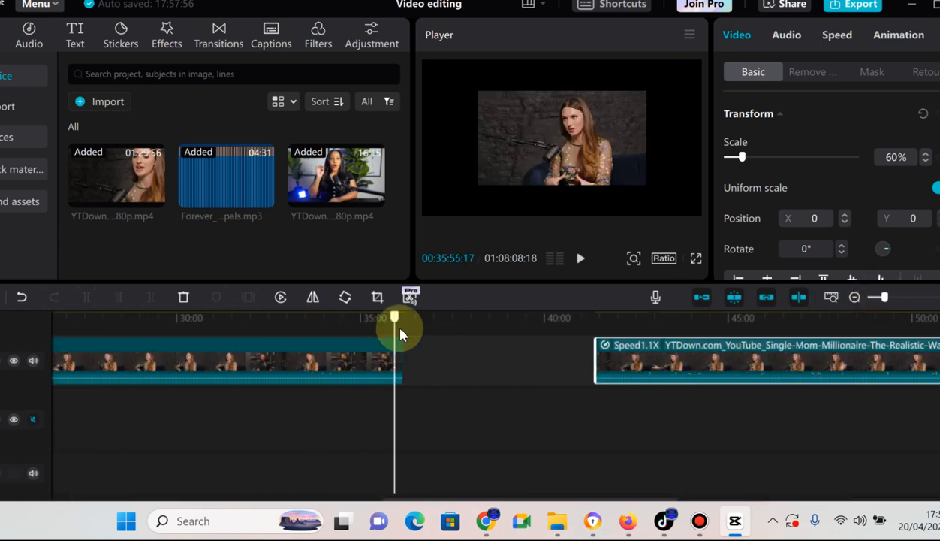
Step: Place the playhead at 00:34:19:21 and show both parts of the long clip together on the timeline
click(336, 342)
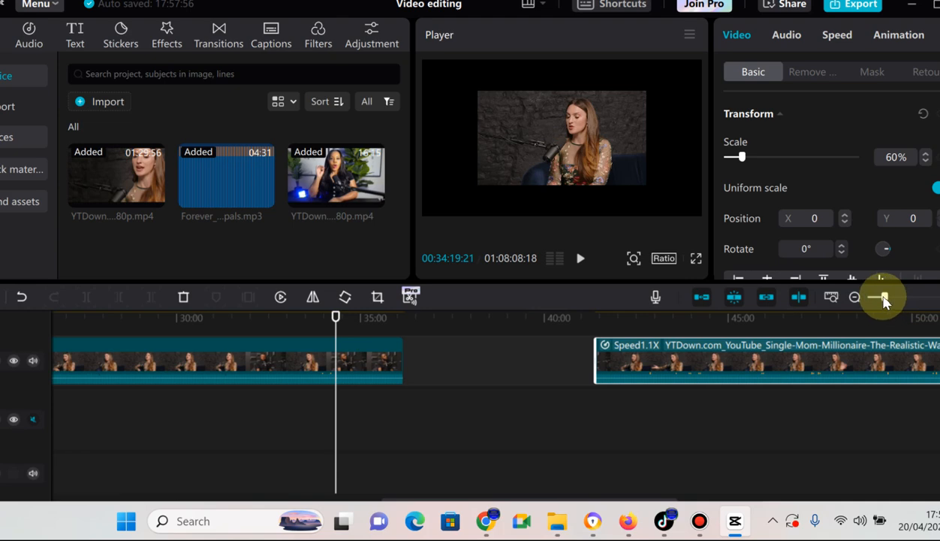
drag(886, 297, 880, 299)
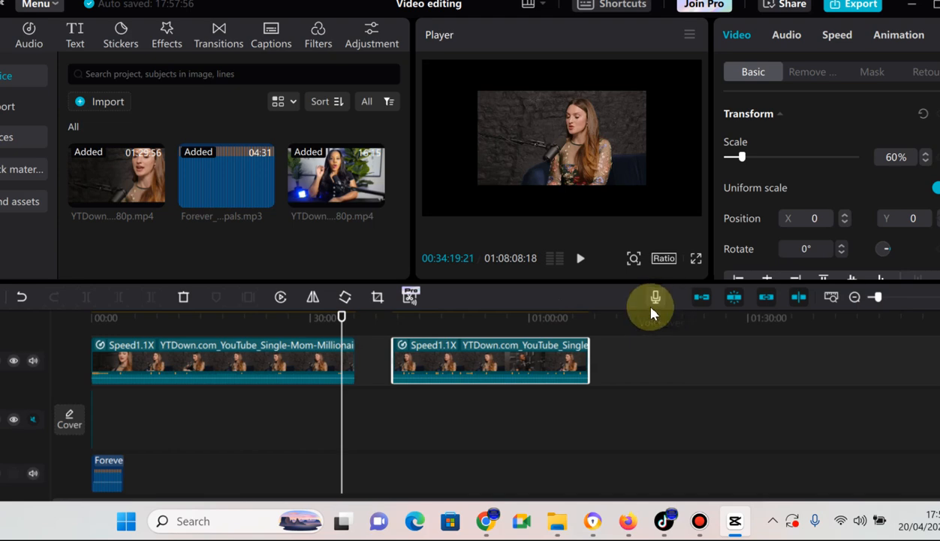
click(318, 296)
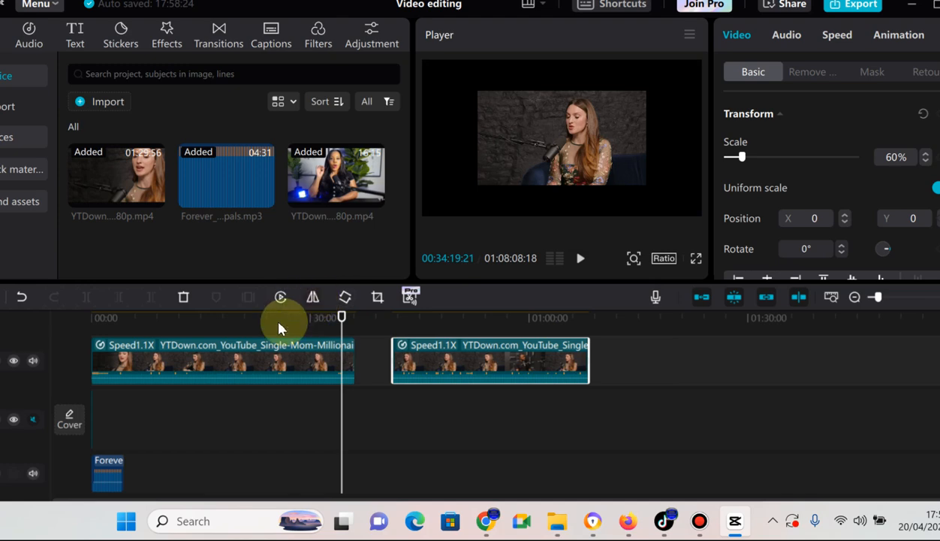
Step: Try to export the project and return to editing from the Pro materials notice
click(855, 6)
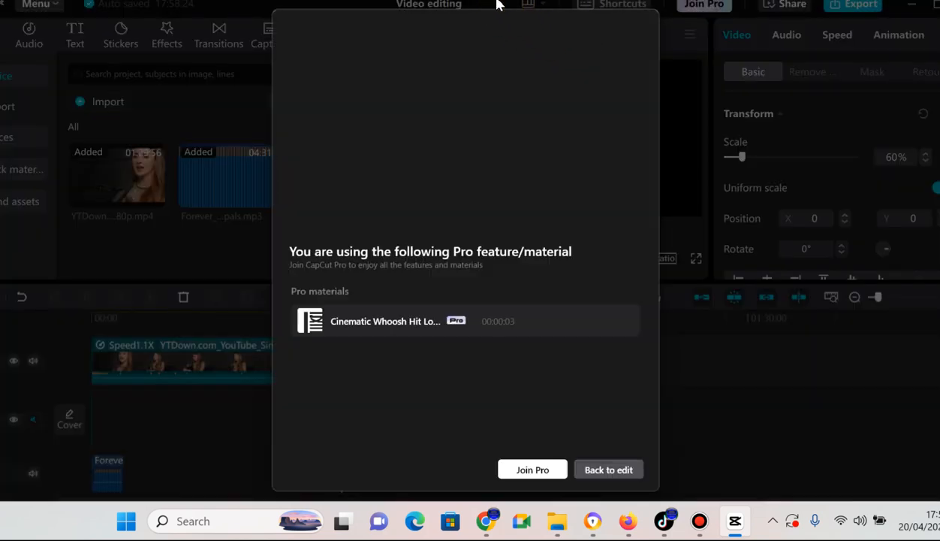
click(608, 469)
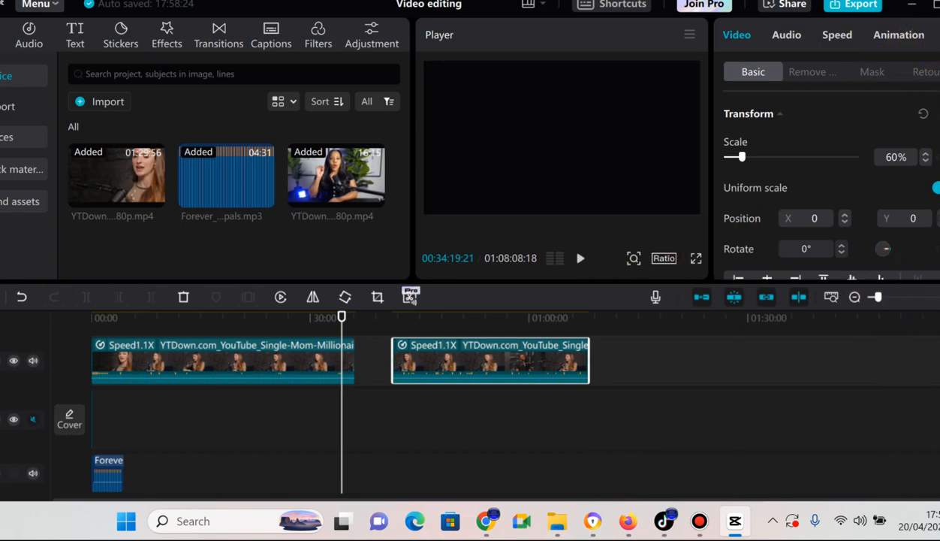
scroll(496, 413, up, 4)
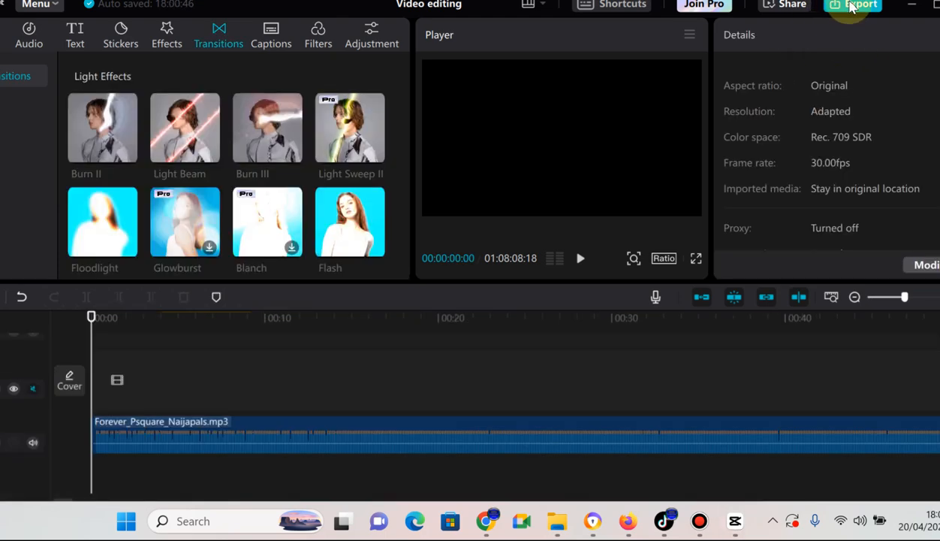
Step: Open the project's export settings and examine the available resolution, bit rate and frame rate options
click(852, 8)
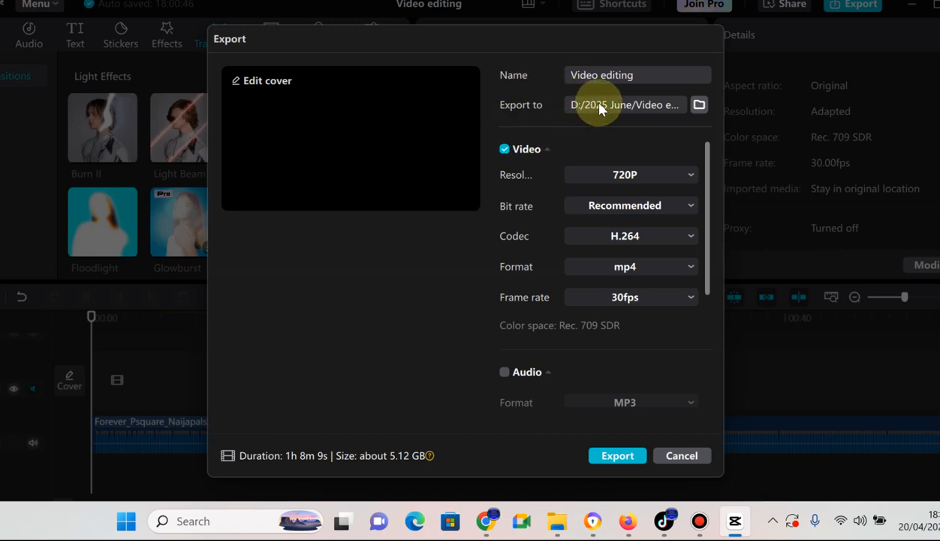
click(619, 173)
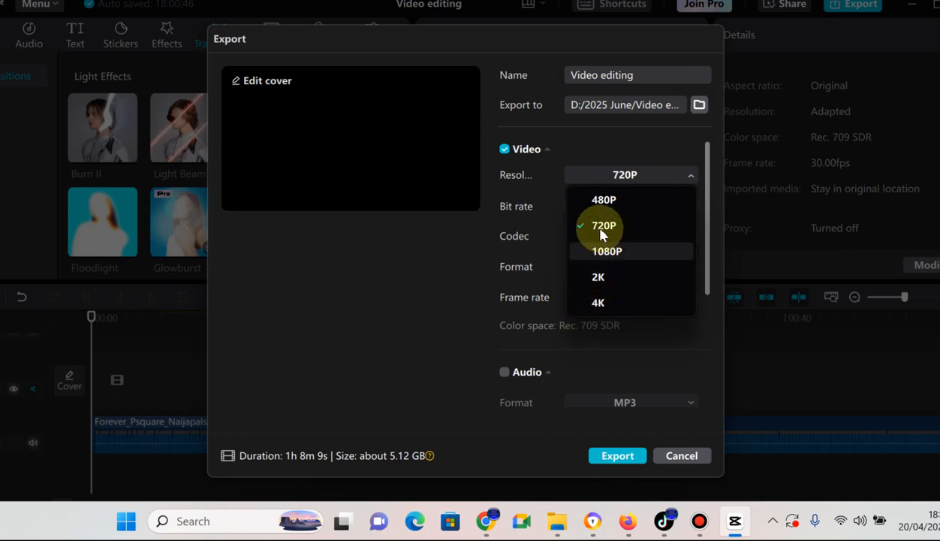
click(529, 151)
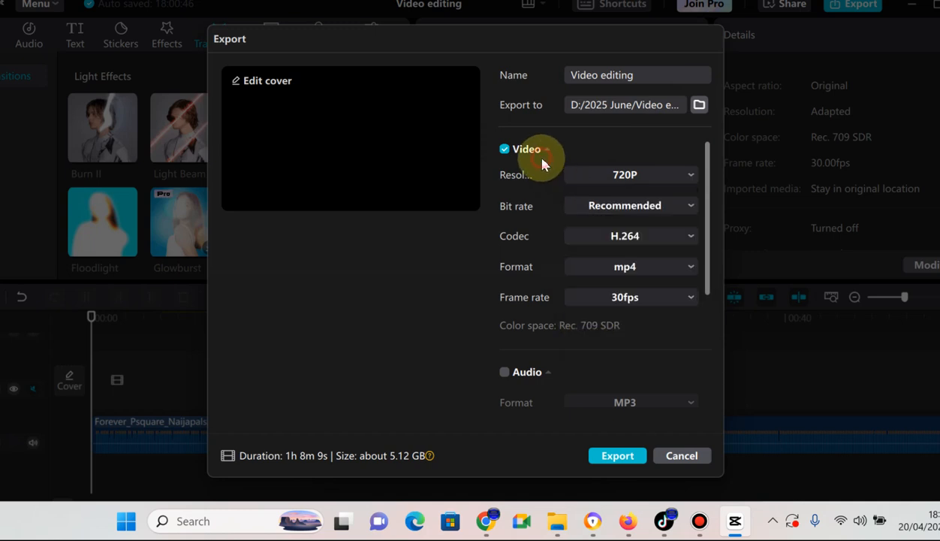
click(612, 207)
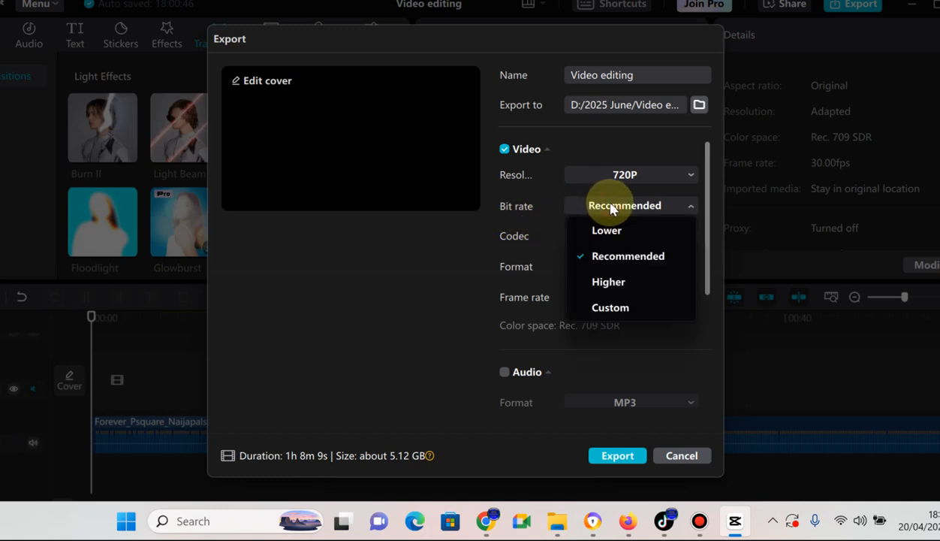
click(612, 206)
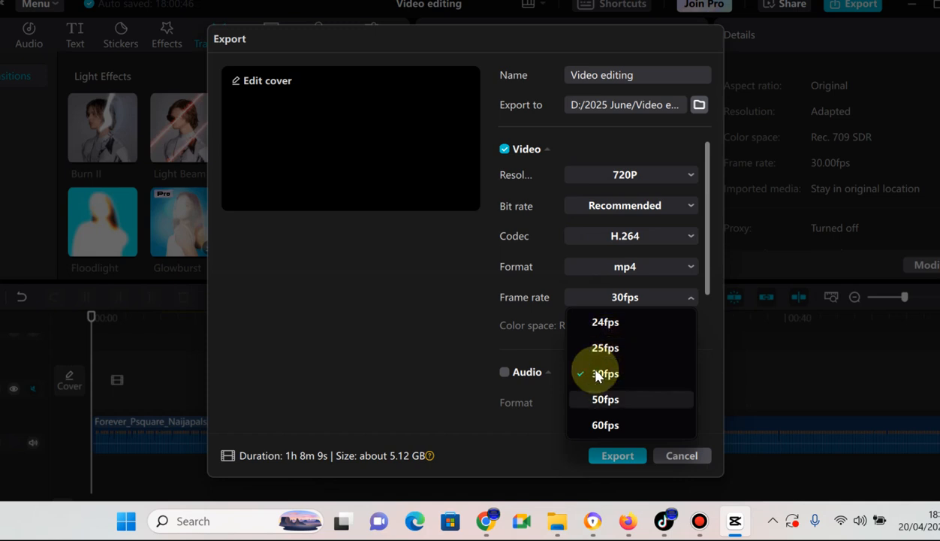
click(474, 331)
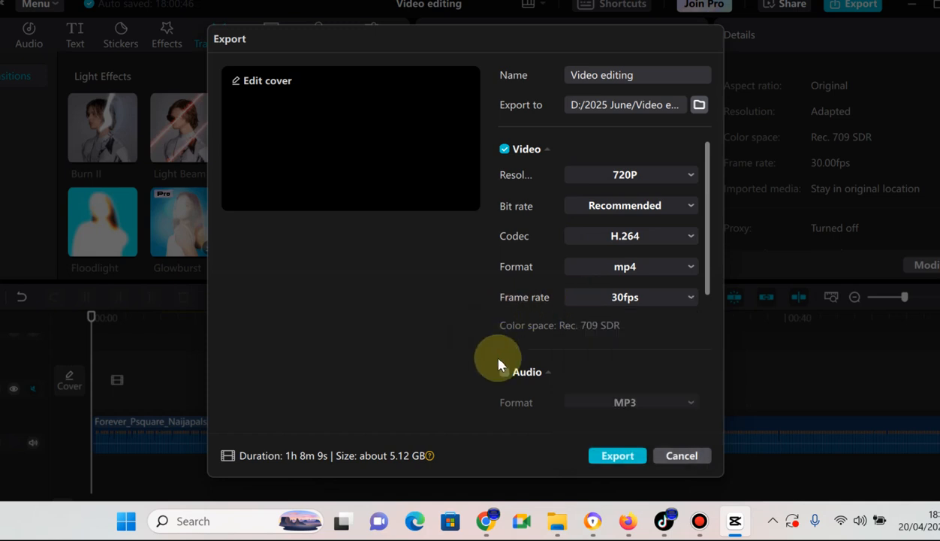
Step: Try an audio-only MP3 export setup and return the export to video only
click(505, 149)
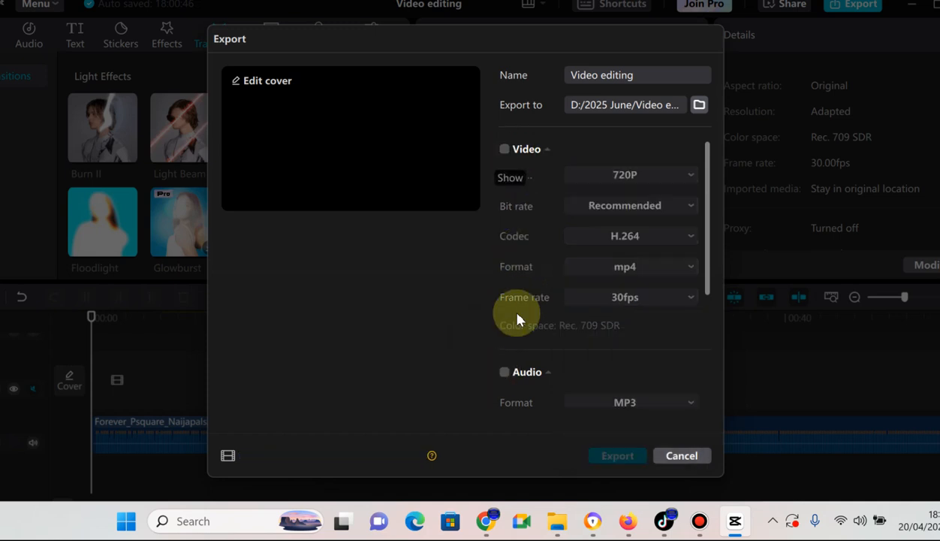
click(506, 372)
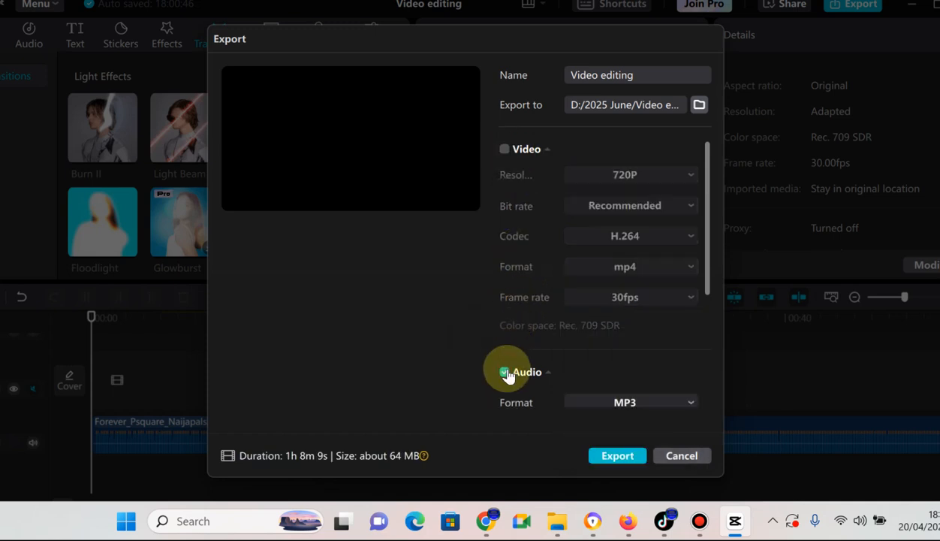
click(633, 404)
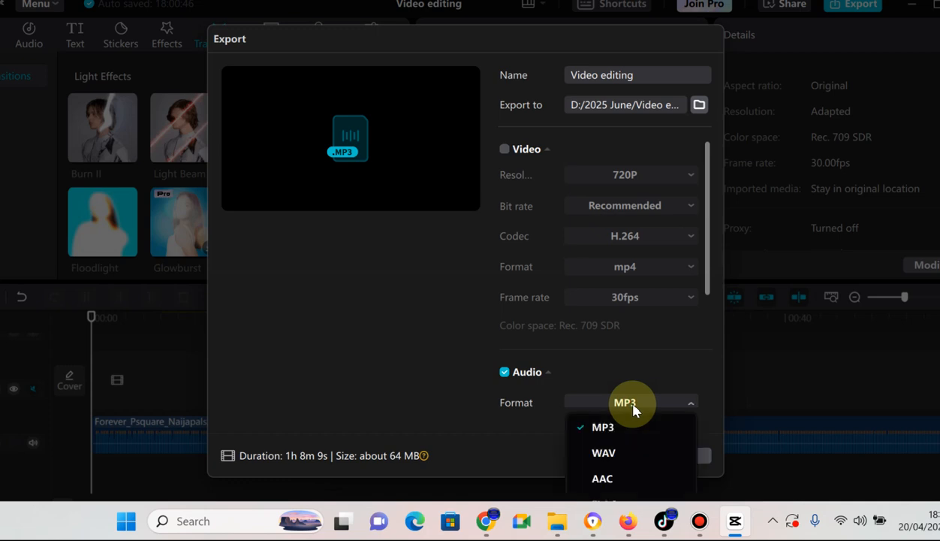
click(633, 404)
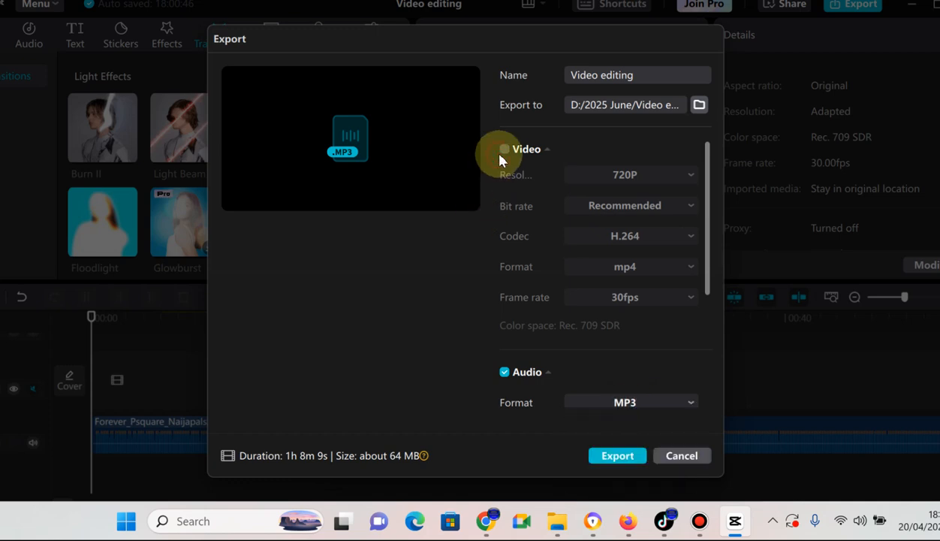
click(500, 155)
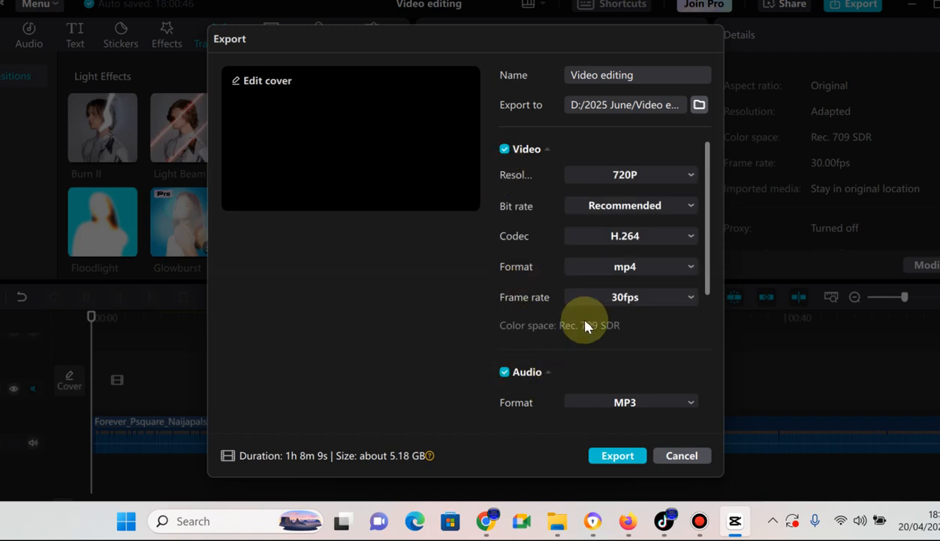
click(499, 372)
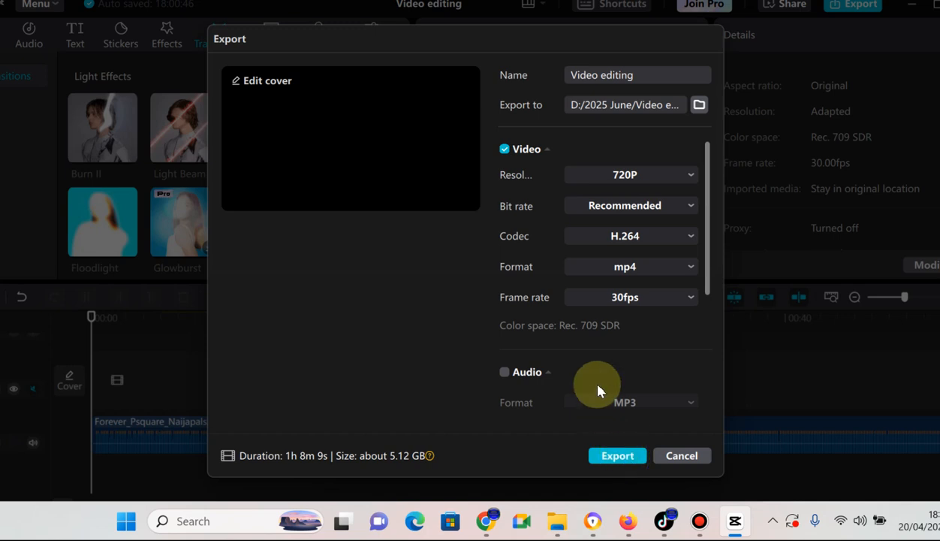